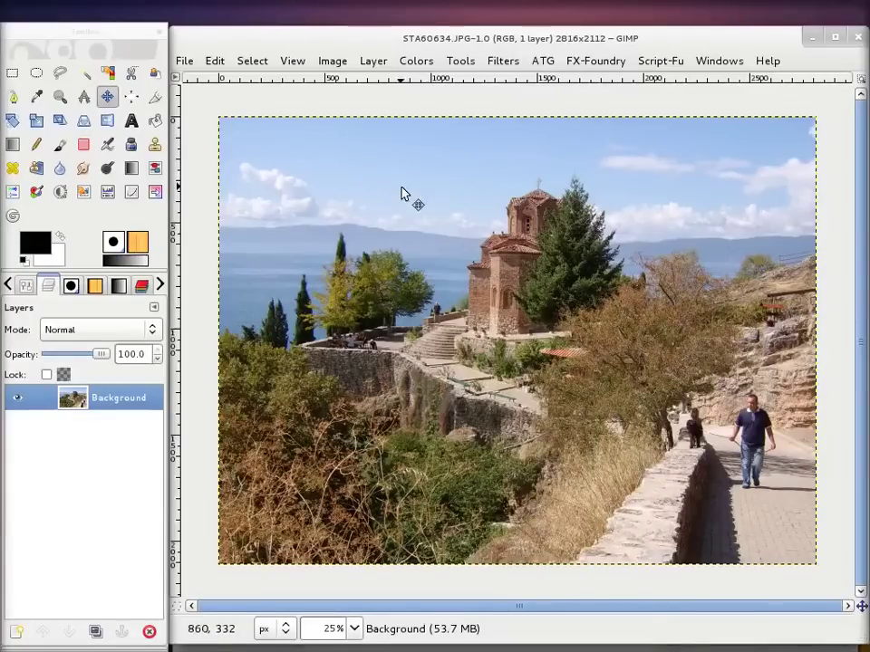
# Step: Duplicate the Background layer, then briefly test a horizontal guide along the horizon
pyautogui.click(95, 633)
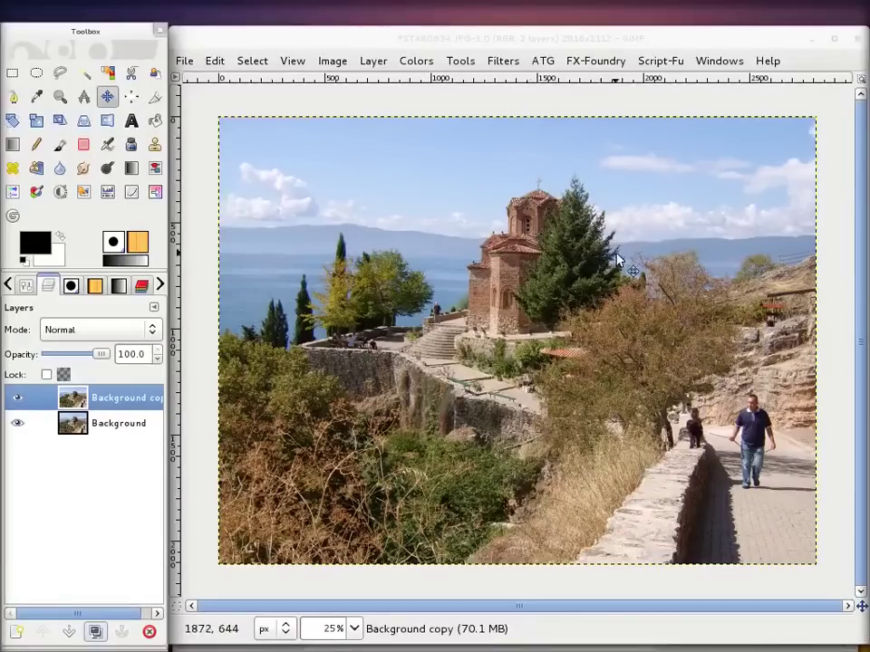
pyautogui.moveTo(406, 84)
pyautogui.mouseDown()
pyautogui.moveTo(407, 266)
pyautogui.moveTo(407, 256)
pyautogui.mouseUp()
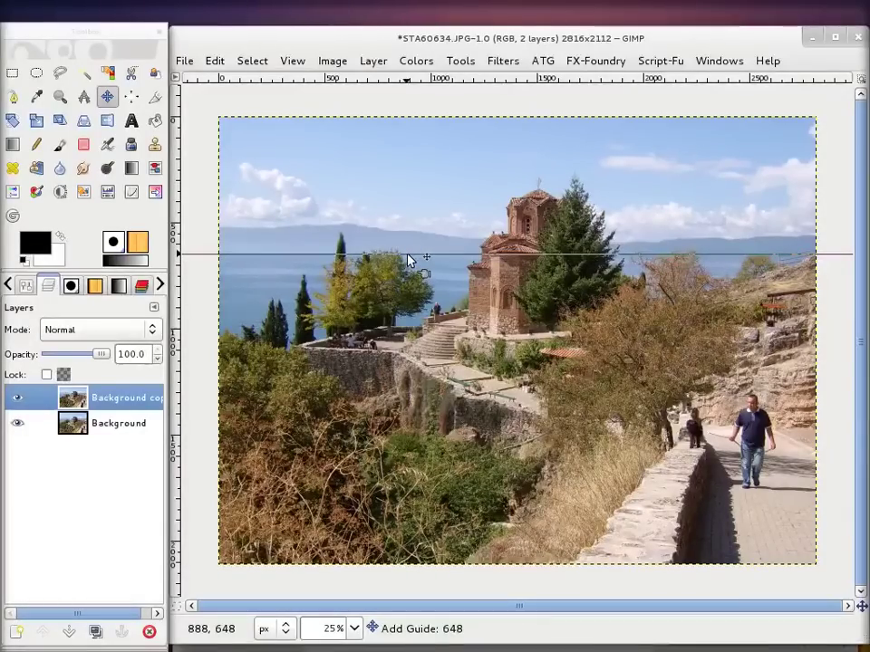
pyautogui.moveTo(408, 259); pyautogui.dragTo(444, 38)
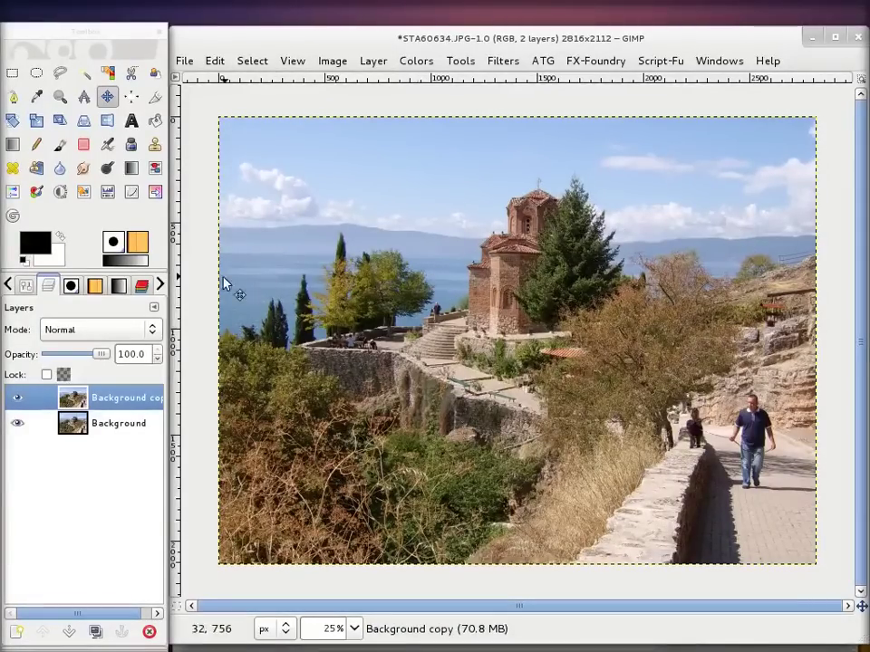
# Step: Zoom in on the church and line a vertical guide up with its left wall edge
pyautogui.scroll(2, 522, 280)
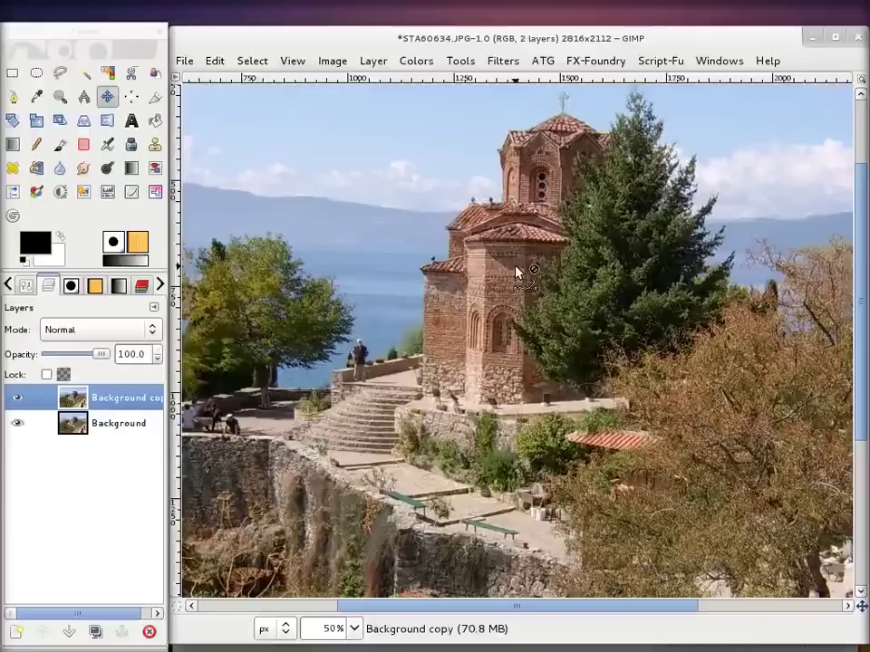
pyautogui.scroll(1, 515, 267)
pyautogui.scroll(1, 515, 272)
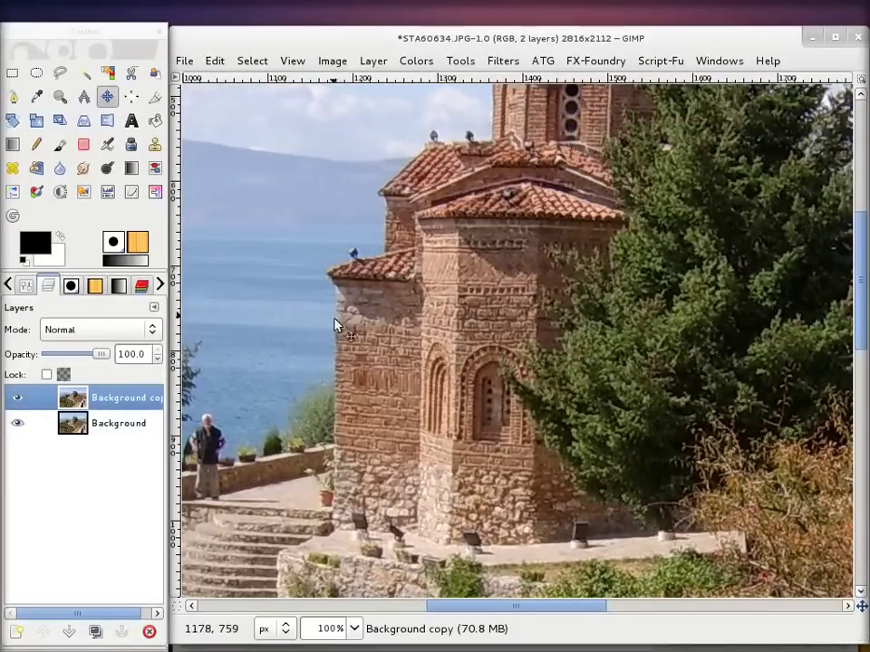
pyautogui.moveTo(176, 299); pyautogui.dragTo(334, 304)
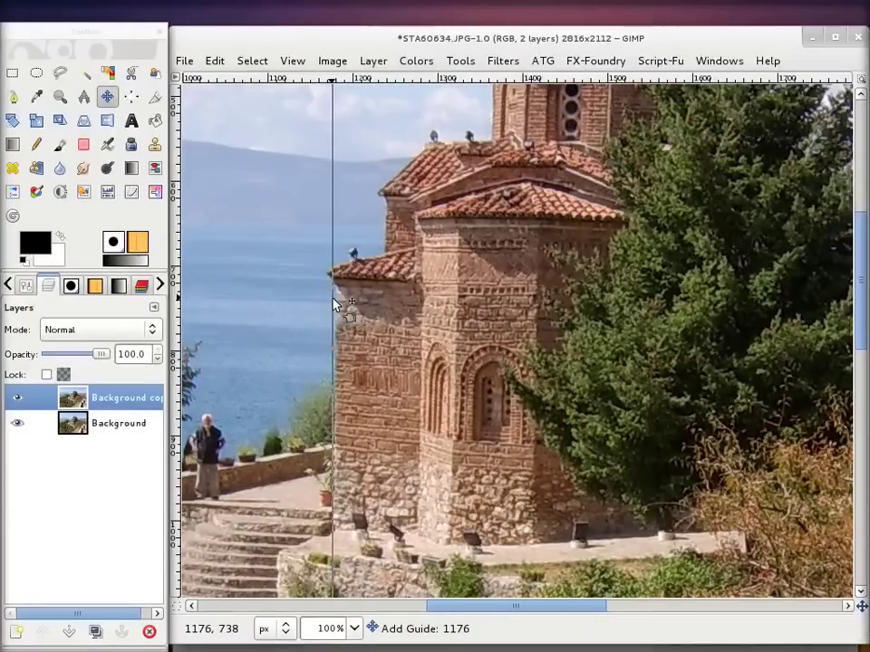
pyautogui.moveTo(334, 303); pyautogui.dragTo(382, 305)
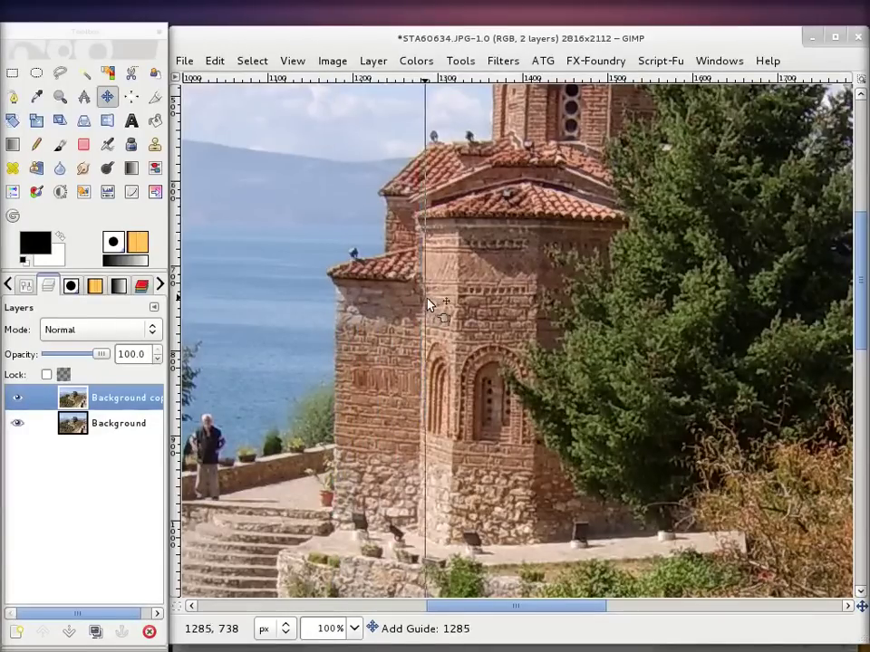
pyautogui.moveTo(382, 304)
pyautogui.mouseDown()
pyautogui.moveTo(449, 304)
pyautogui.moveTo(173, 304)
pyautogui.mouseUp()
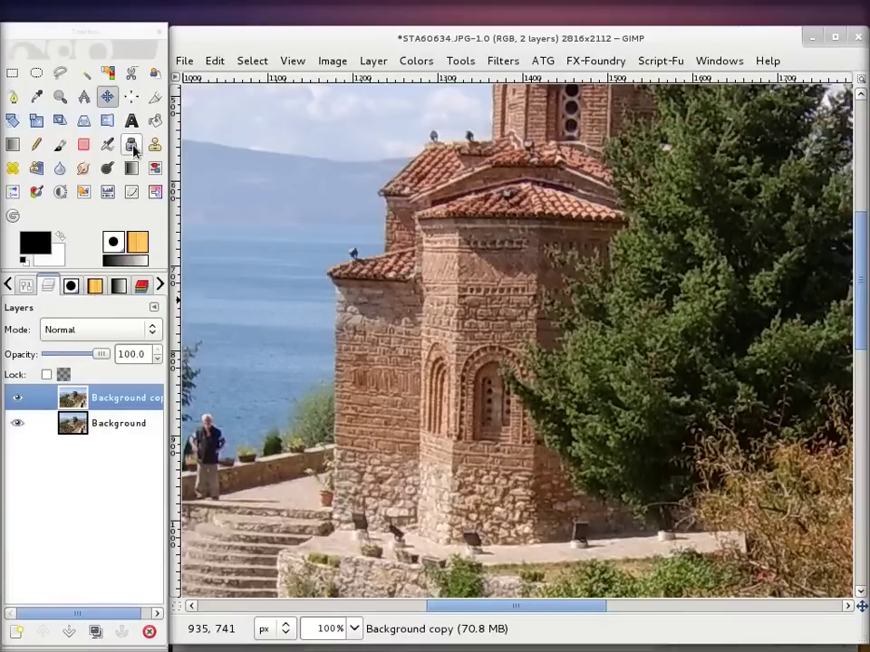
# Step: Set the Rotate tool to Corrective (Backward) with a Grid preview and open the Rotate dialog
pyautogui.click(18, 120)
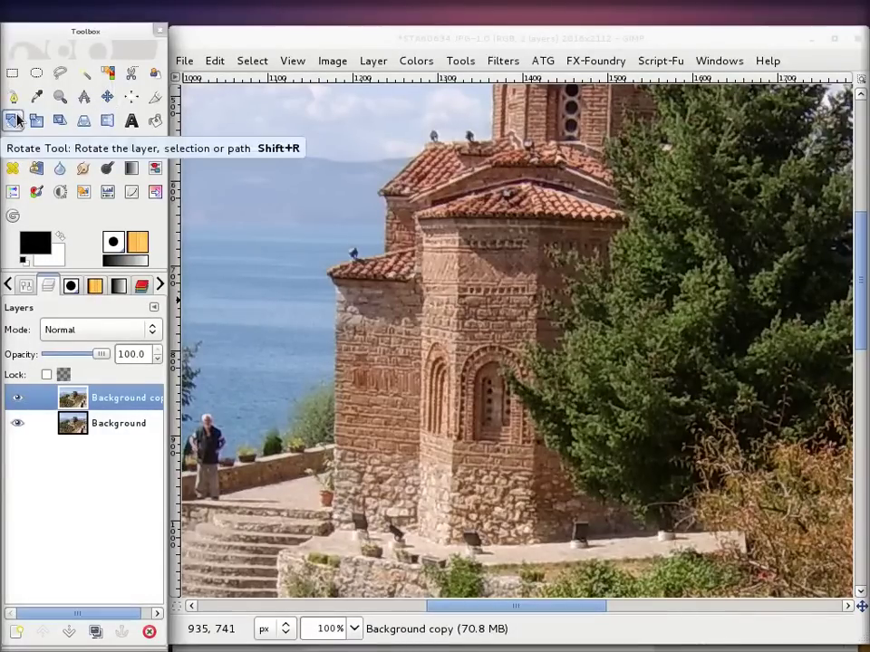
pyautogui.doubleClick(17, 120)
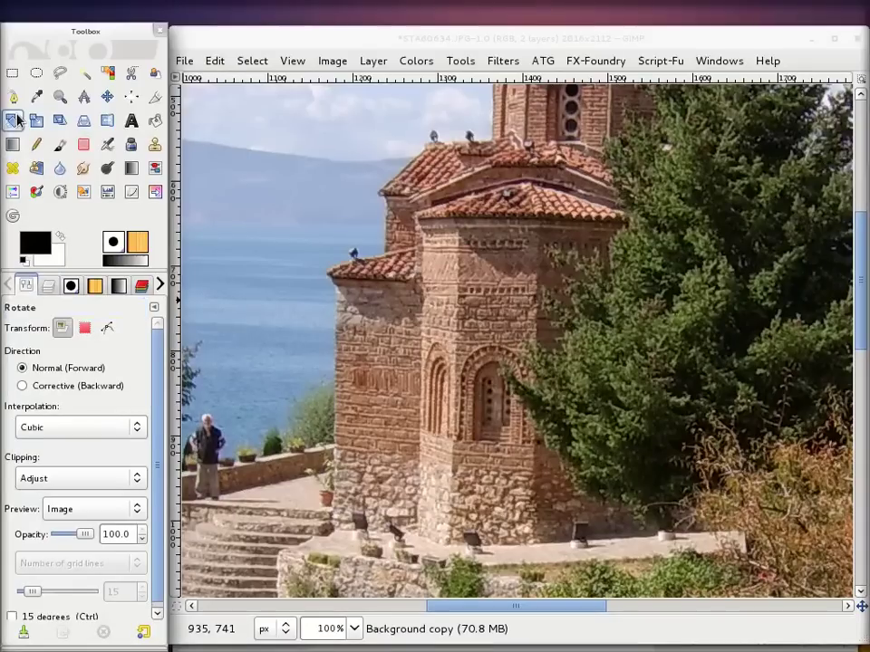
pyautogui.click(20, 387)
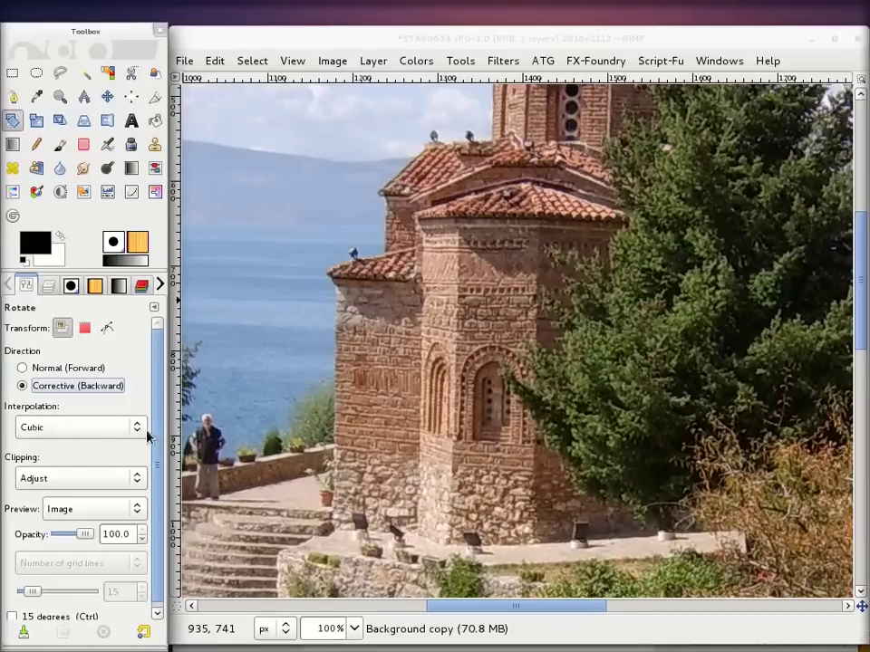
pyautogui.scroll(-1, 159, 422)
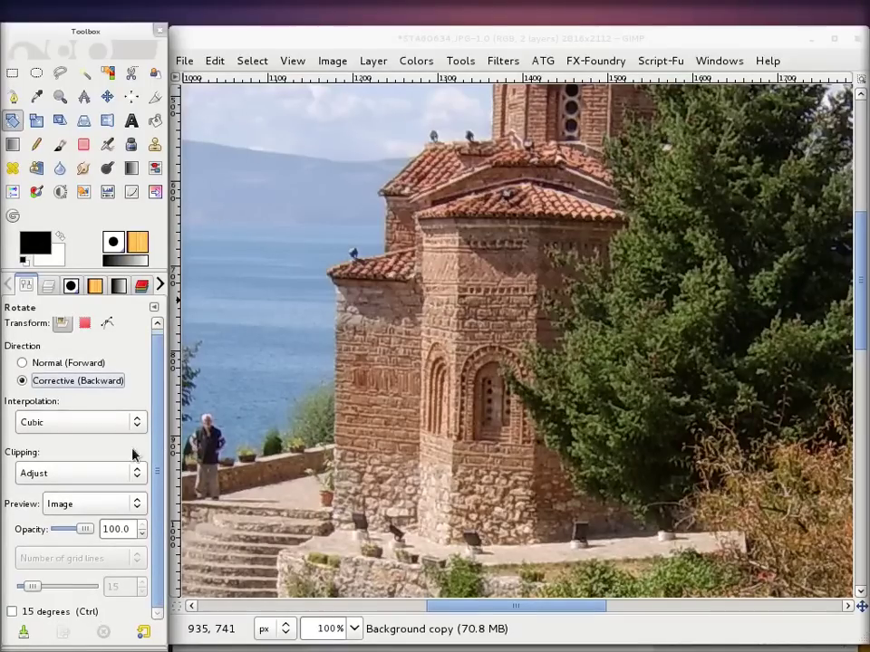
pyautogui.click(127, 503)
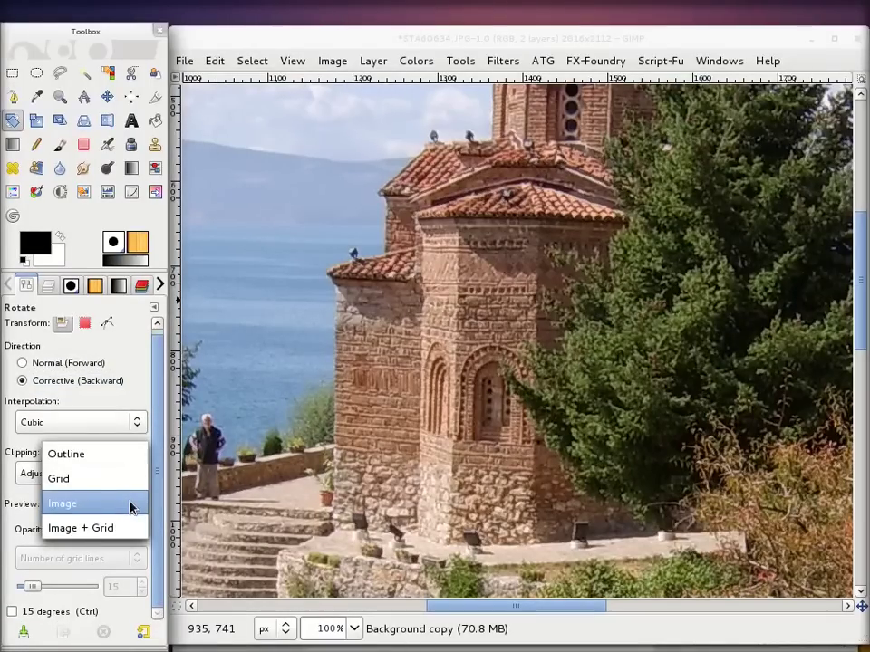
pyautogui.click(112, 484)
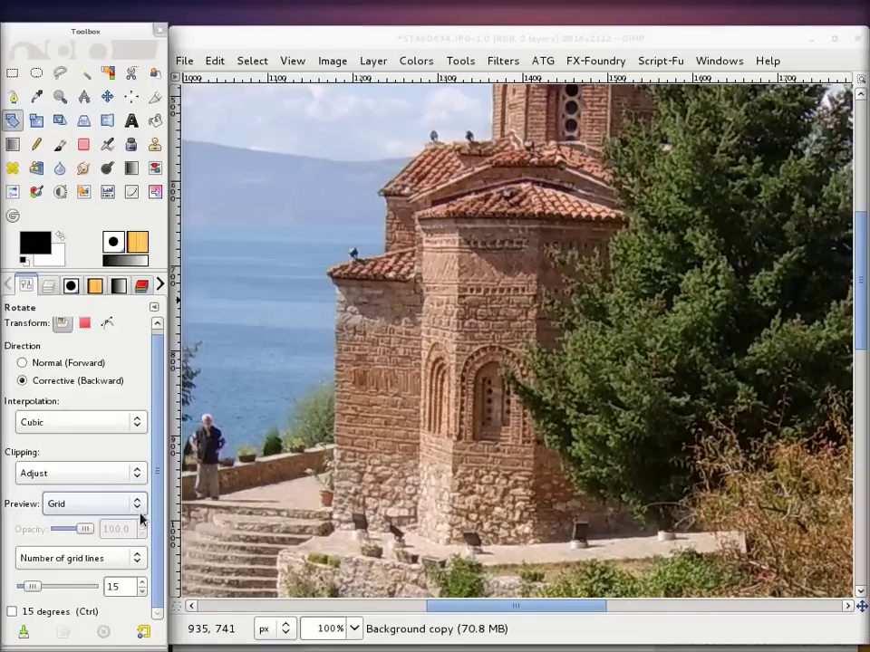
pyautogui.click(450, 328)
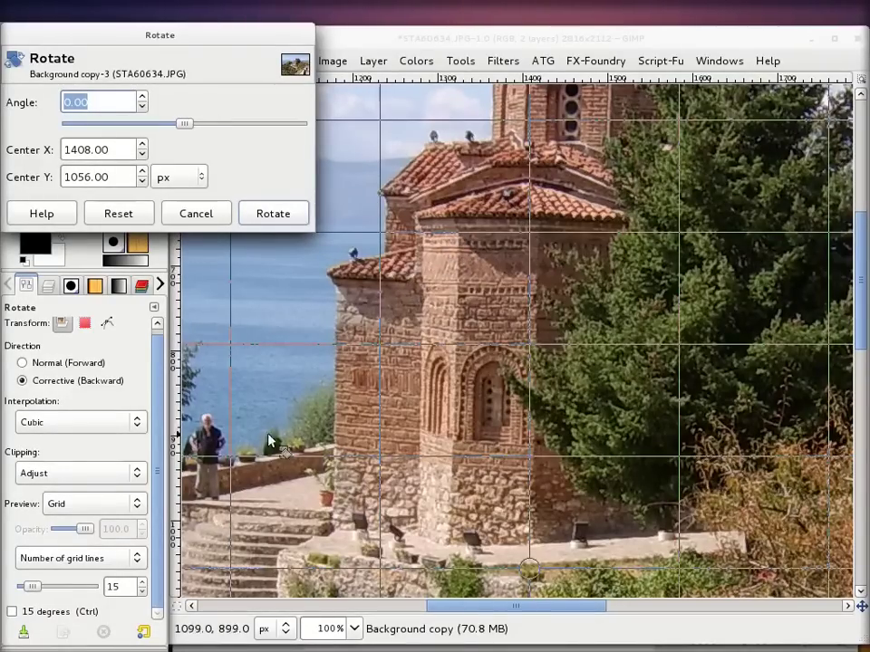
# Step: Raise the rotation preview grid to about 71 lines and make a small trial tilt of the copy layer
pyautogui.click(33, 587)
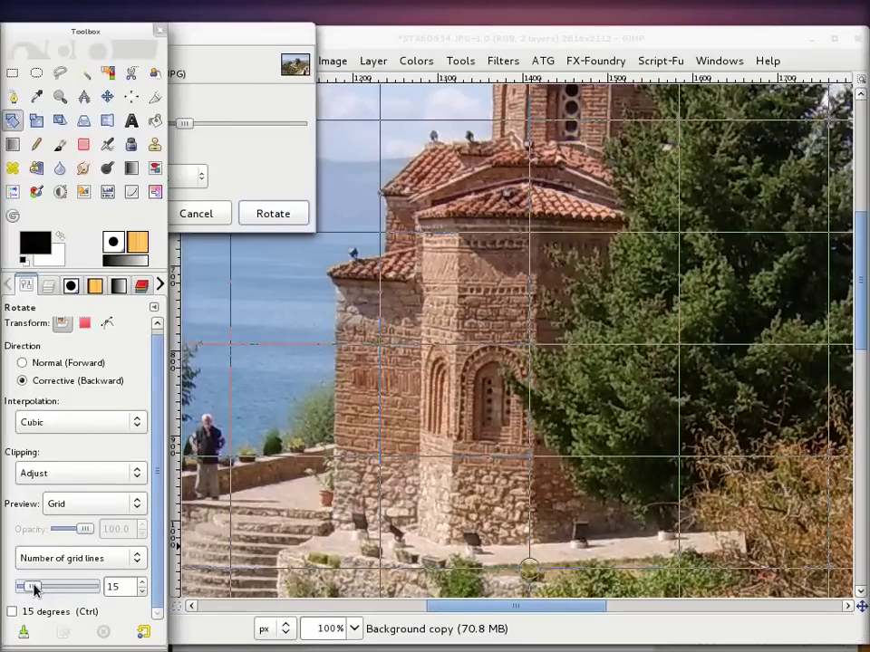
pyautogui.moveTo(33, 587); pyautogui.dragTo(66, 588)
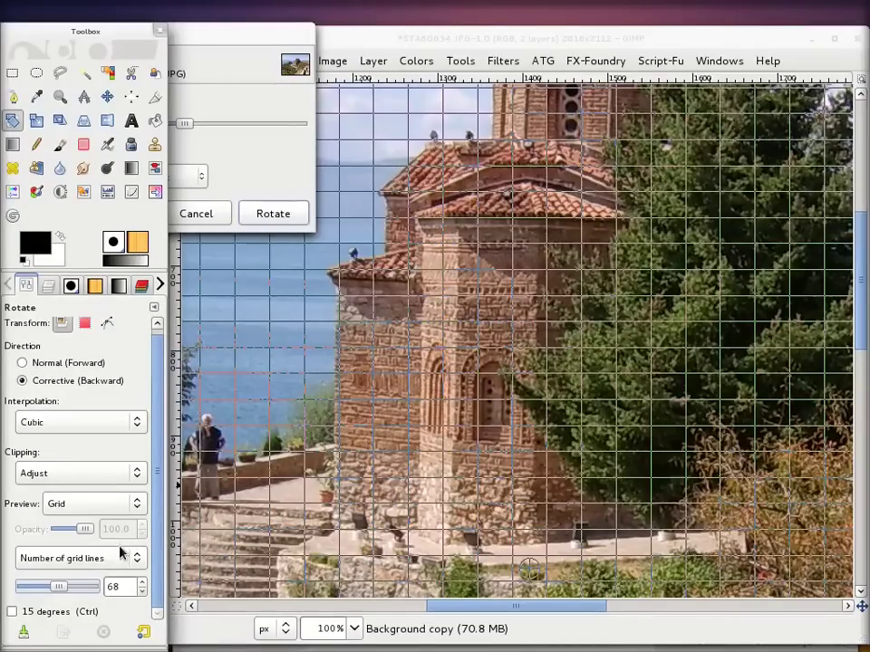
pyautogui.click(141, 583)
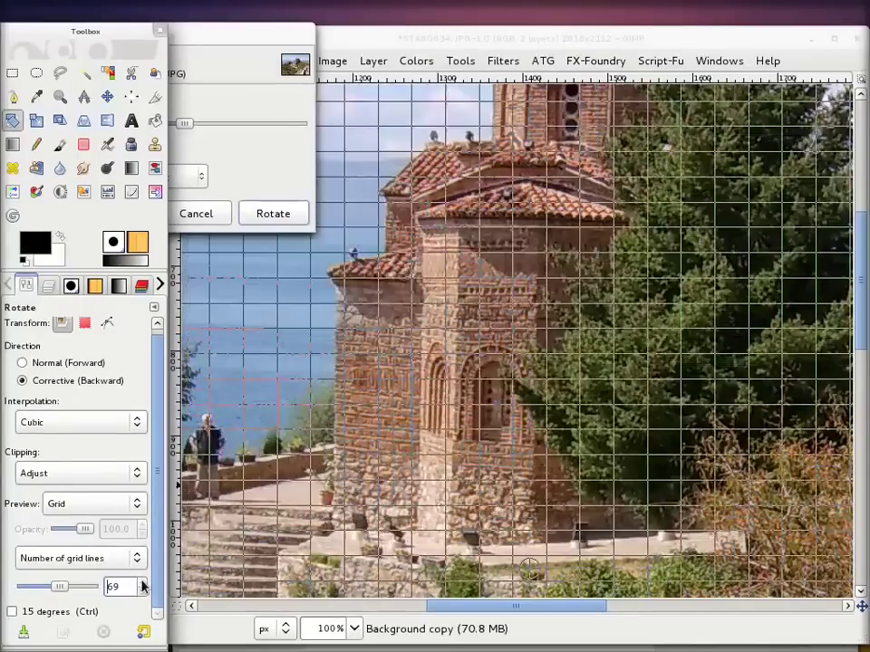
pyautogui.click(142, 592)
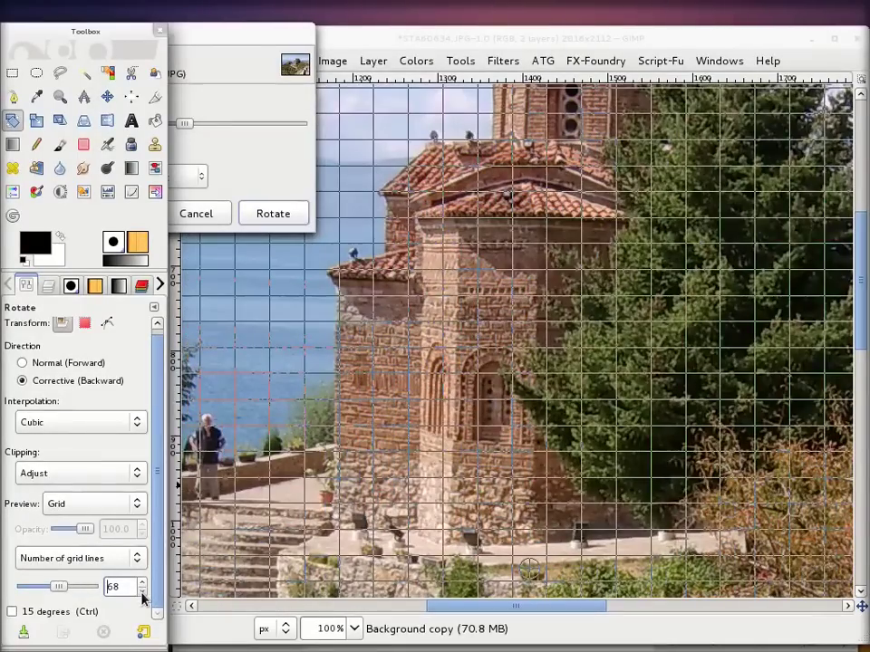
pyautogui.click(766, 324)
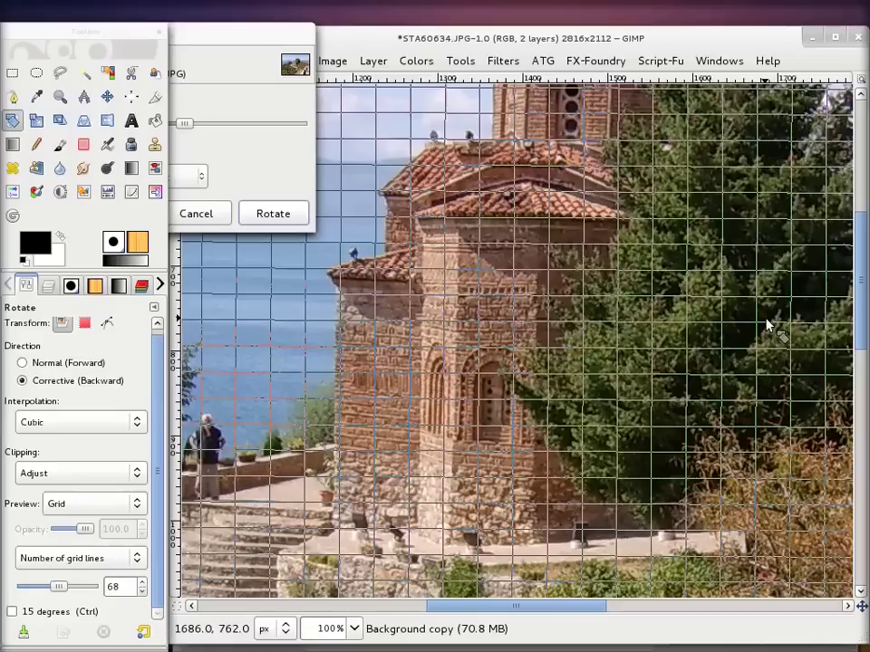
pyautogui.moveTo(766, 325); pyautogui.dragTo(763, 337)
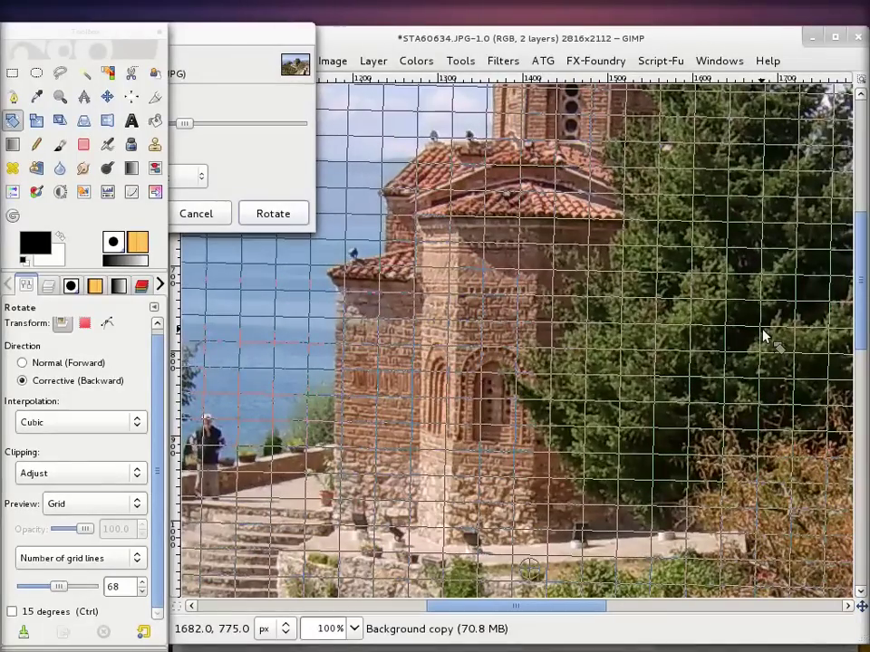
pyautogui.moveTo(763, 337); pyautogui.dragTo(763, 338)
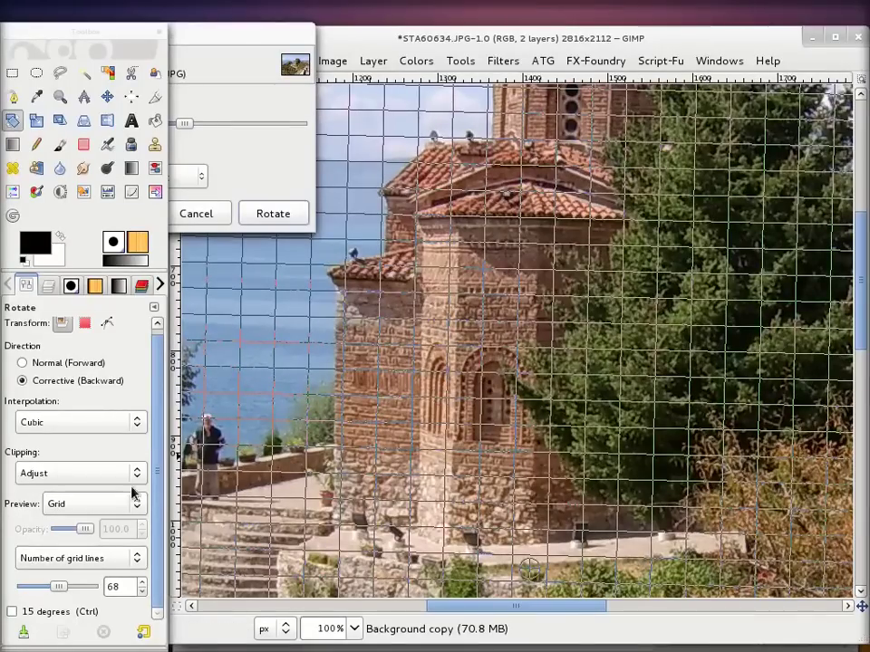
pyautogui.click(140, 583)
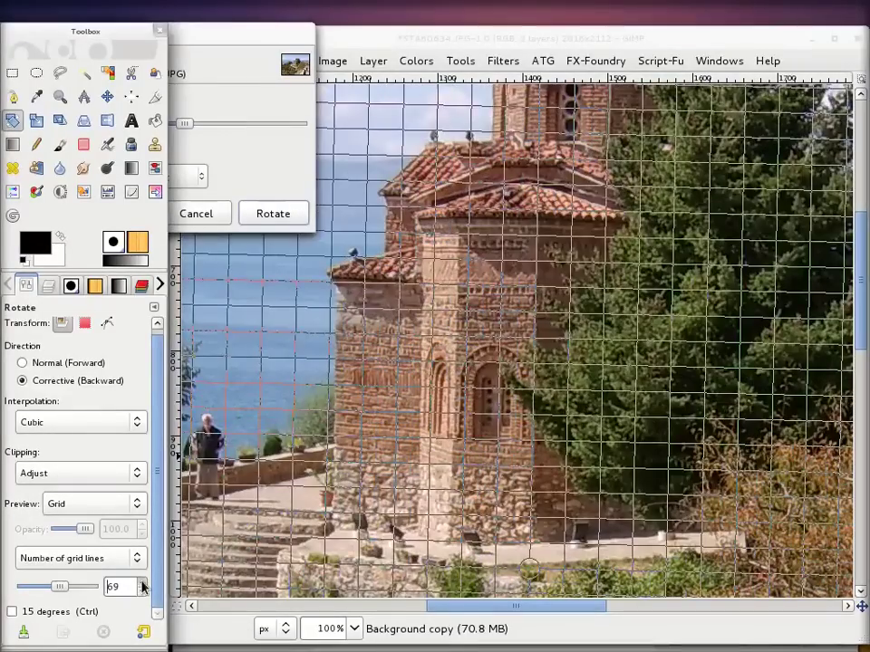
pyautogui.click(141, 584)
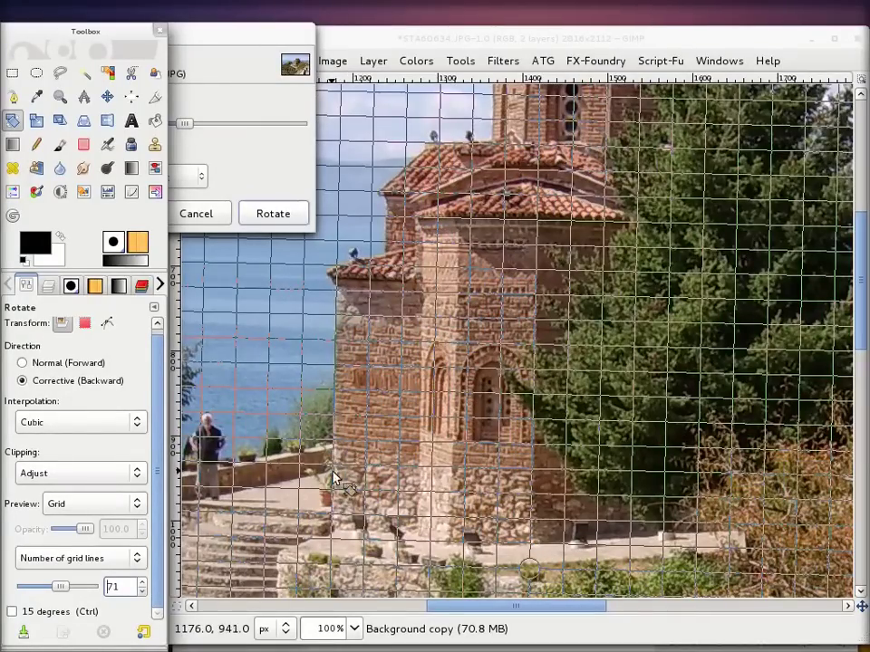
# Step: Fine-tune the corrective rotation angle so the church wall runs vertical
pyautogui.scroll(1, 335, 435)
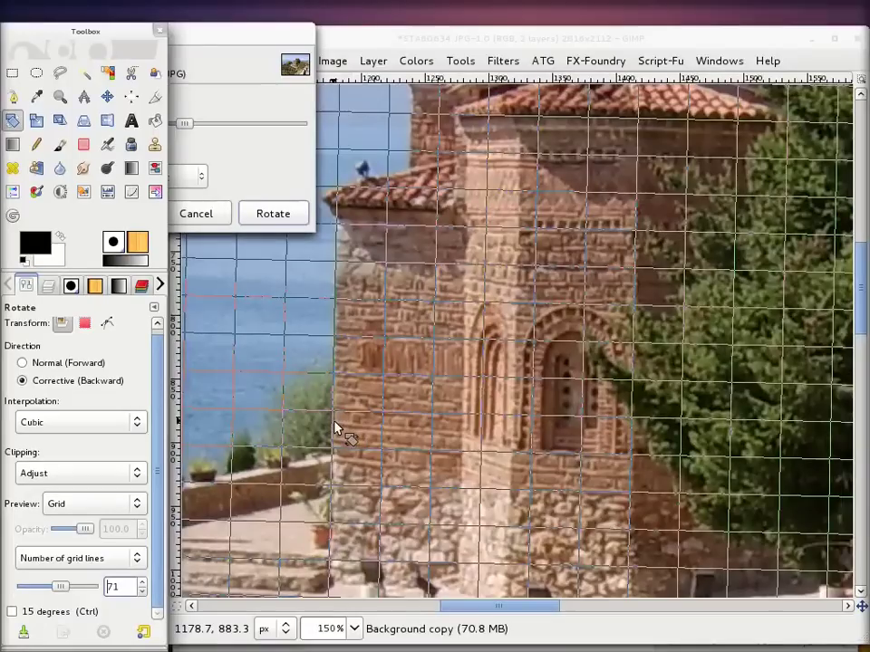
pyautogui.scroll(1, 336, 429)
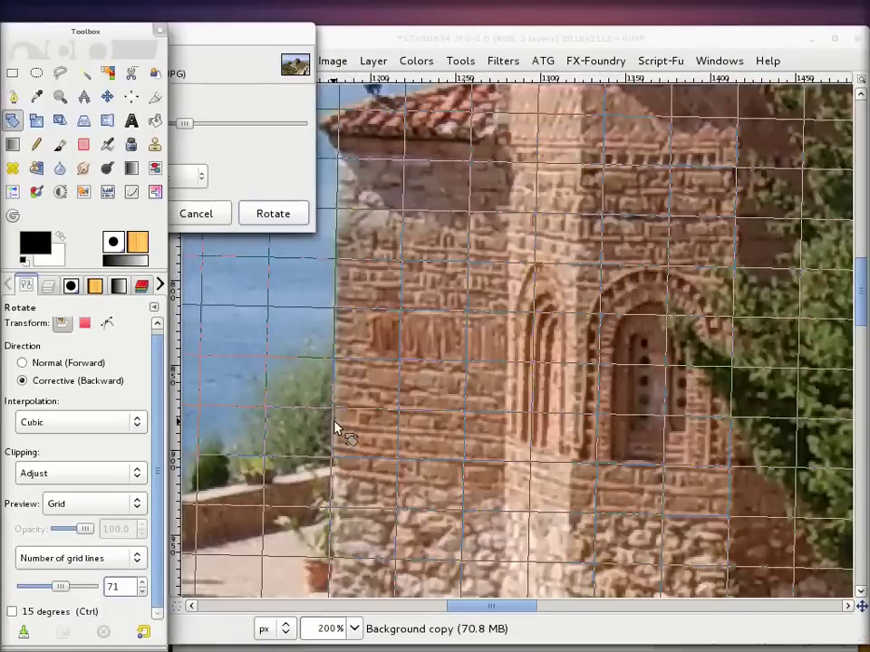
pyautogui.click(235, 393)
pyautogui.moveTo(234, 392); pyautogui.dragTo(233, 395)
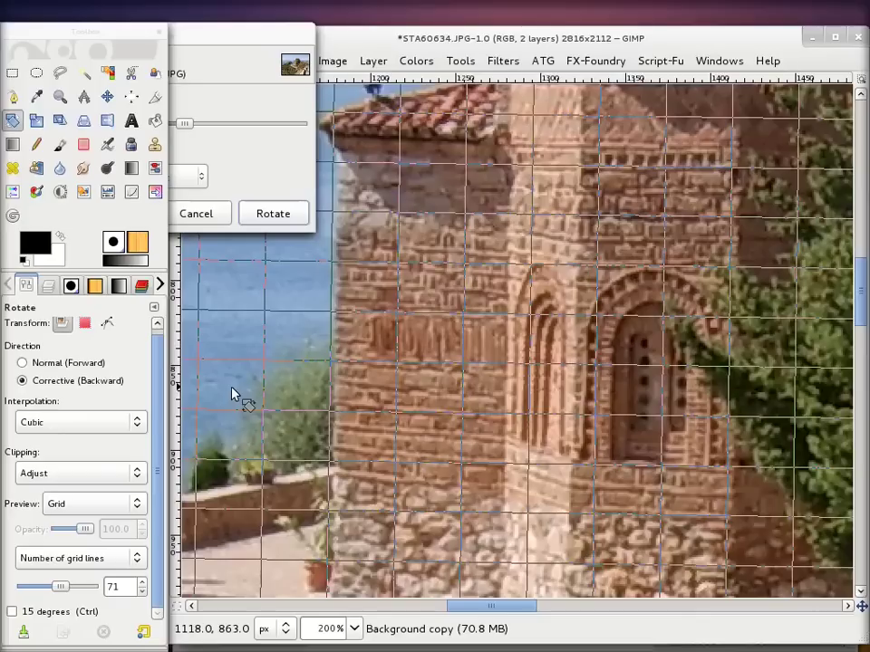
pyautogui.moveTo(234, 395); pyautogui.dragTo(234, 394)
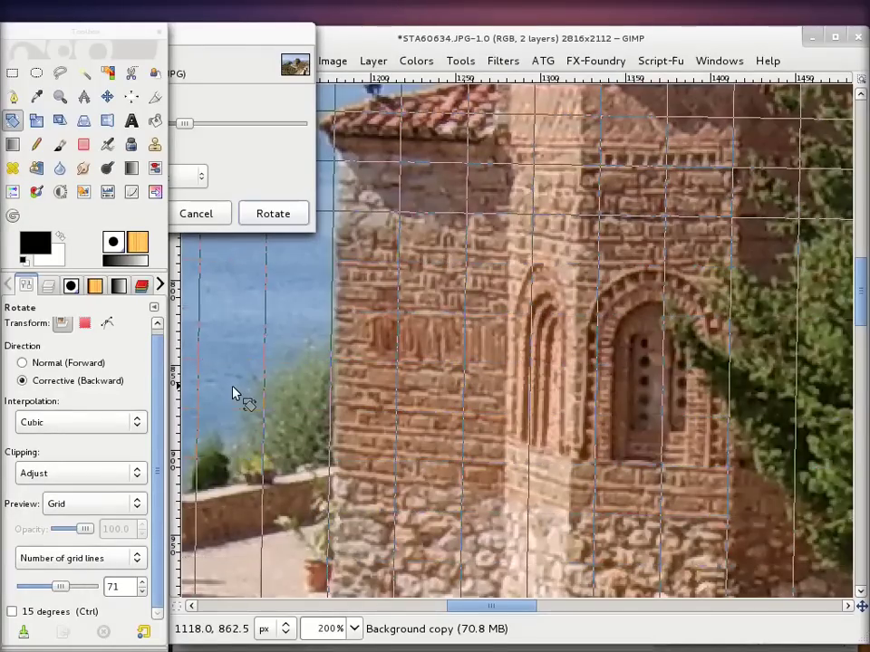
# Step: Settle the rotation angle at 0.91° and move the Rotate dialog into full view
pyautogui.scroll(-5, 617, 308)
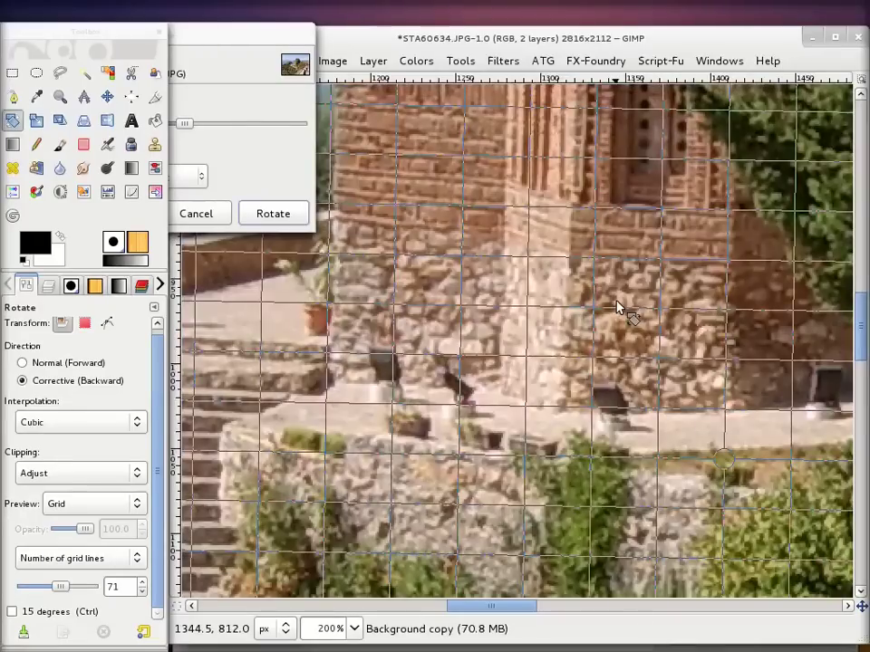
pyautogui.scroll(3, 617, 308)
pyautogui.scroll(3, 617, 308)
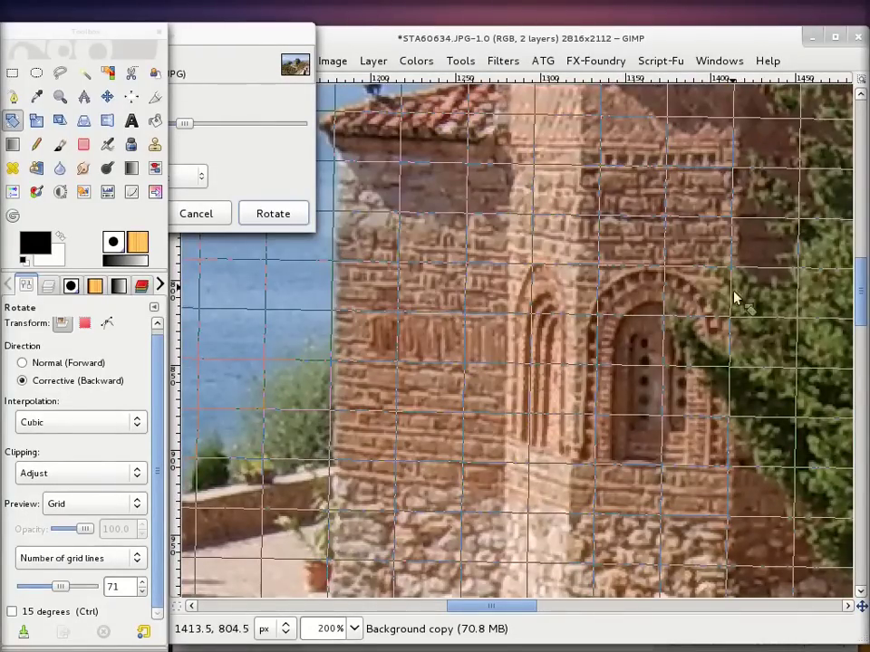
pyautogui.scroll(-3, 759, 368)
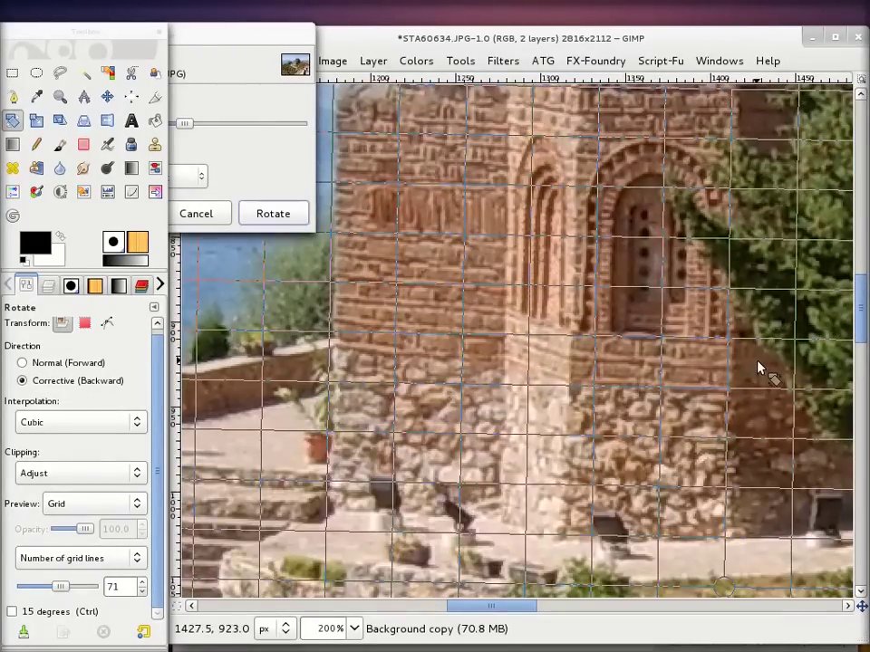
pyautogui.scroll(-3, 760, 368)
pyautogui.scroll(3, 760, 368)
pyautogui.scroll(5, 759, 368)
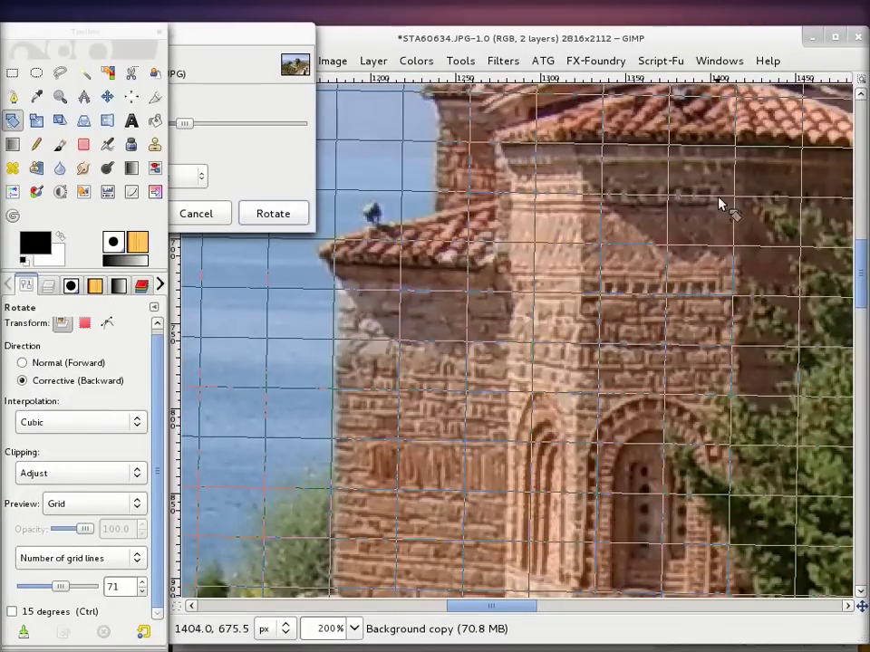
pyautogui.moveTo(201, 35)
pyautogui.mouseDown()
pyautogui.moveTo(352, 84)
pyautogui.moveTo(557, 171)
pyautogui.mouseUp()
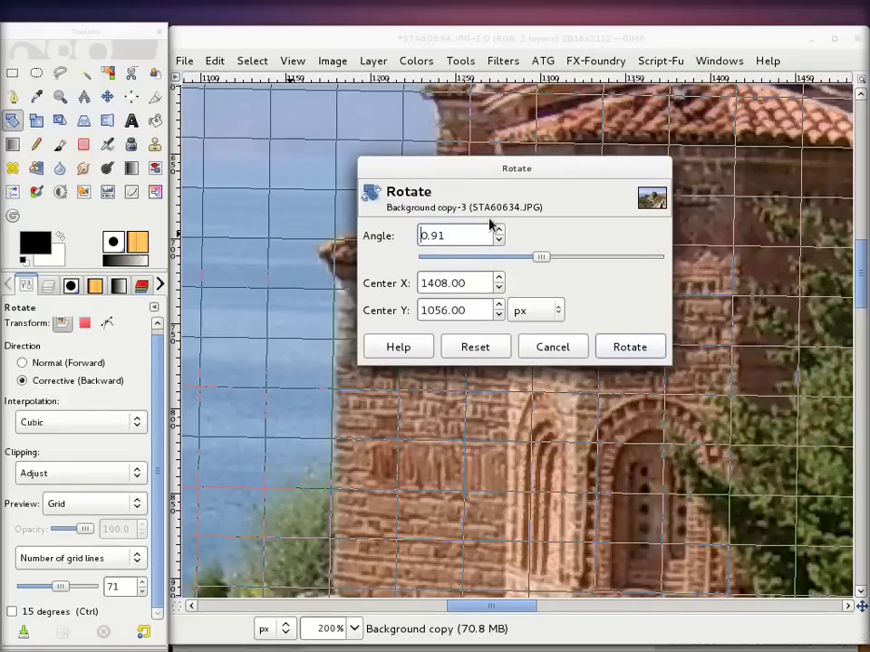
# Step: Apply the 0.91° rotation, then check the church wall against a vertical guide near 1315–1323 px
pyautogui.click(636, 353)
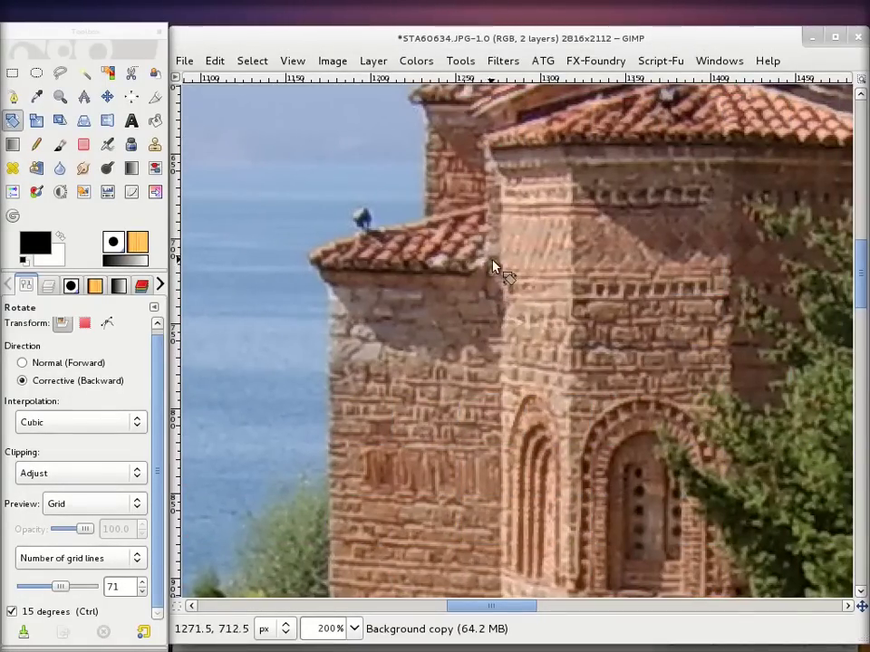
pyautogui.keyDown('ctrl'); pyautogui.scroll(-2, 494, 267); pyautogui.keyUp('ctrl')
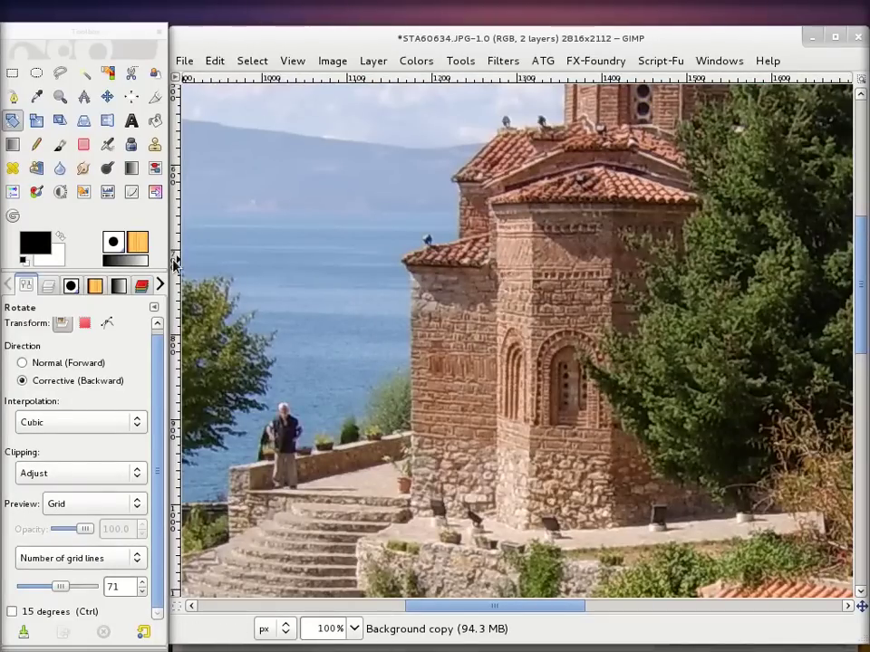
pyautogui.moveTo(175, 262); pyautogui.dragTo(353, 269)
pyautogui.moveTo(407, 263)
pyautogui.mouseDown()
pyautogui.moveTo(583, 268)
pyautogui.moveTo(609, 262)
pyautogui.moveTo(611, 233)
pyautogui.moveTo(223, 233)
pyautogui.moveTo(532, 225)
pyautogui.moveTo(532, 517)
pyautogui.moveTo(534, 249)
pyautogui.moveTo(535, 417)
pyautogui.moveTo(233, 431)
pyautogui.moveTo(188, 418)
pyautogui.mouseUp()
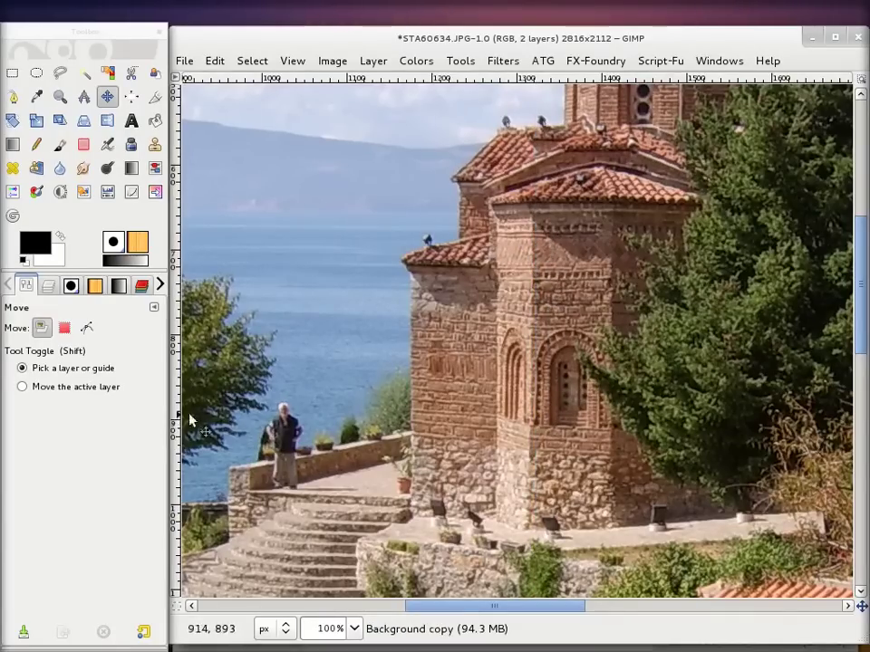
# Step: Zoom out to 25% to see the whole photo and show the Layers dialog
pyautogui.press('-')
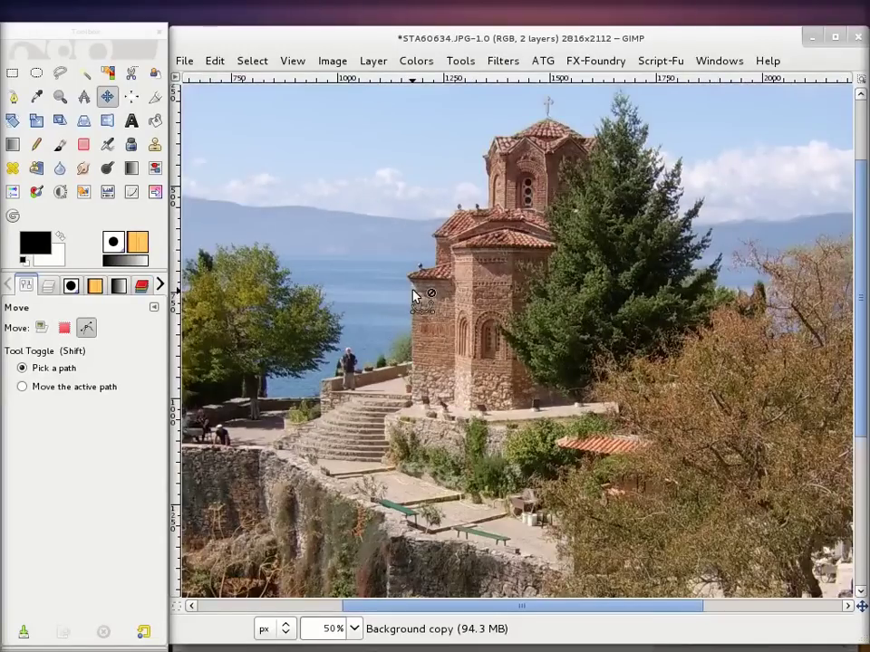
pyautogui.press('-')
pyautogui.press('-')
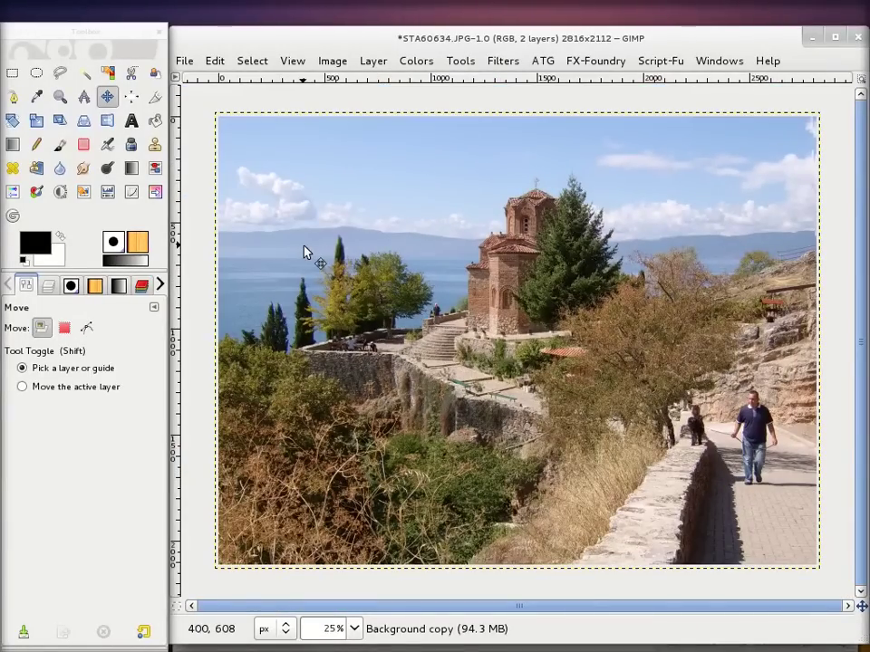
pyautogui.click(48, 287)
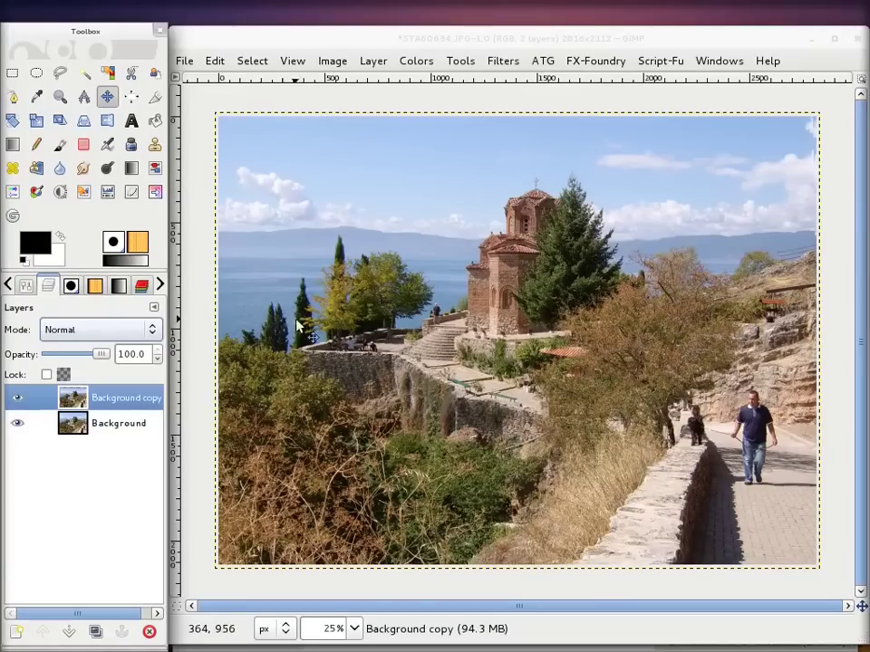
# Step: Preview a trial rotation of Background copy, then cancel it so the photo stays unchanged
pyautogui.click(19, 121)
pyautogui.moveTo(708, 272)
pyautogui.mouseDown()
pyautogui.moveTo(718, 397)
pyautogui.moveTo(723, 350)
pyautogui.mouseUp()
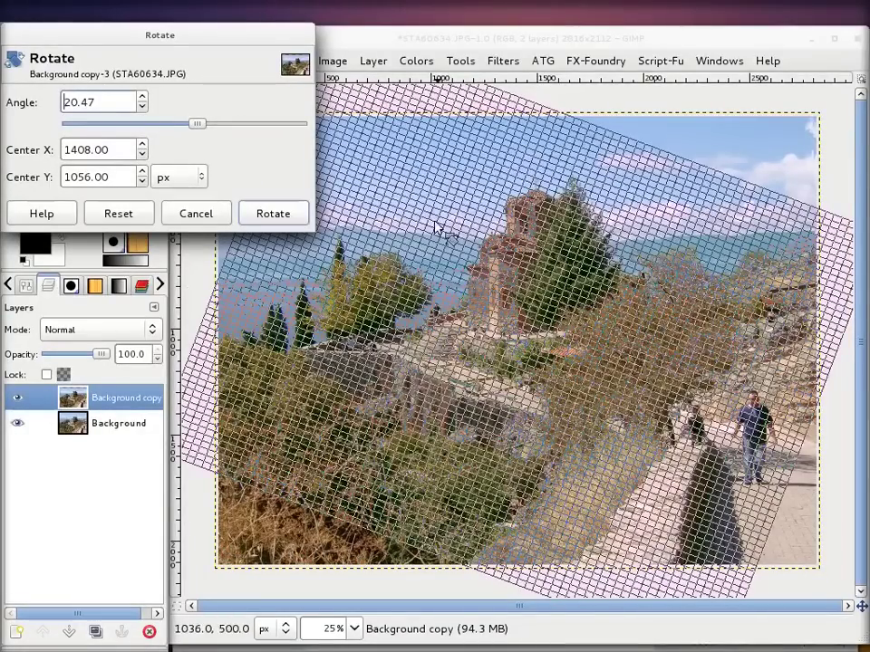
pyautogui.moveTo(239, 355); pyautogui.dragTo(217, 430)
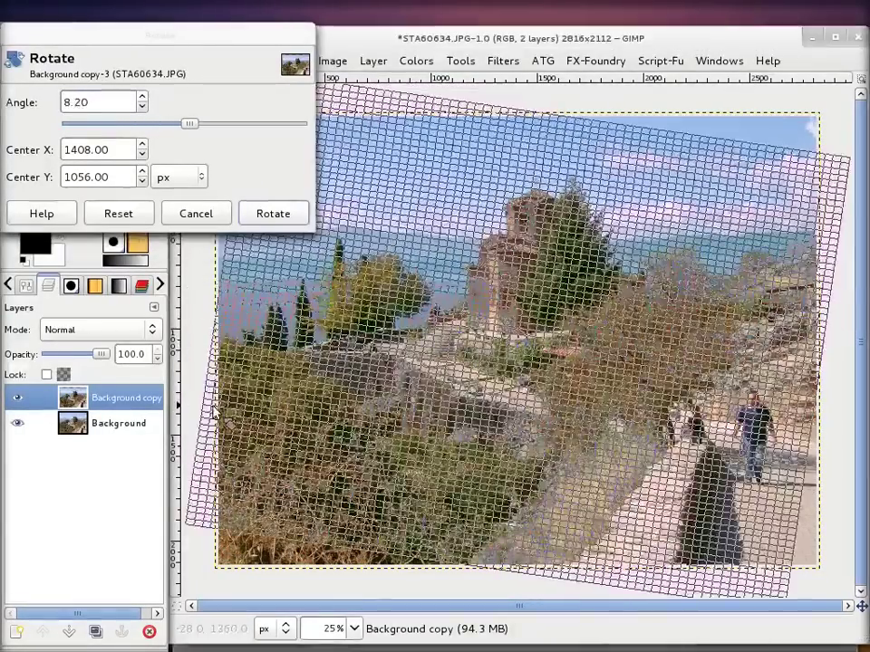
pyautogui.click(208, 216)
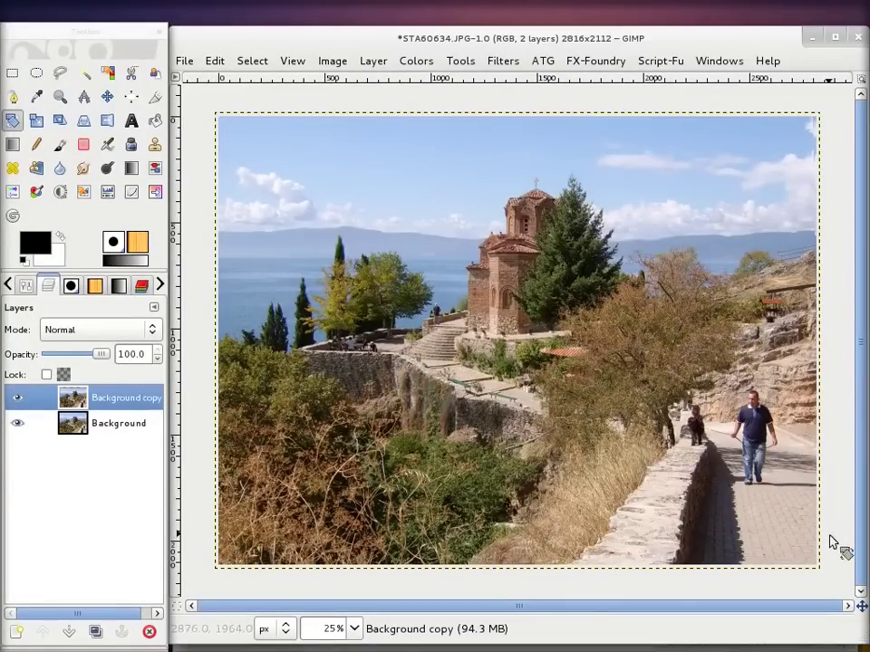
pyautogui.click(18, 423)
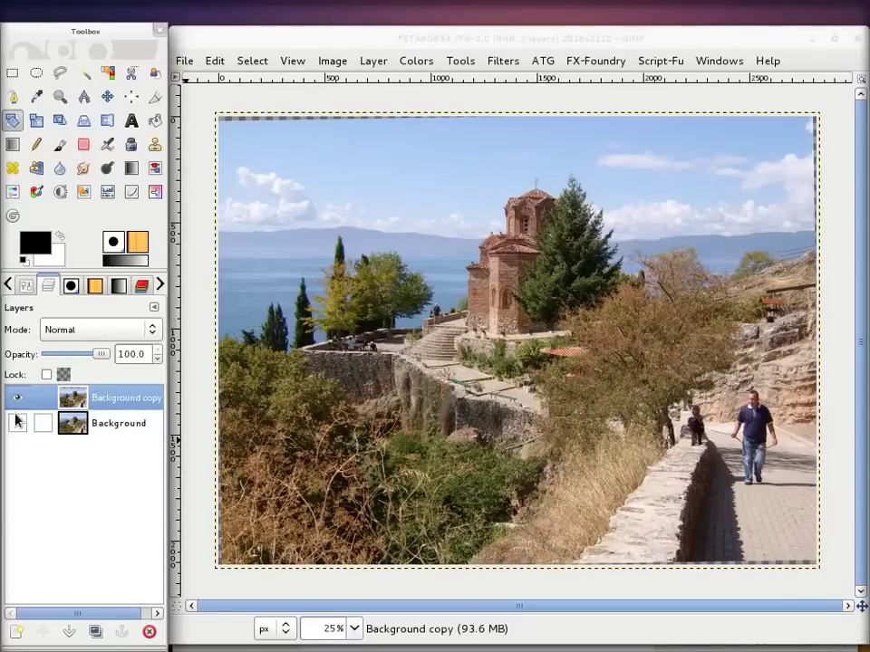
pyautogui.click(19, 425)
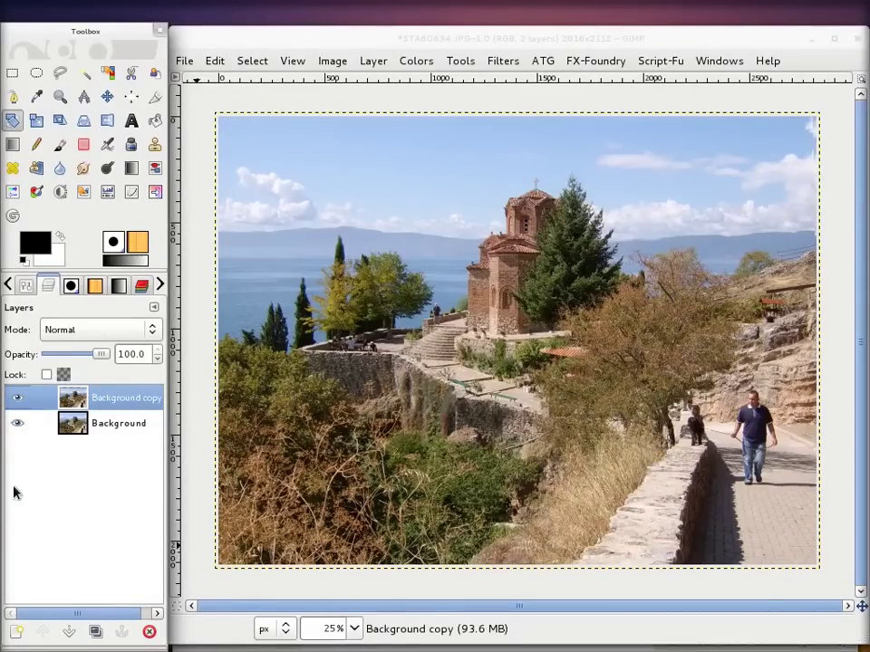
pyautogui.click(18, 424)
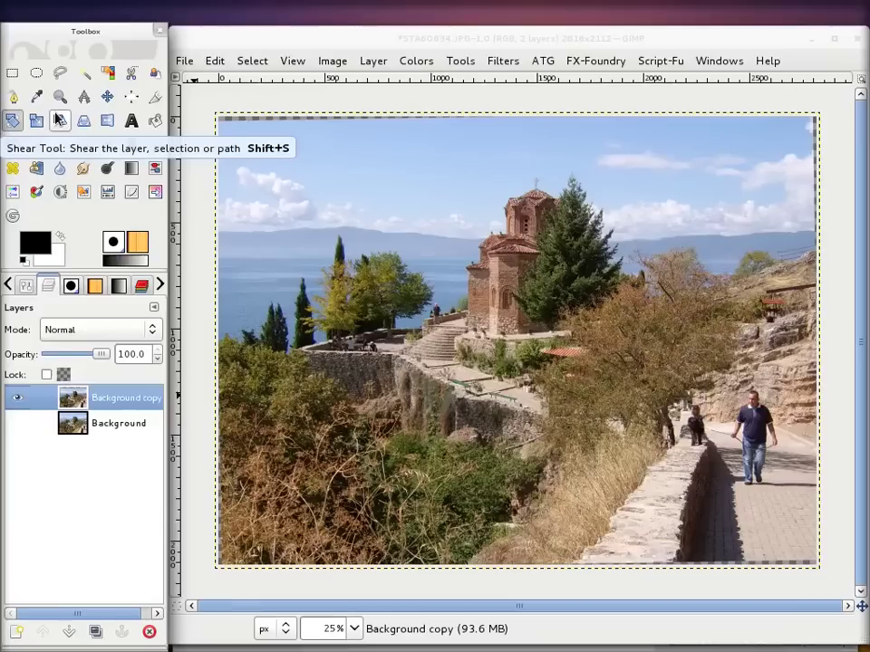
# Step: Draw an initial crop rectangle over the photo with the Crop tool
pyautogui.click(156, 96)
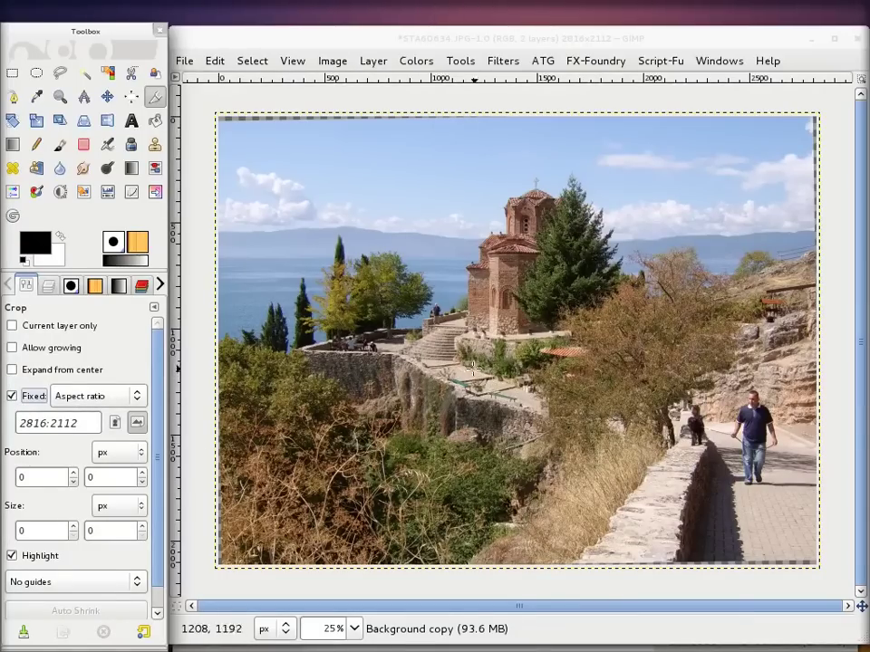
pyautogui.click(240, 151)
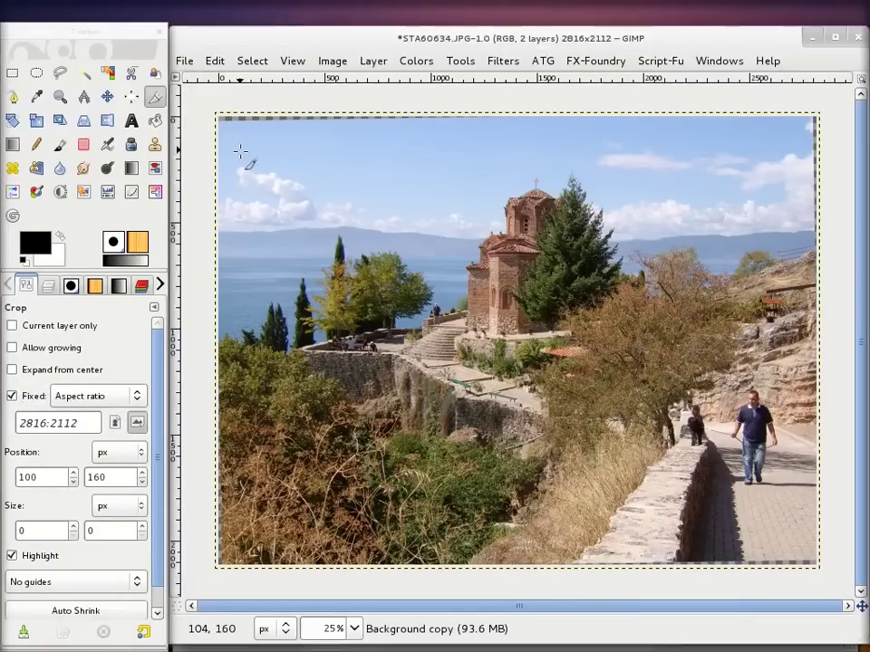
pyautogui.moveTo(240, 150)
pyautogui.mouseDown()
pyautogui.moveTo(728, 501)
pyautogui.moveTo(618, 420)
pyautogui.moveTo(788, 512)
pyautogui.mouseUp()
pyautogui.moveTo(280, 490)
pyautogui.mouseDown()
pyautogui.moveTo(377, 384)
pyautogui.moveTo(251, 520)
pyautogui.mouseUp()
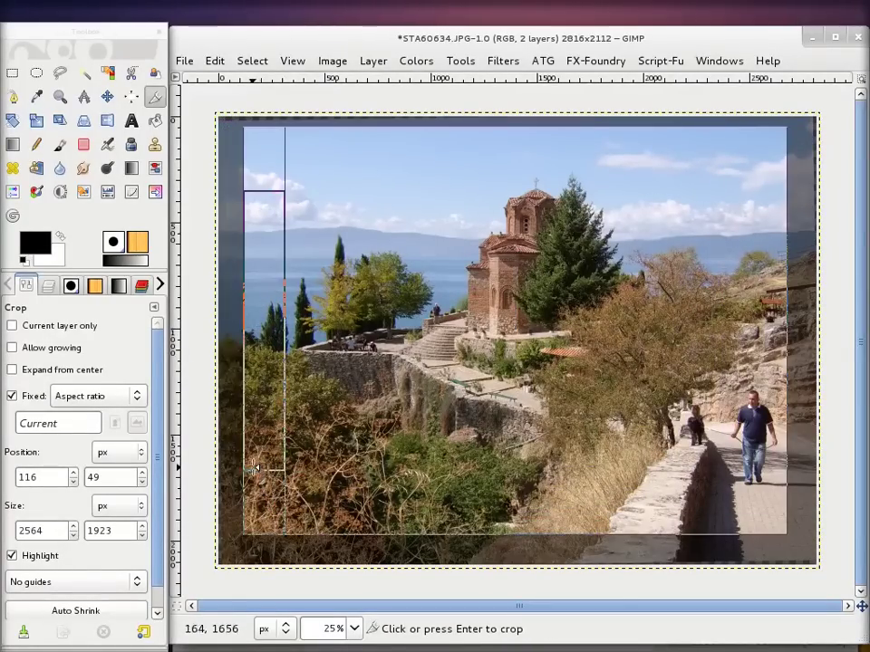
pyautogui.moveTo(267, 154)
pyautogui.mouseDown()
pyautogui.moveTo(314, 220)
pyautogui.moveTo(266, 140)
pyautogui.mouseUp()
pyautogui.moveTo(542, 169); pyautogui.dragTo(535, 195)
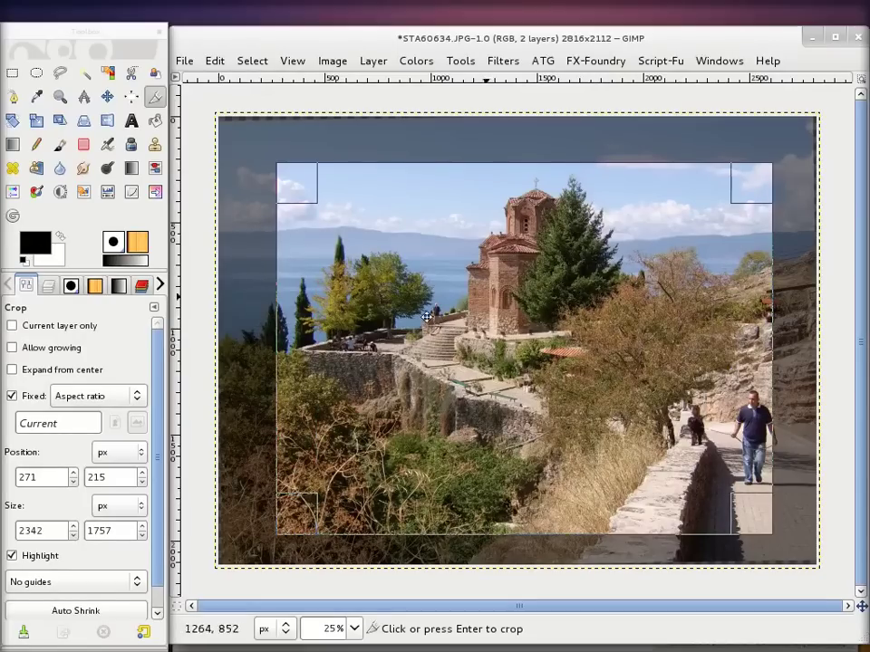
# Step: Unlock the aspect ratio and adjust the crop to about 2422×1485 px, including the lakeside path
pyautogui.click(11, 396)
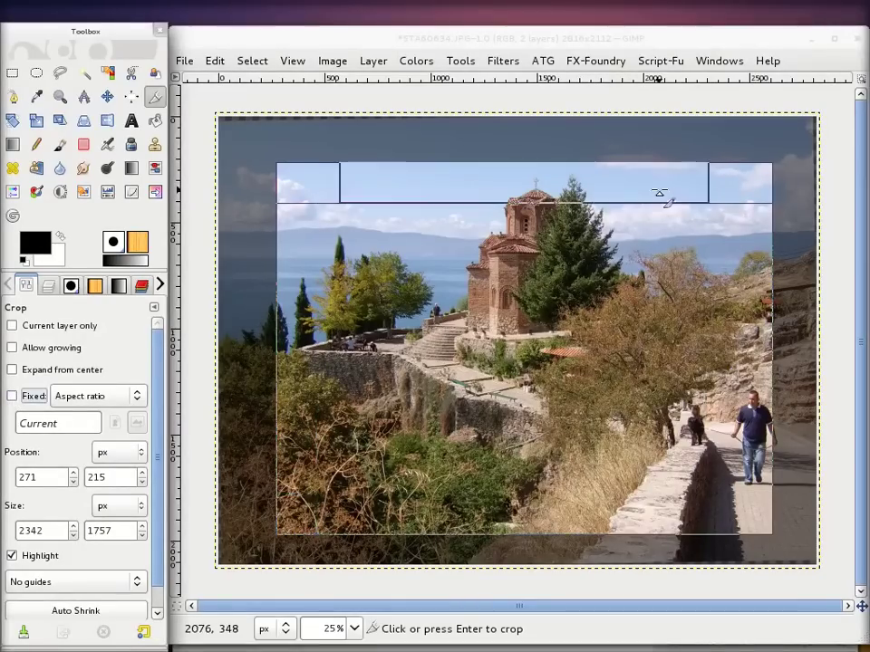
pyautogui.moveTo(749, 184); pyautogui.dragTo(411, 184)
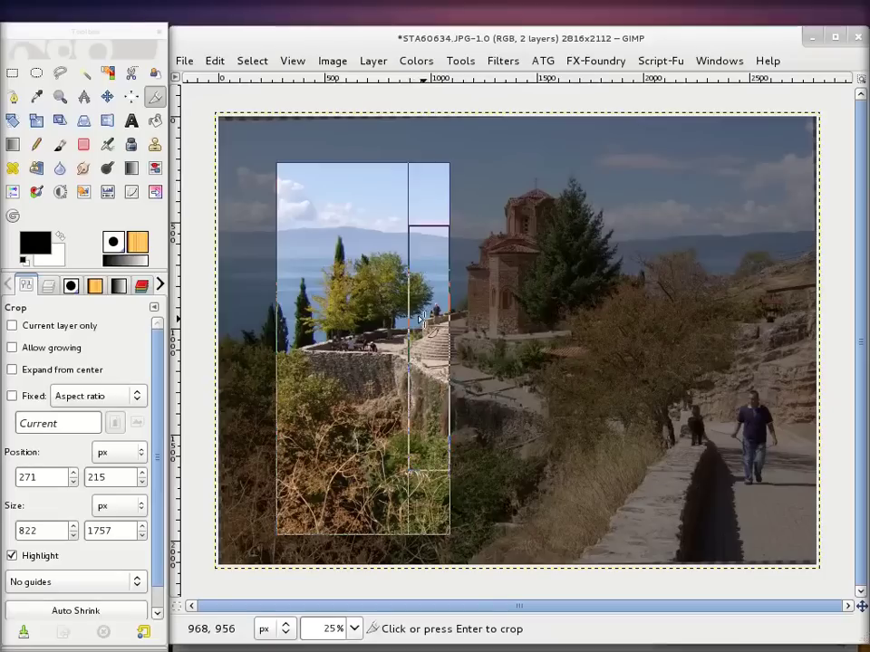
pyautogui.moveTo(411, 324); pyautogui.dragTo(770, 323)
pyautogui.moveTo(410, 514); pyautogui.dragTo(426, 325)
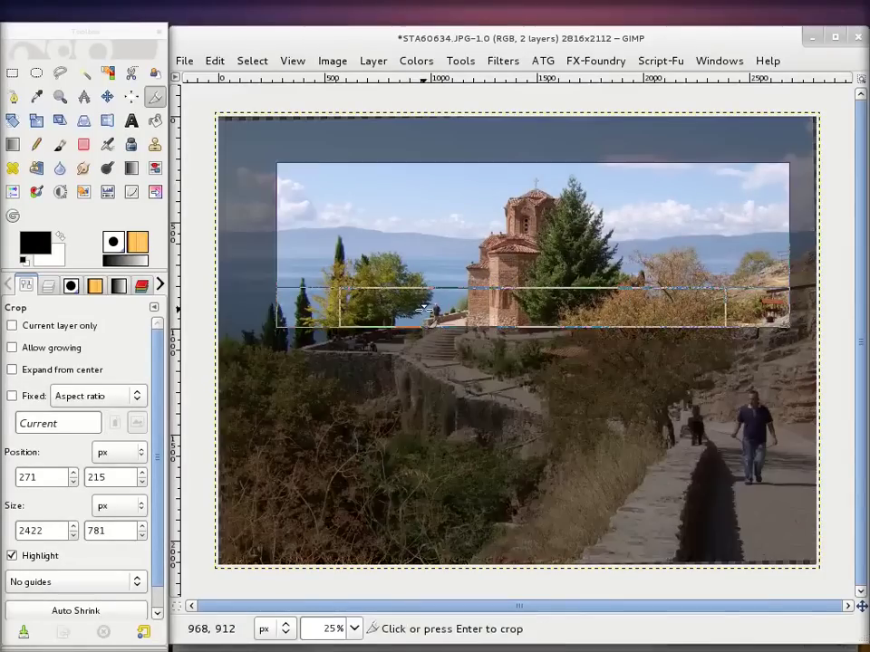
pyautogui.moveTo(497, 215); pyautogui.dragTo(475, 219)
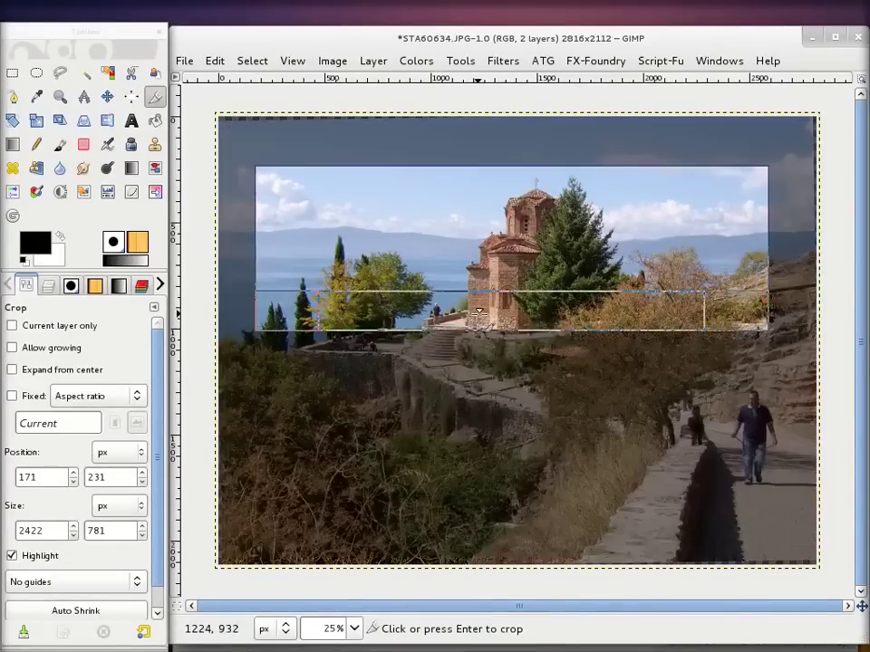
pyautogui.moveTo(478, 313); pyautogui.dragTo(499, 463)
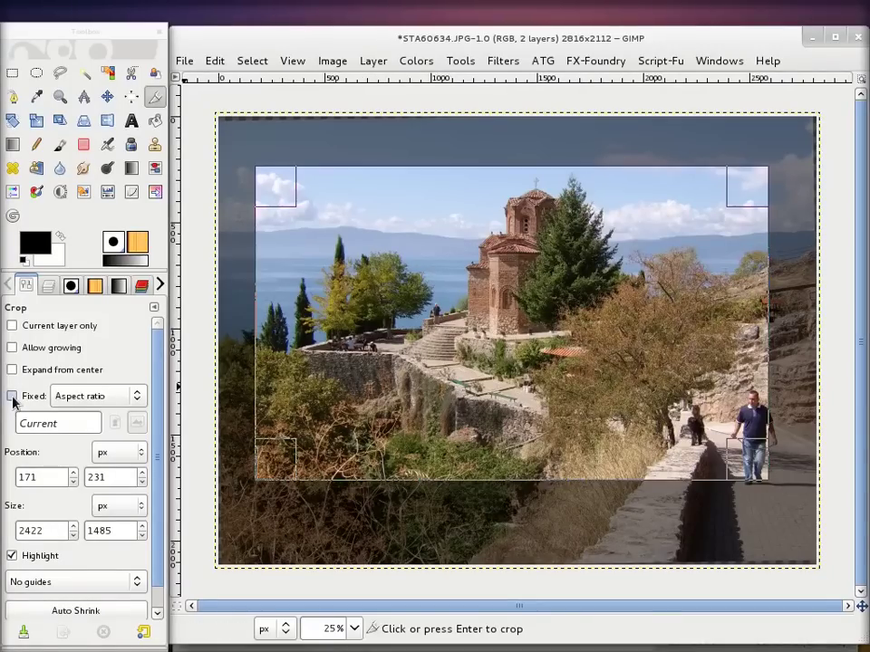
# Step: Enter a 4:3 crop aspect ratio and try a portrait crop over the church
pyautogui.doubleClick(74, 421)
pyautogui.write('4')
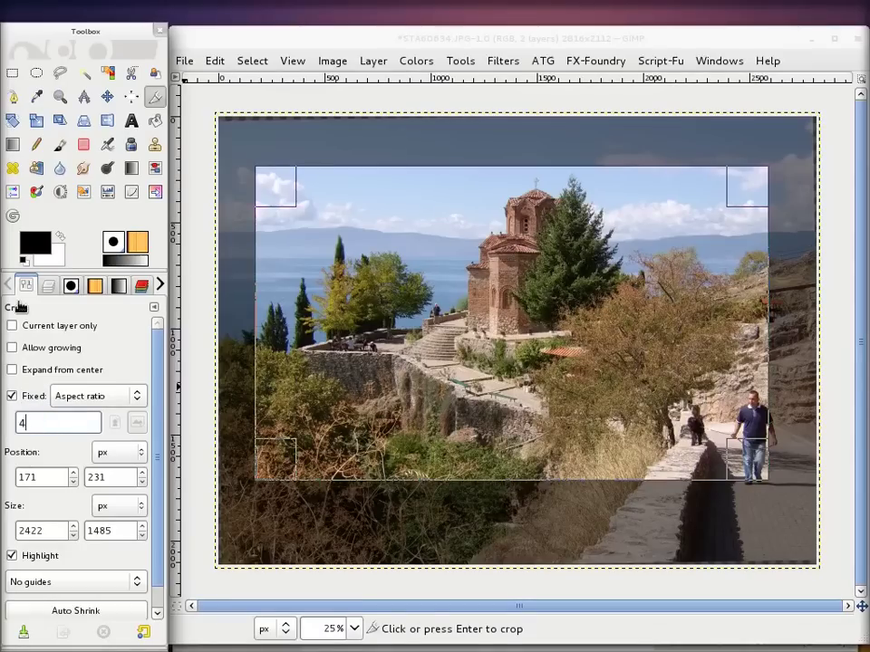
pyautogui.write(':3')
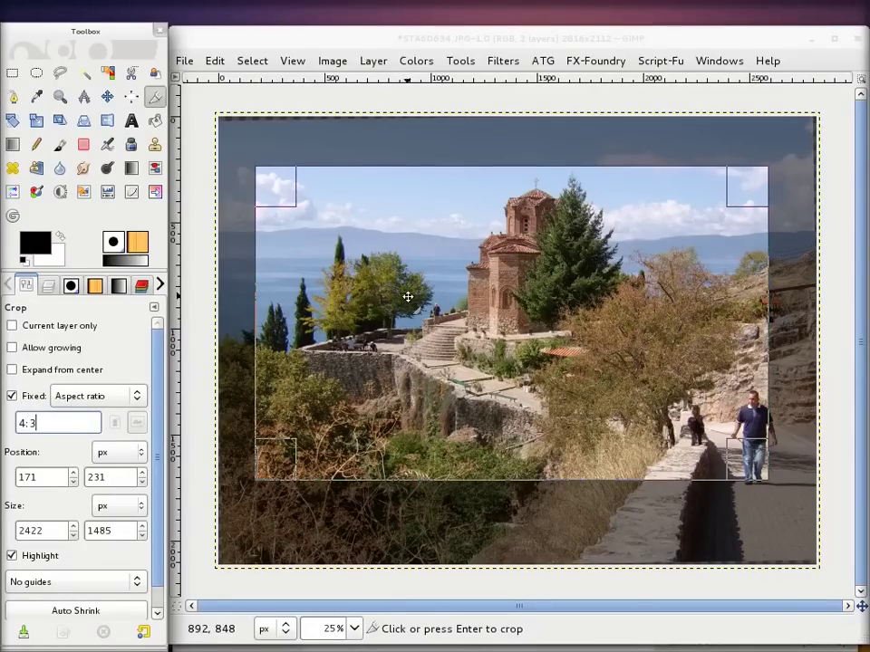
pyautogui.moveTo(277, 189); pyautogui.dragTo(340, 242)
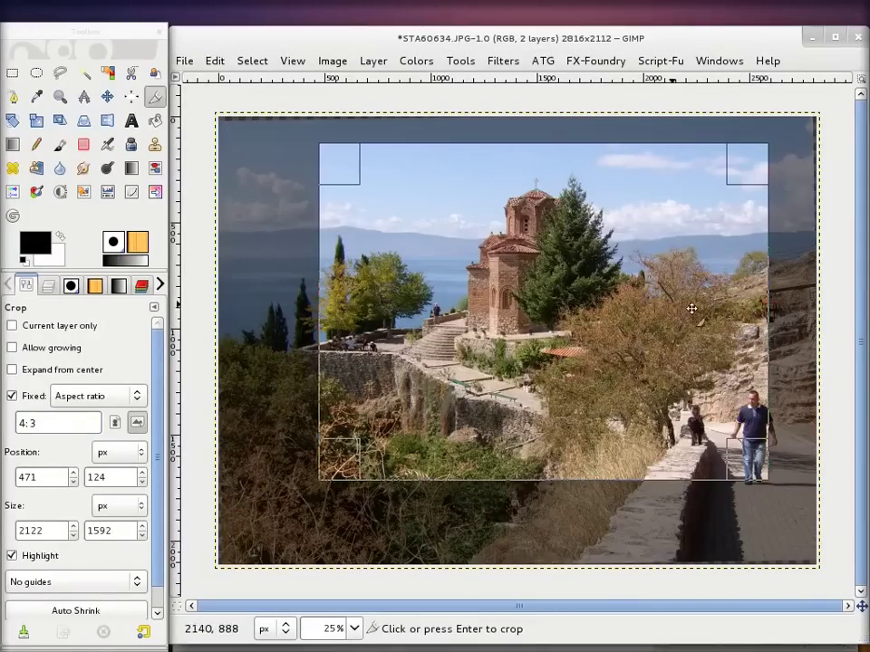
pyautogui.click(120, 430)
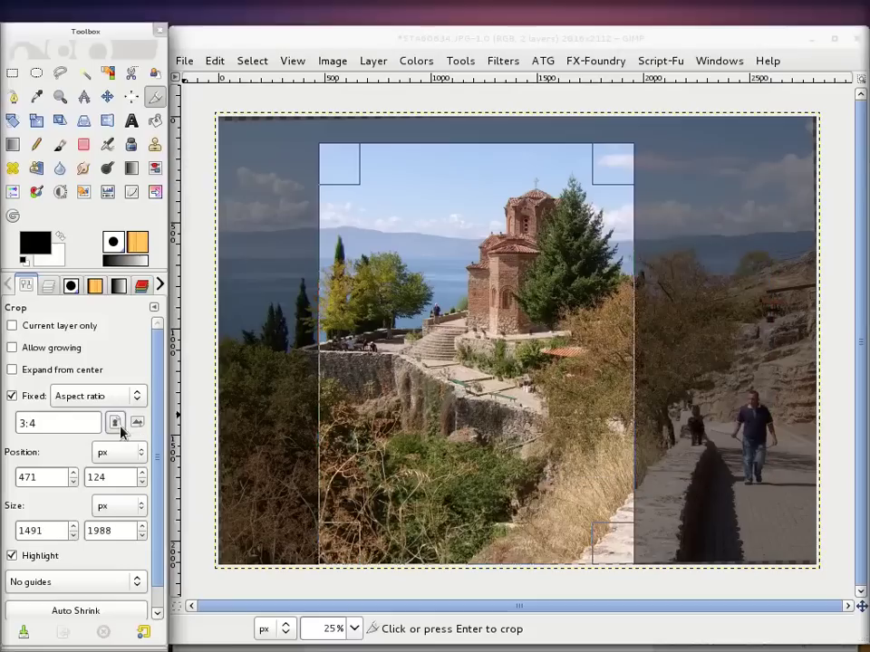
pyautogui.moveTo(475, 384)
pyautogui.mouseDown()
pyautogui.moveTo(498, 345)
pyautogui.moveTo(522, 358)
pyautogui.mouseUp()
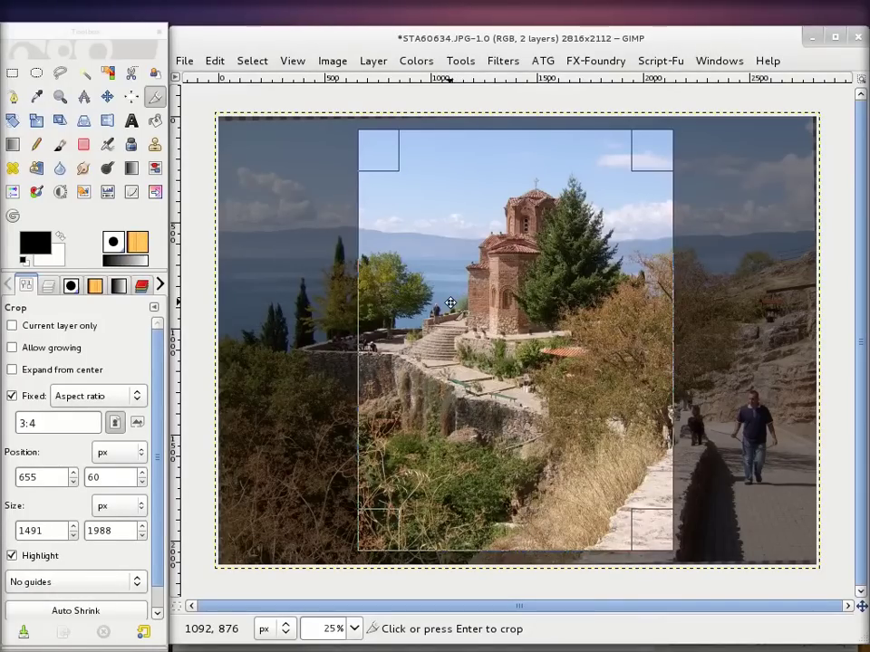
# Step: Switch the crop back to landscape 4:3 and move the 1988×1491 px box left to frame the church
pyautogui.click(140, 424)
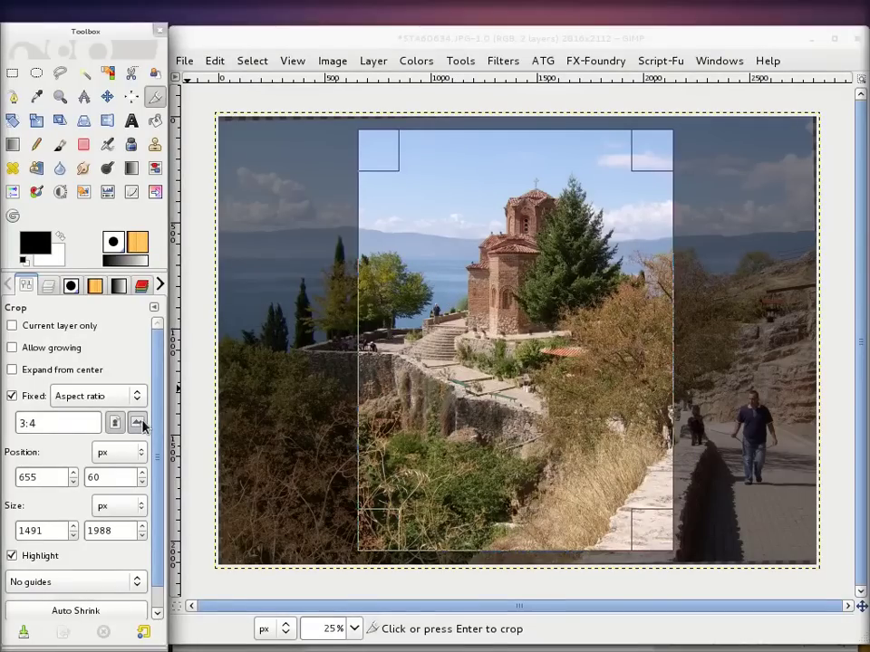
pyautogui.click(137, 423)
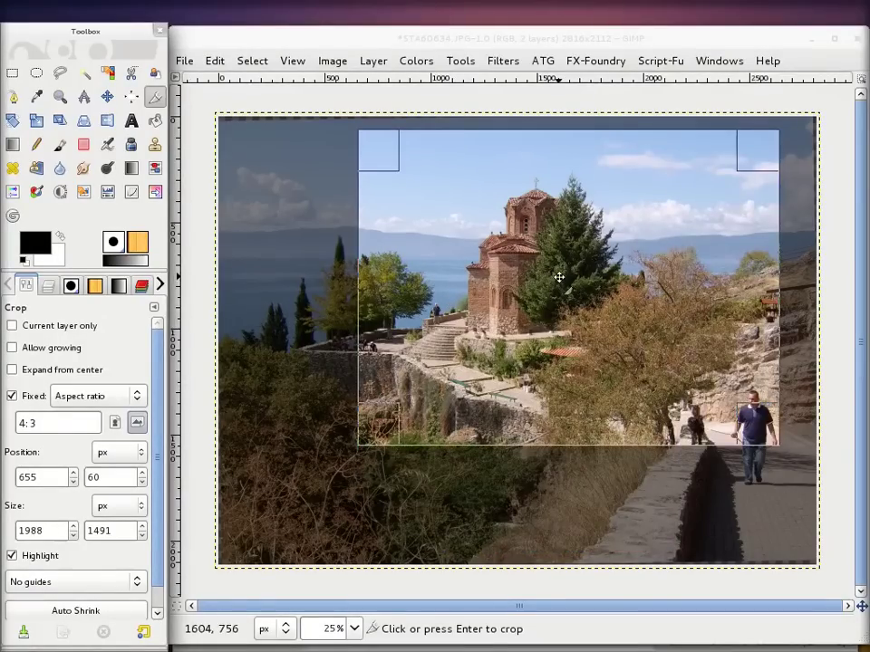
pyautogui.click(559, 277)
pyautogui.moveTo(560, 277)
pyautogui.mouseDown()
pyautogui.moveTo(474, 277)
pyautogui.moveTo(465, 287)
pyautogui.mouseUp()
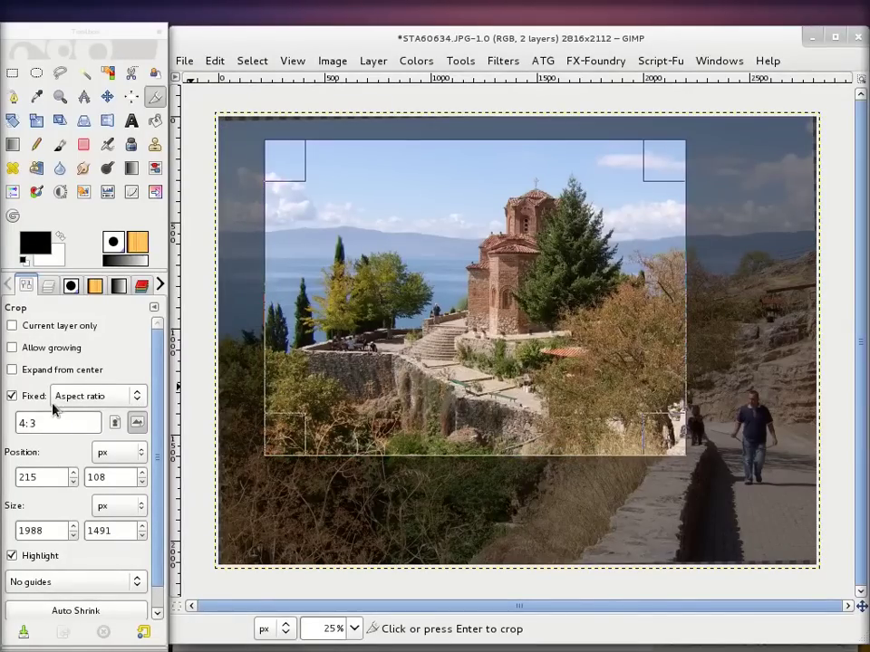
pyautogui.moveTo(56, 422); pyautogui.dragTo(18, 433)
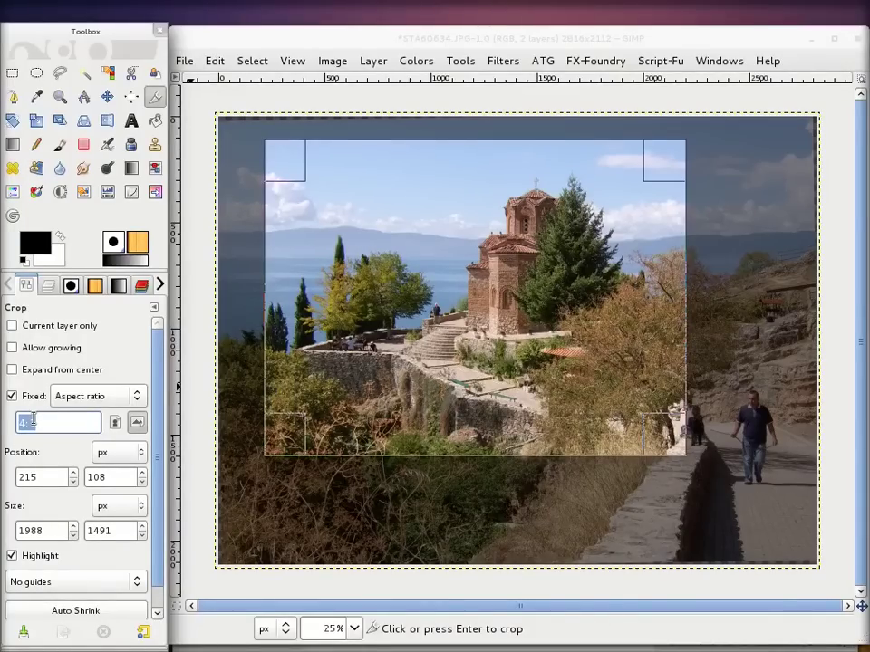
# Step: Move and resize the 15:10 crop frame around the church and lakeshore
pyautogui.write('15:10')
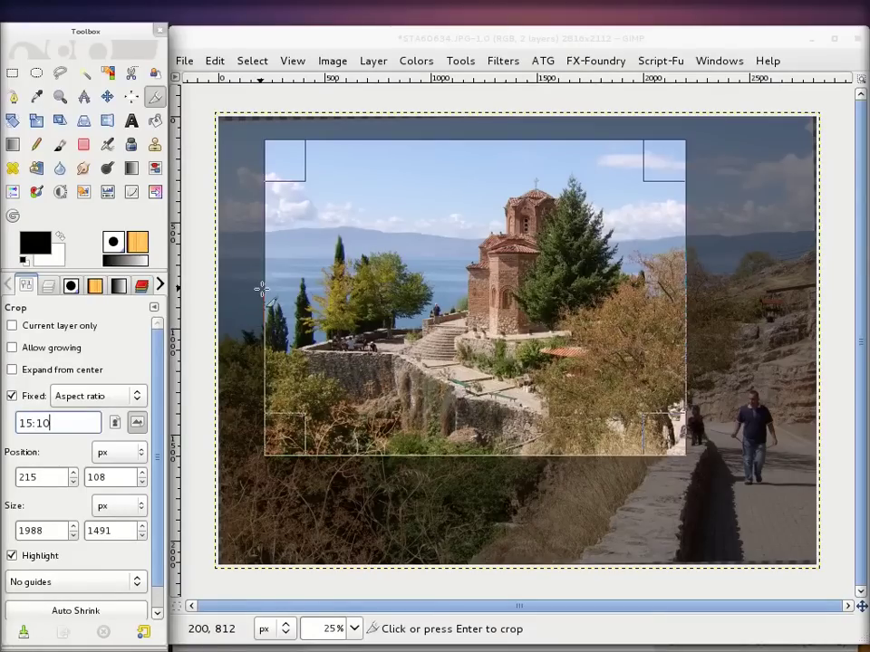
pyautogui.moveTo(392, 367); pyautogui.dragTo(436, 335)
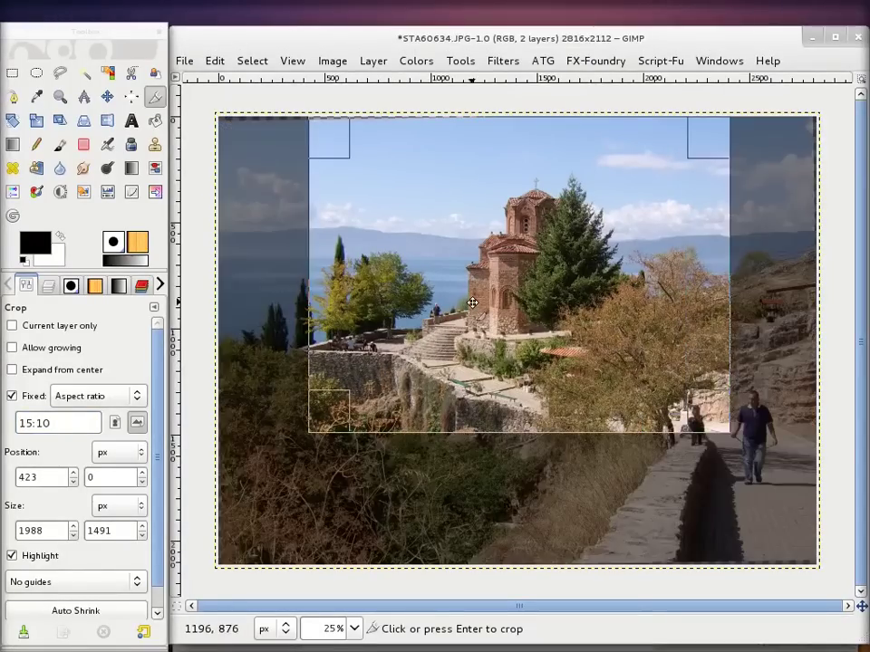
pyautogui.moveTo(472, 302); pyautogui.dragTo(424, 343)
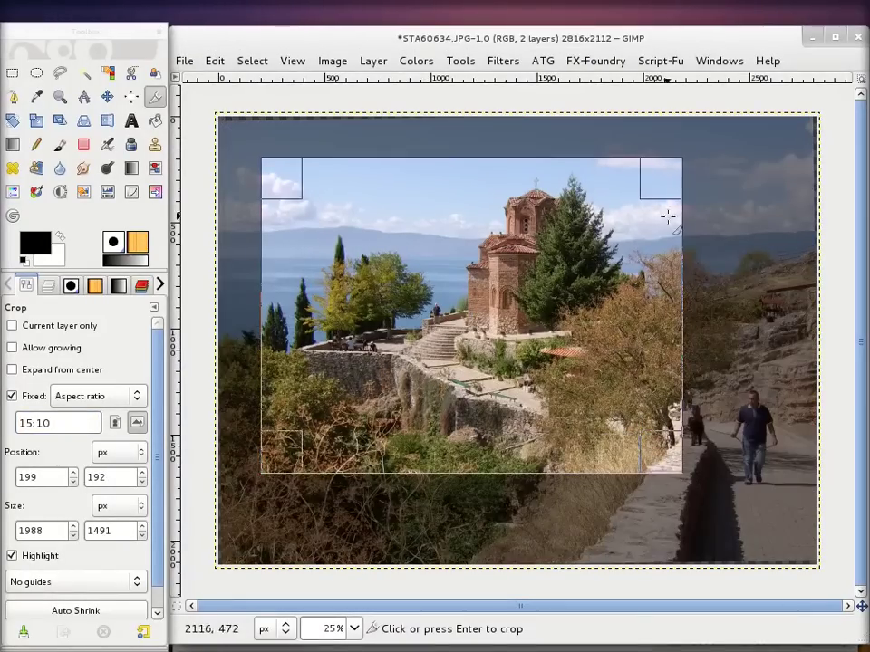
pyautogui.moveTo(660, 435); pyautogui.dragTo(654, 405)
pyautogui.moveTo(444, 266); pyautogui.dragTo(487, 266)
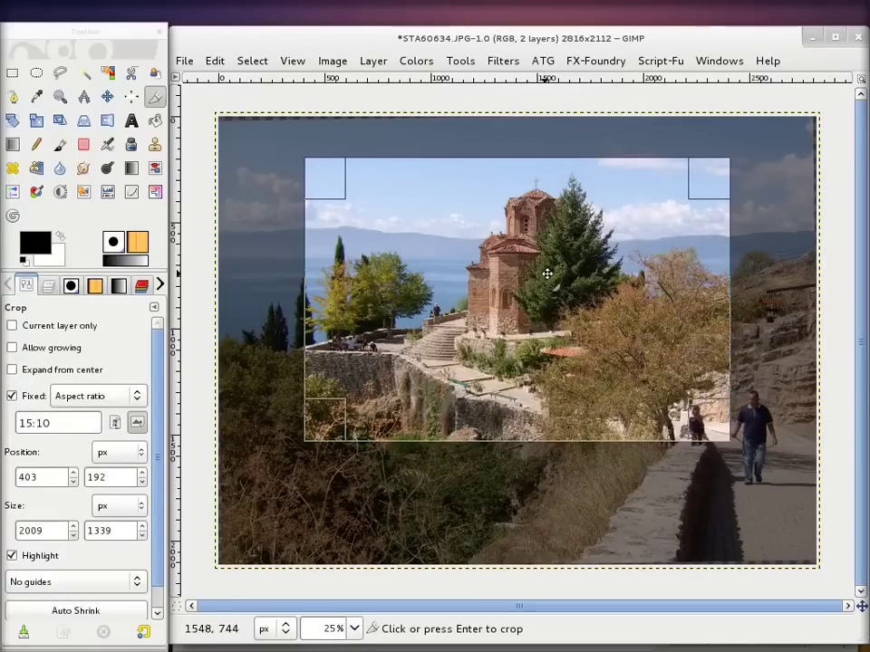
pyautogui.moveTo(520, 310); pyautogui.dragTo(458, 287)
pyautogui.moveTo(656, 393); pyautogui.dragTo(785, 493)
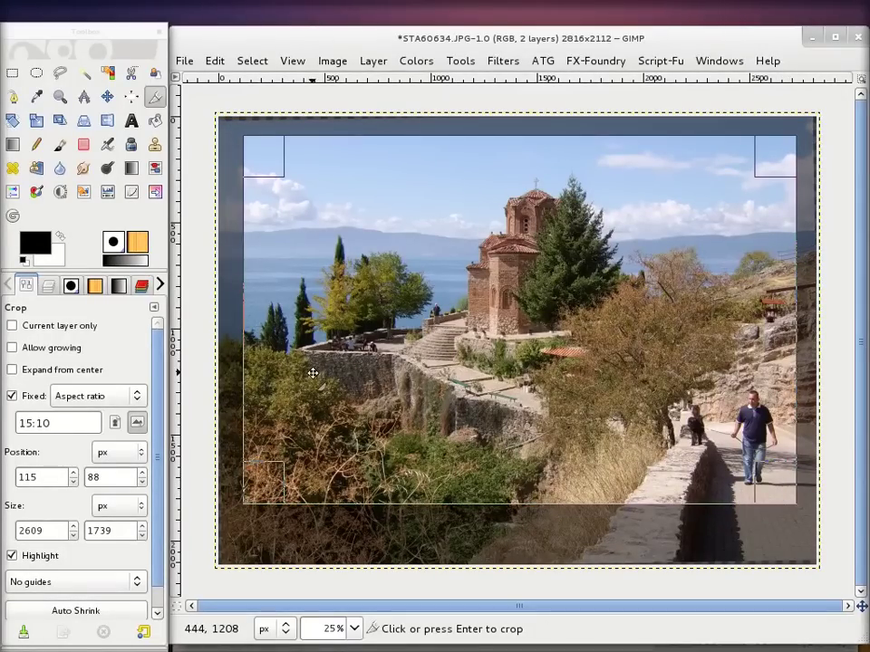
pyautogui.moveTo(525, 317); pyautogui.dragTo(519, 317)
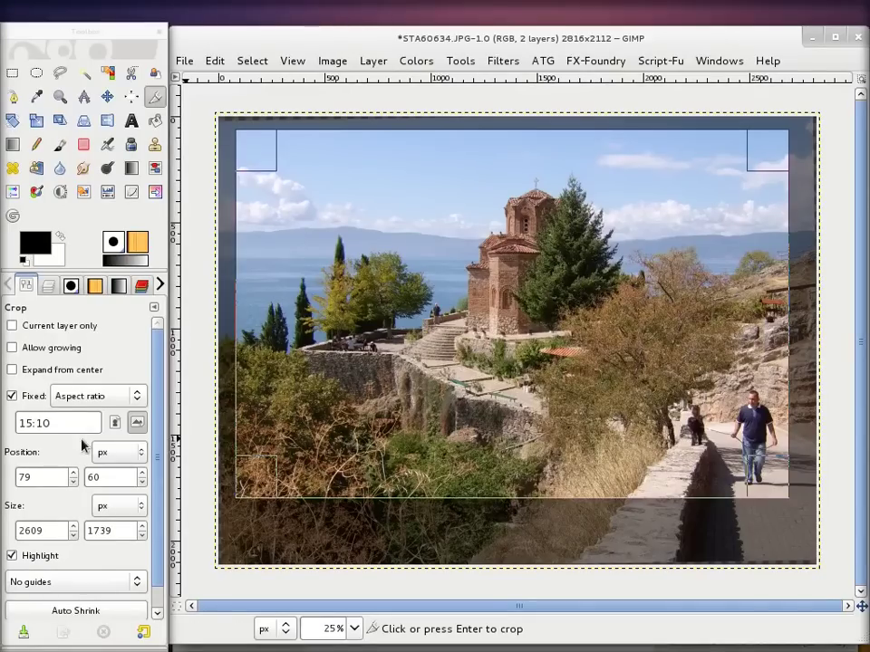
# Step: Change the fixed aspect ratio to 4:3 and redraw the crop at 20,40, sized 2067×1550
pyautogui.moveTo(77, 425); pyautogui.dragTo(3, 425)
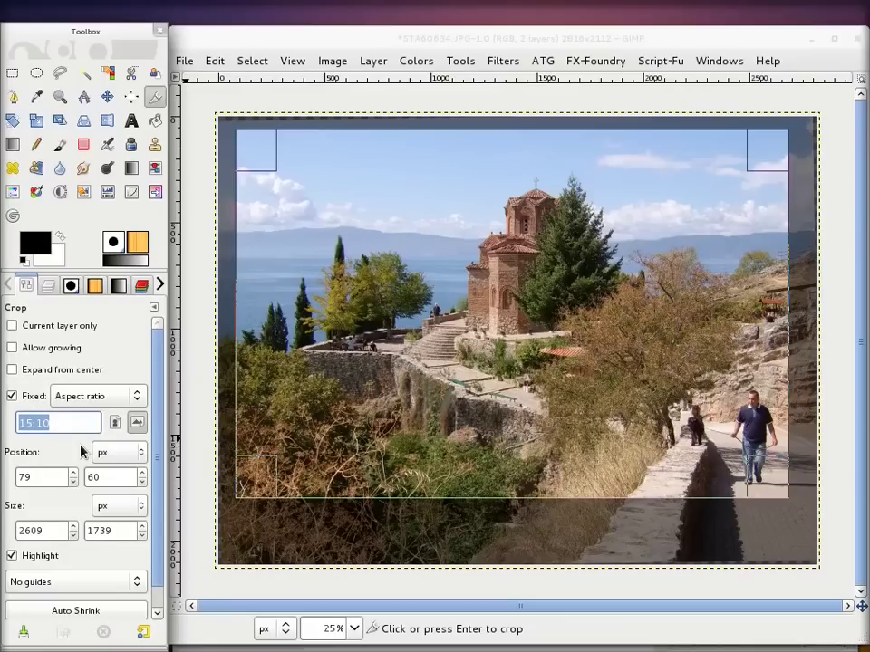
pyautogui.write('4:3')
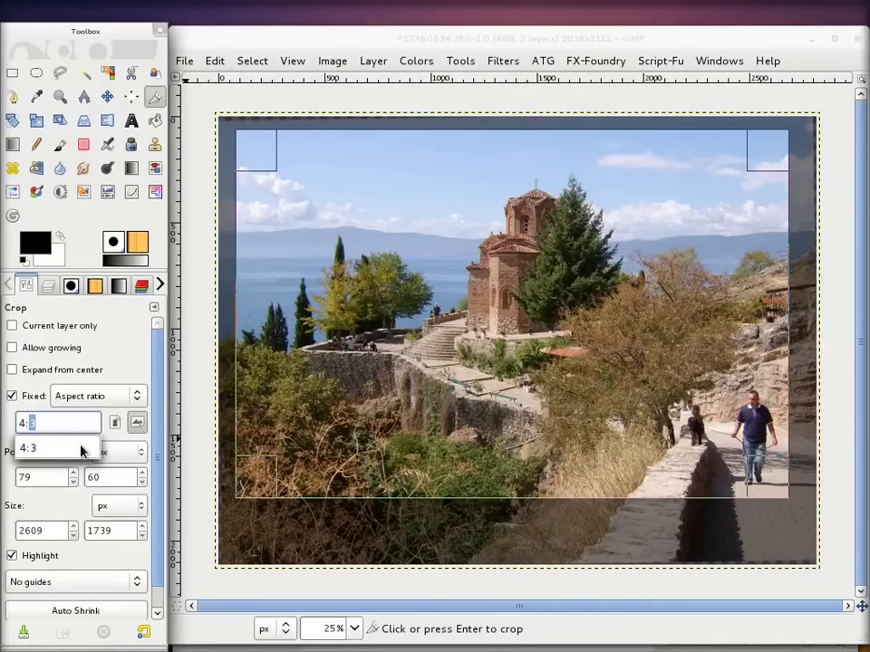
pyautogui.click(80, 451)
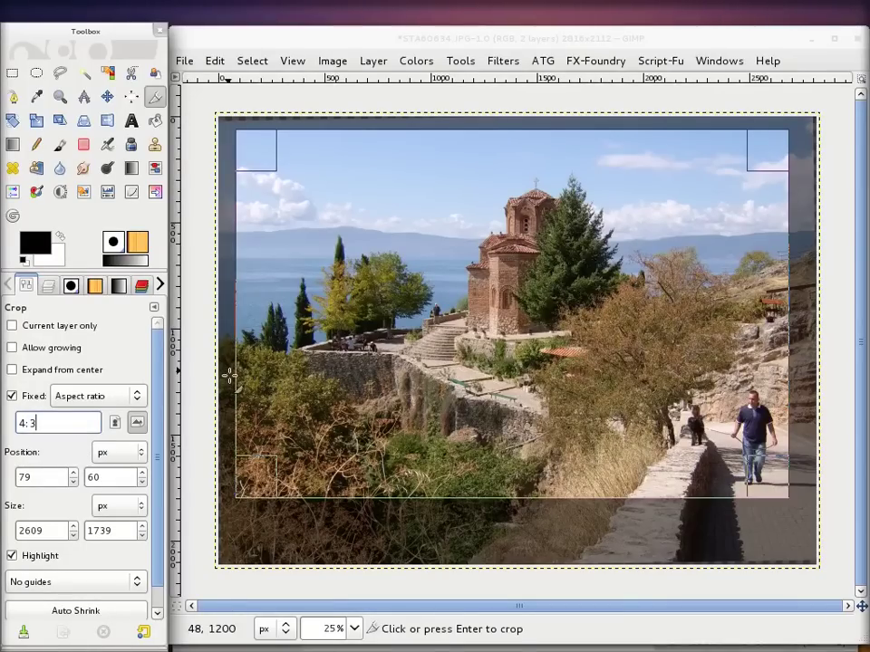
pyautogui.moveTo(249, 485); pyautogui.dragTo(262, 524)
pyautogui.moveTo(593, 325); pyautogui.dragTo(557, 319)
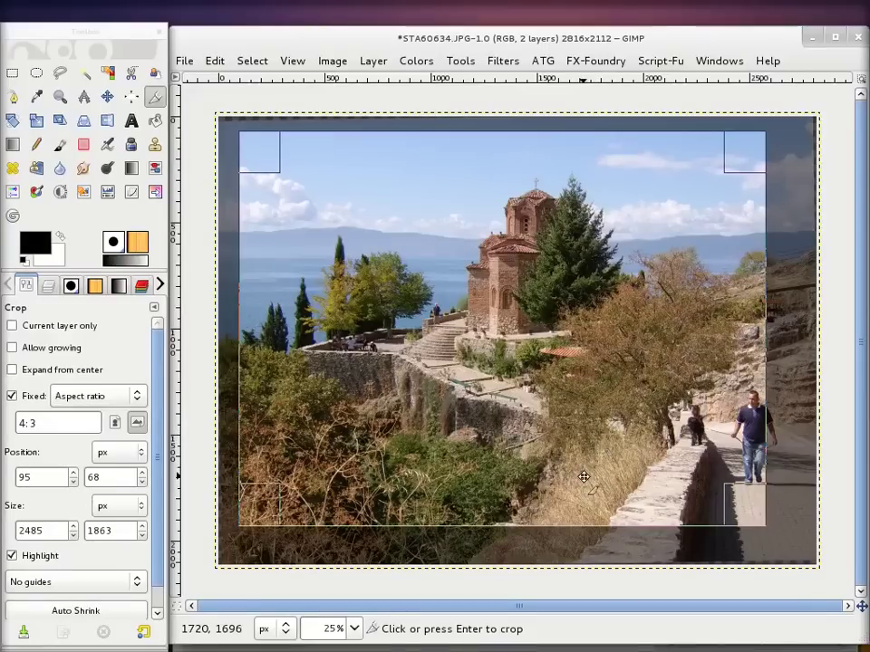
pyautogui.moveTo(744, 503)
pyautogui.mouseDown()
pyautogui.moveTo(713, 463)
pyautogui.moveTo(749, 501)
pyautogui.mouseUp()
pyautogui.moveTo(223, 125)
pyautogui.mouseDown()
pyautogui.moveTo(650, 444)
pyautogui.moveTo(650, 419)
pyautogui.mouseUp()
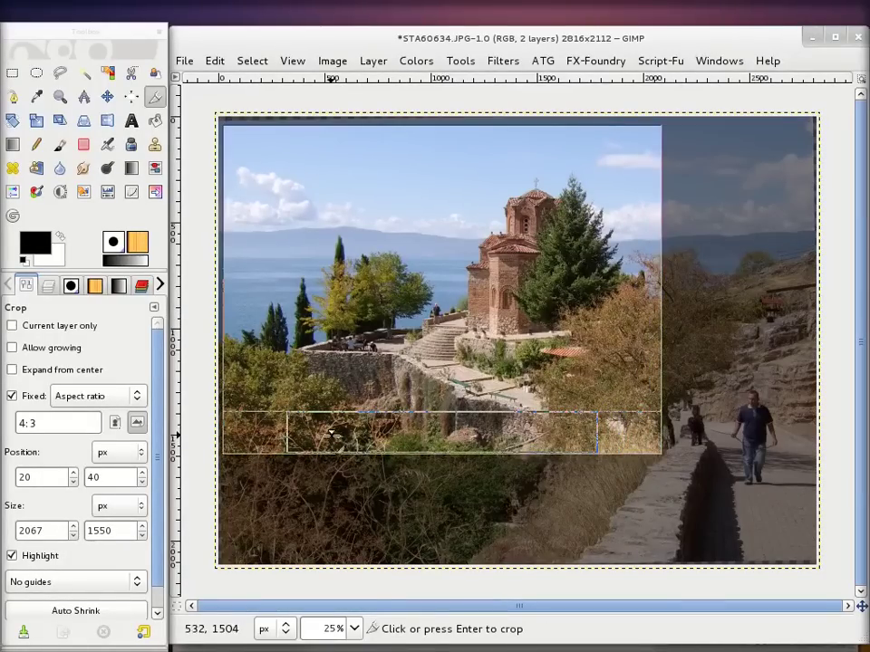
# Step: Apply the crop to the 2067×1550 frame and zoom the view to 33.3%
pyautogui.click(493, 284)
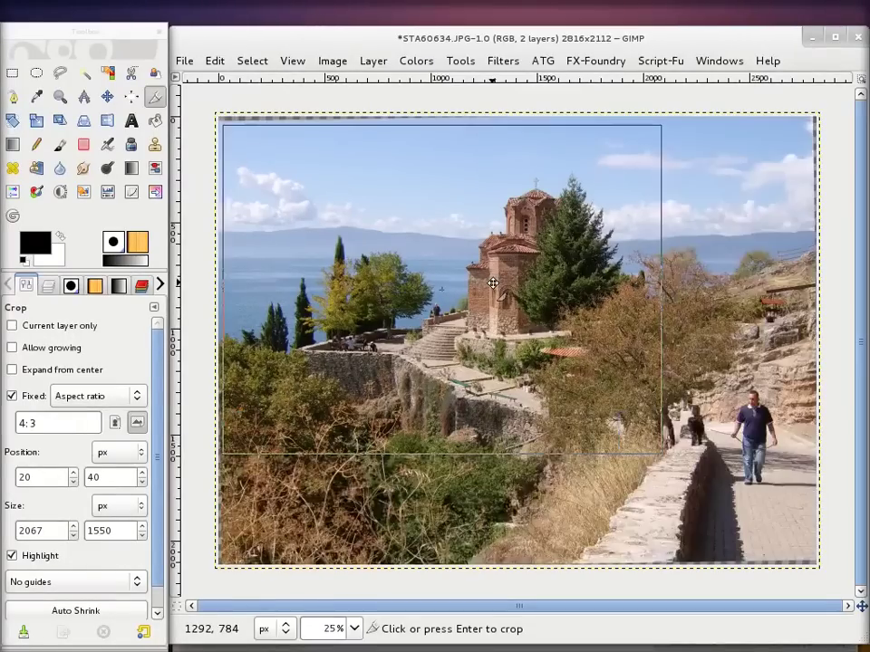
pyautogui.click(493, 283)
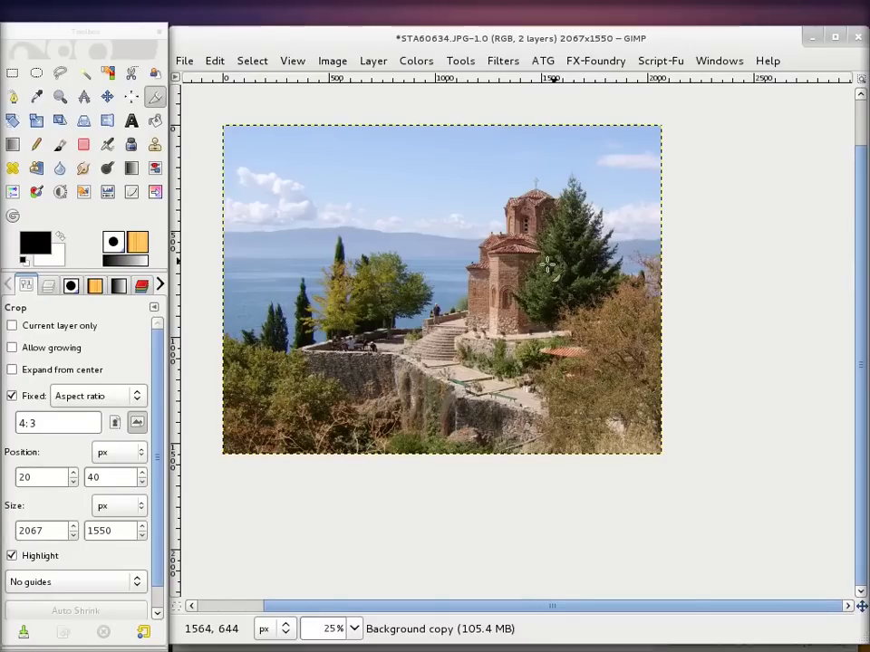
pyautogui.scroll(1, 441, 296)
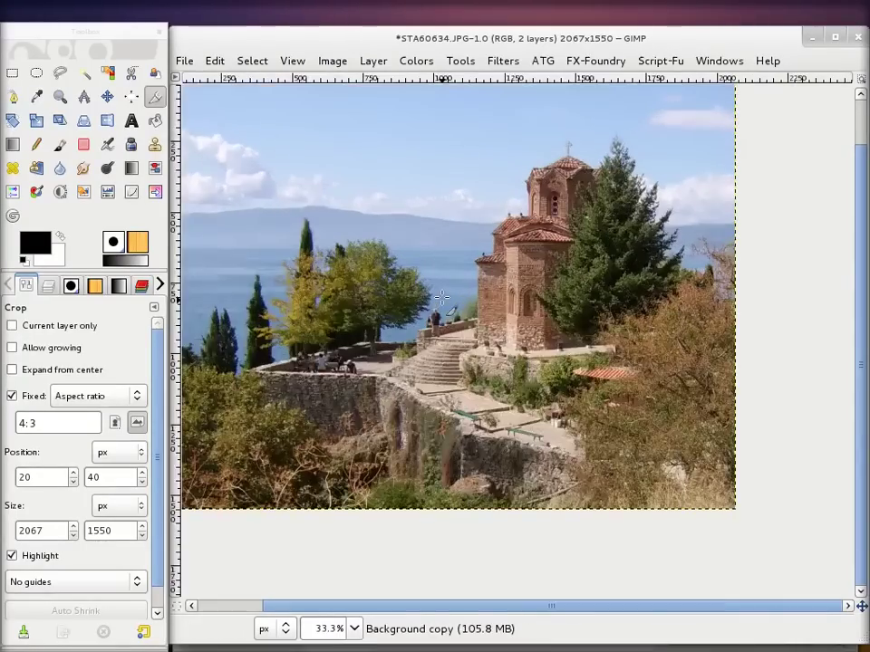
pyautogui.hscroll(-2, 457, 312)
pyautogui.scroll(1, 478, 335)
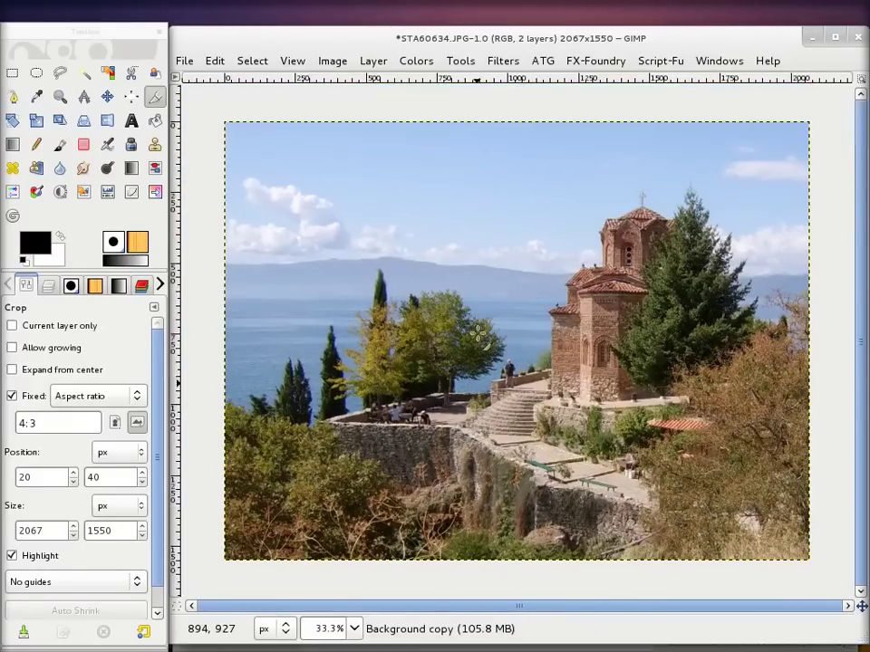
# Step: Show the Layers dialog and duplicate Background copy into Background copy#1
pyautogui.hotkey('ctrl', 'l')
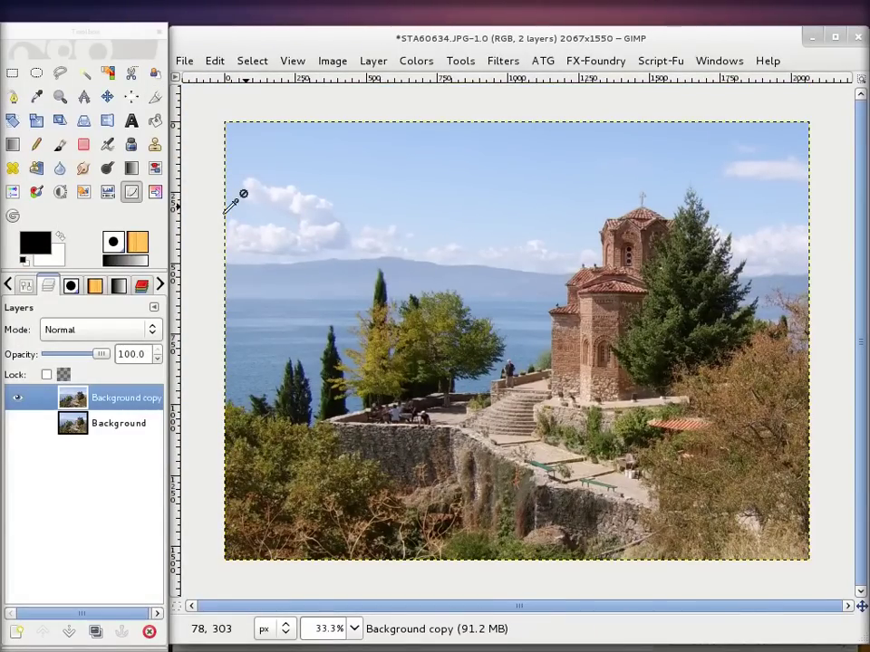
pyautogui.click(108, 195)
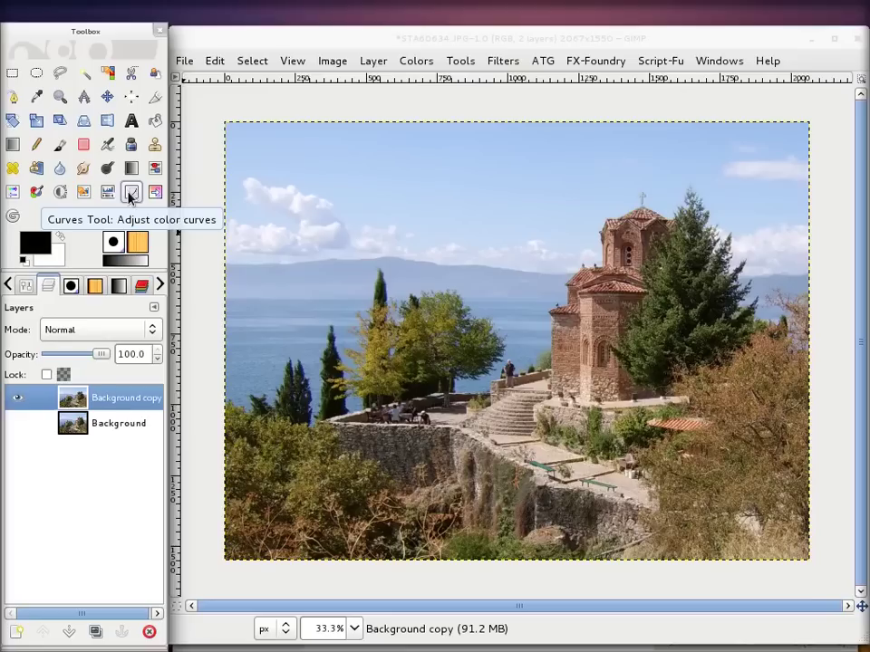
pyautogui.click(130, 195)
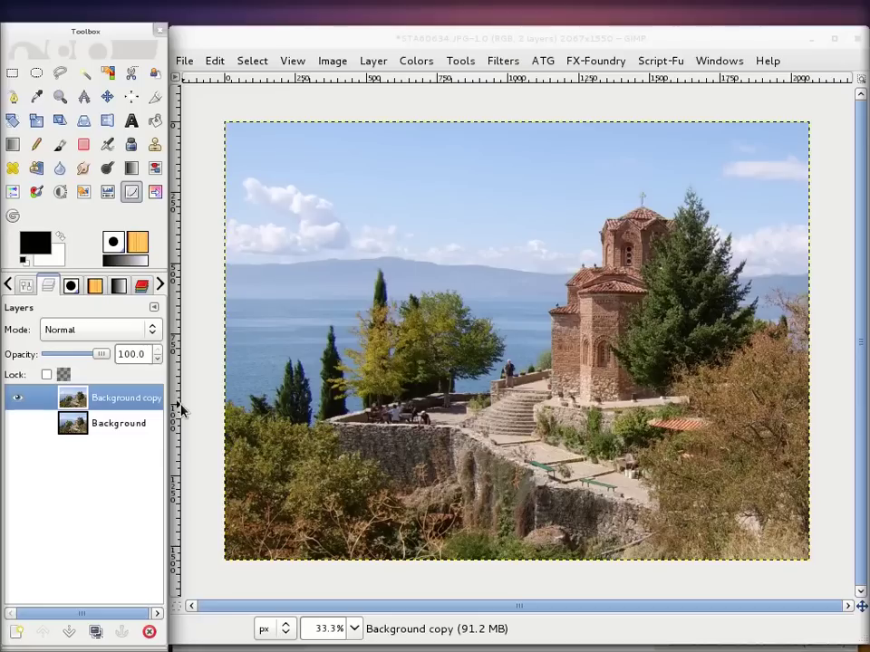
pyautogui.click(93, 631)
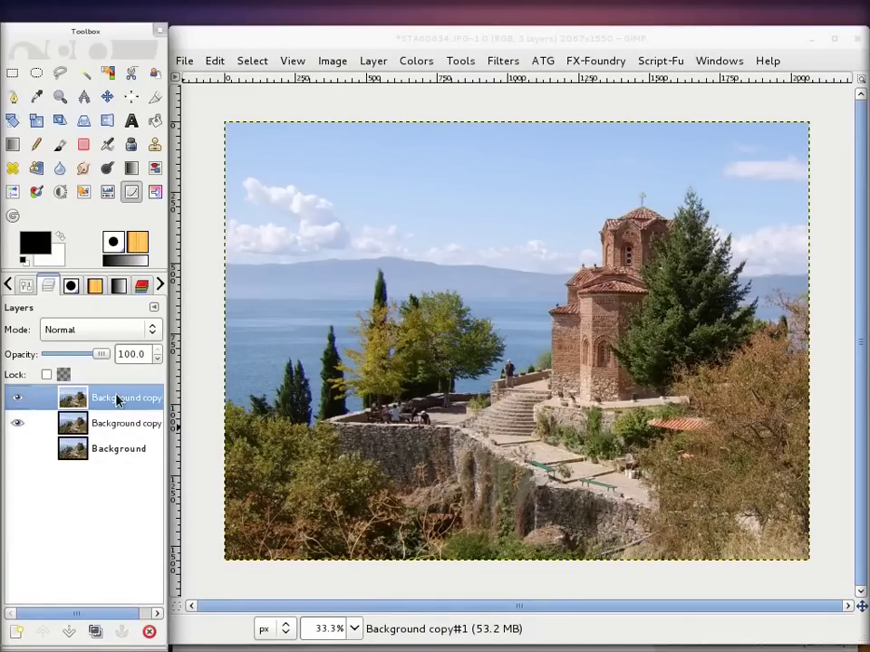
# Step: Set Levels on Background copy#1's Value channel to input black 11 and white 249
pyautogui.click(108, 192)
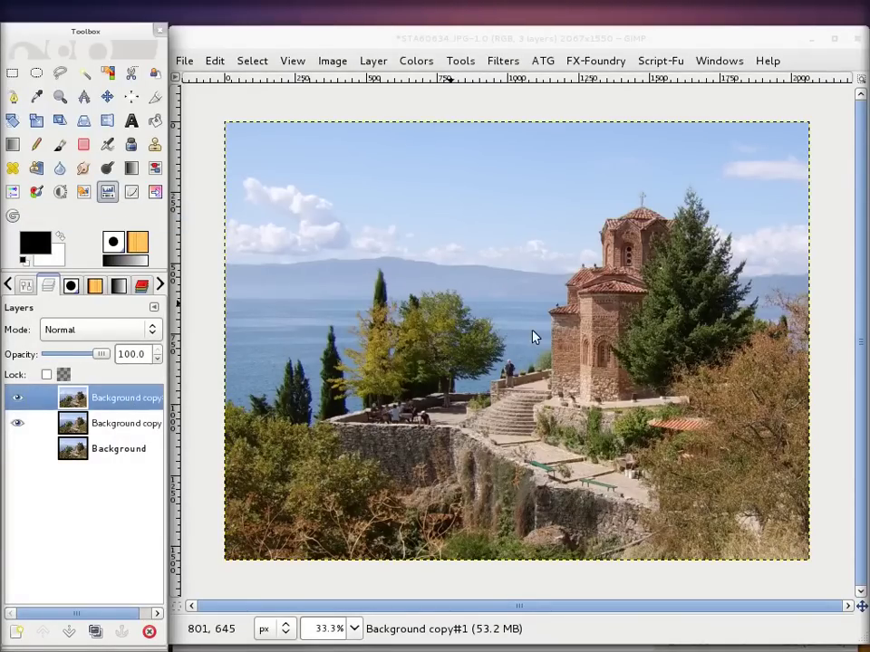
pyautogui.click(458, 259)
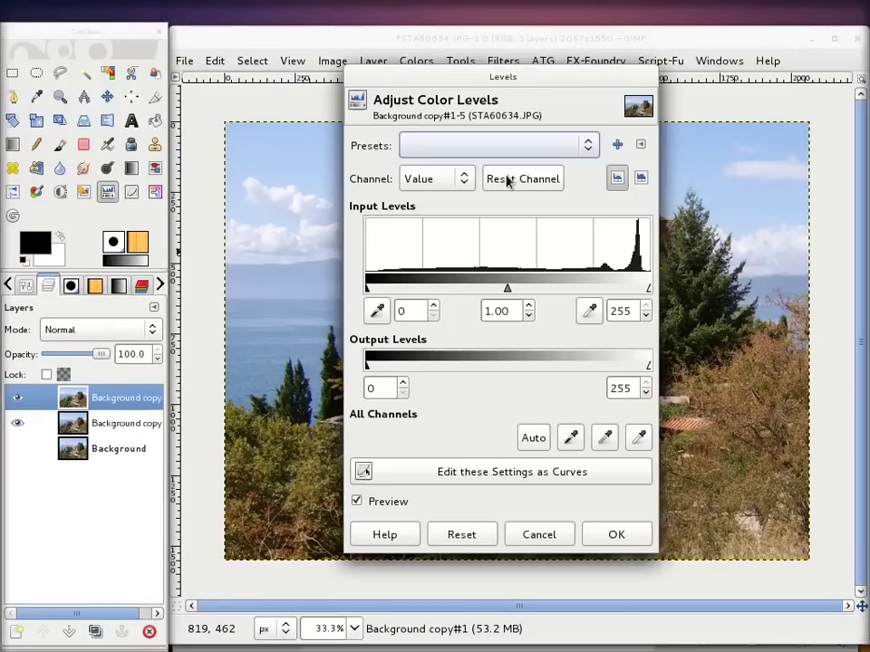
pyautogui.moveTo(534, 80); pyautogui.dragTo(192, 80)
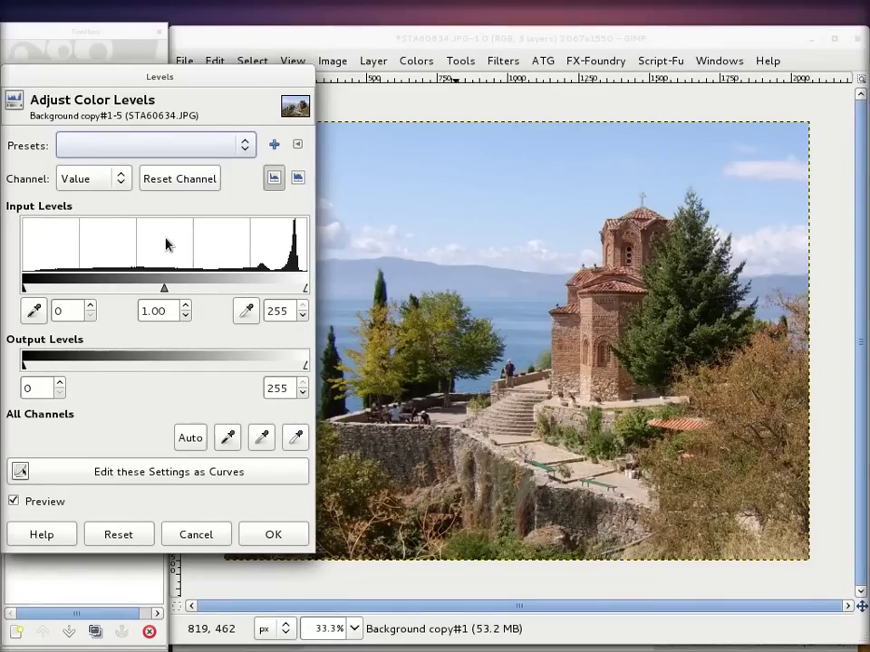
pyautogui.click(124, 180)
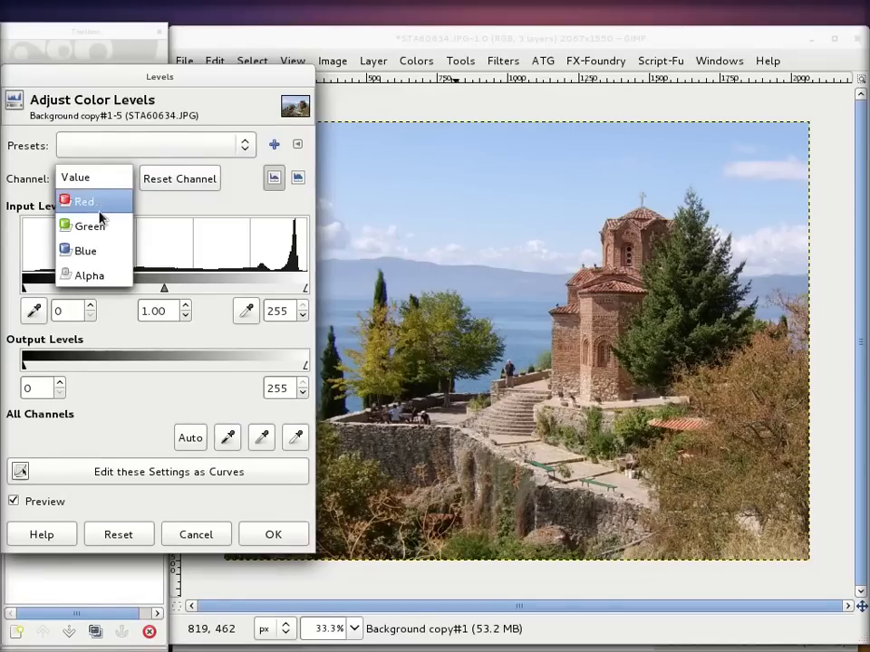
pyautogui.click(100, 185)
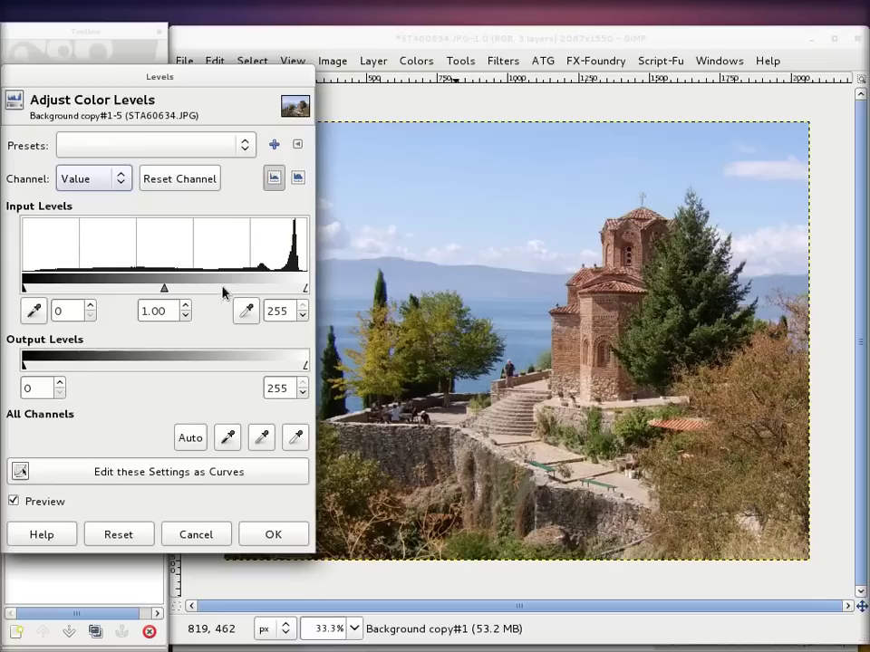
pyautogui.moveTo(23, 290); pyautogui.dragTo(34, 283)
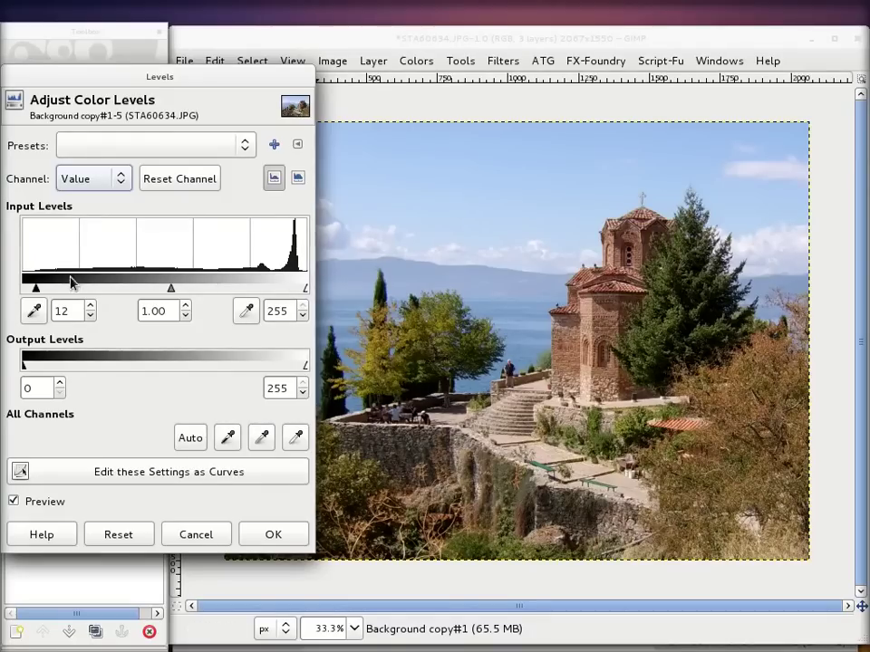
pyautogui.moveTo(37, 290); pyautogui.dragTo(24, 288)
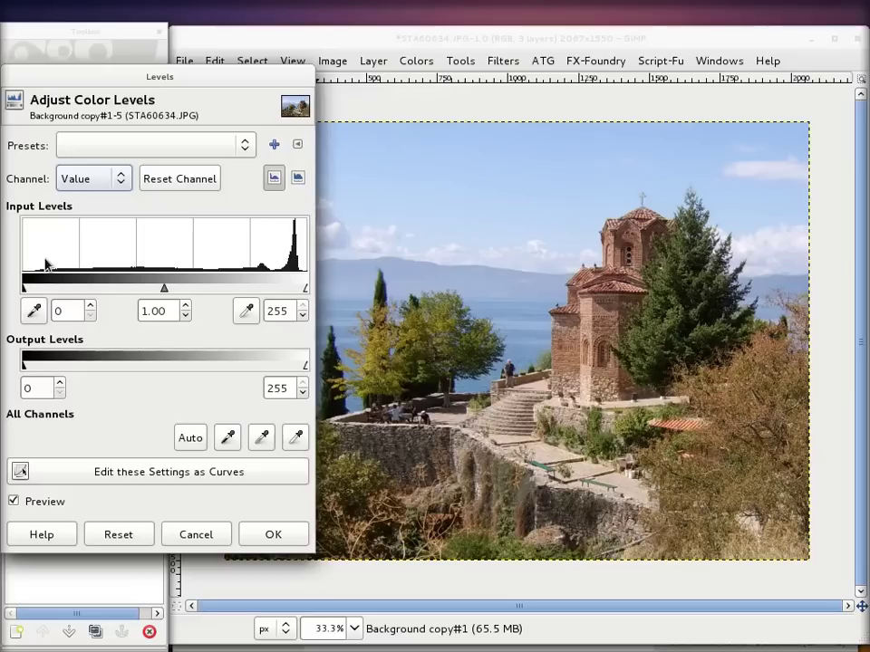
pyautogui.moveTo(25, 291); pyautogui.dragTo(34, 292)
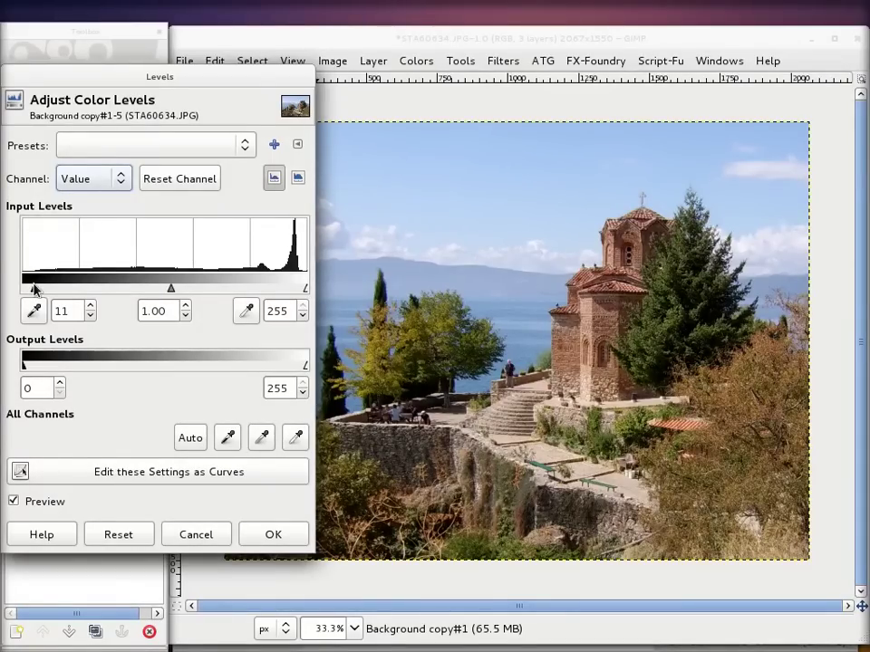
pyautogui.moveTo(308, 289); pyautogui.dragTo(300, 295)
# Step: Apply Levels and compare, then delete that layer and duplicate Background copy afresh
pyautogui.click(274, 536)
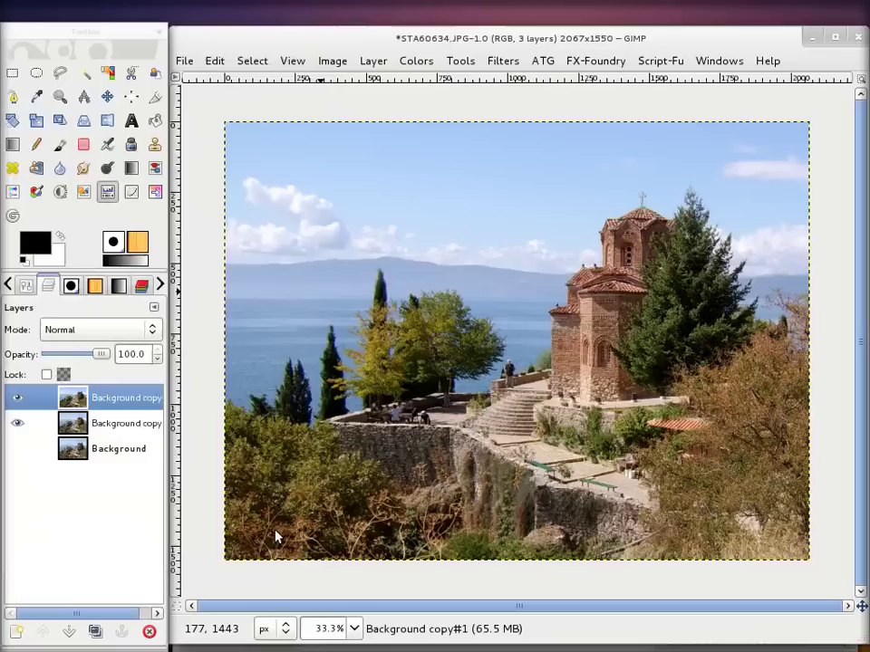
pyautogui.click(19, 405)
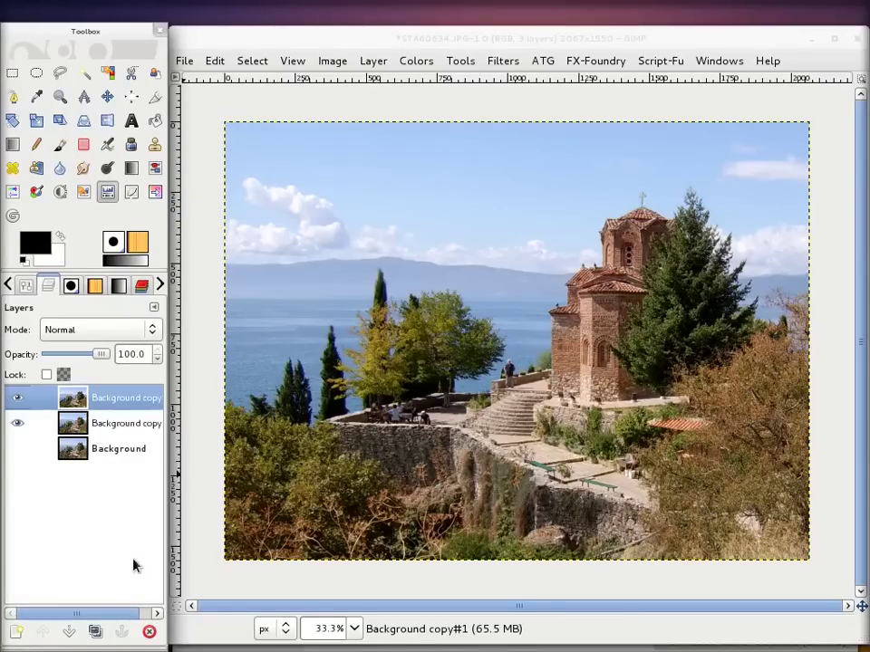
pyautogui.click(150, 631)
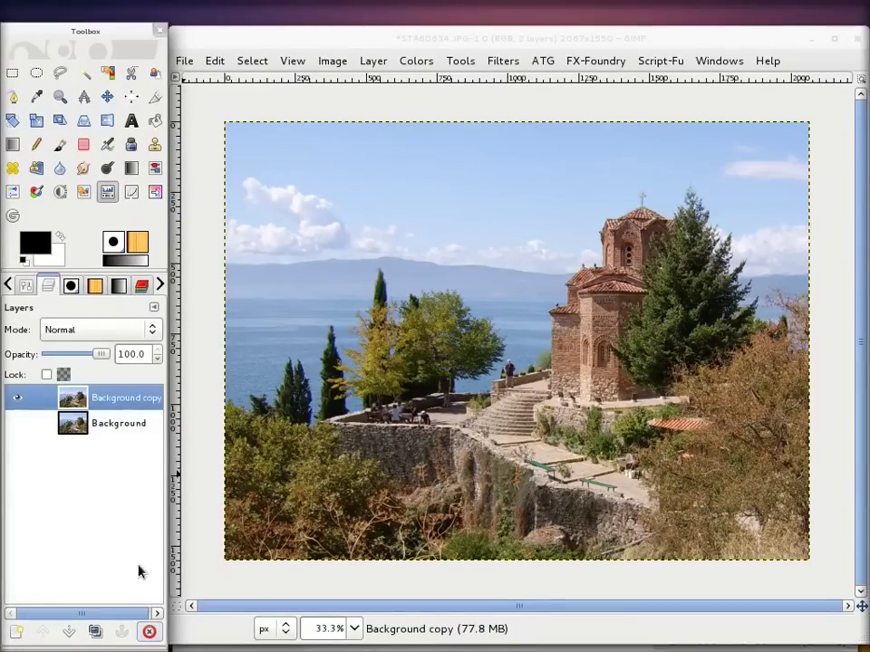
pyautogui.click(95, 631)
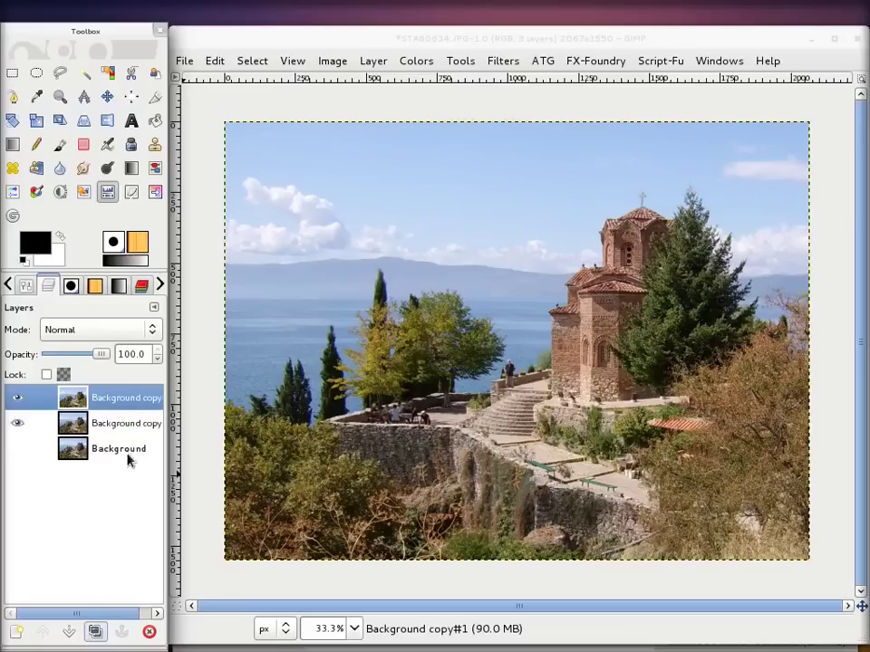
pyautogui.click(133, 197)
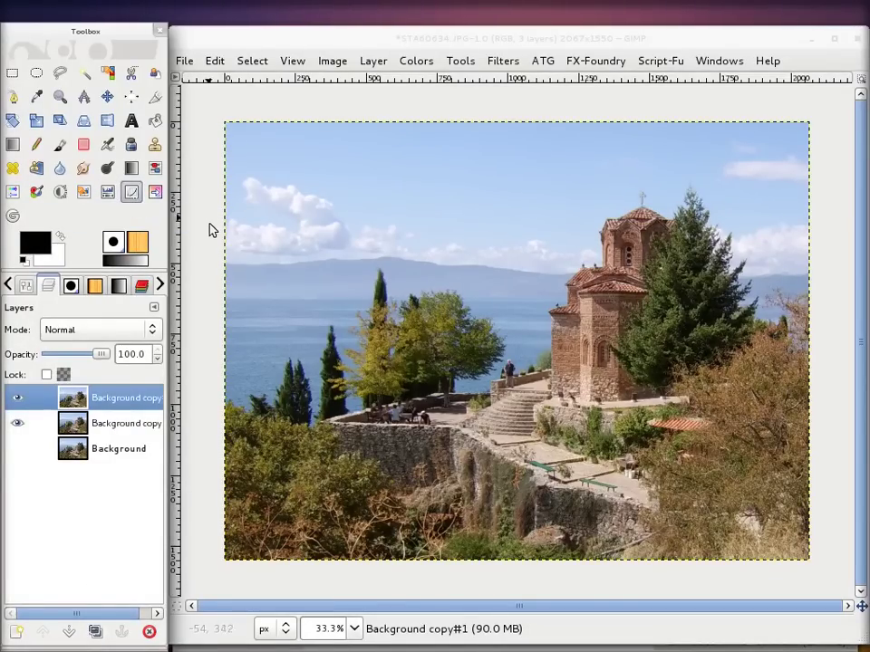
# Step: Open Curves on the top layer and pull the Value black and white endpoints slightly inward
pyautogui.click(453, 254)
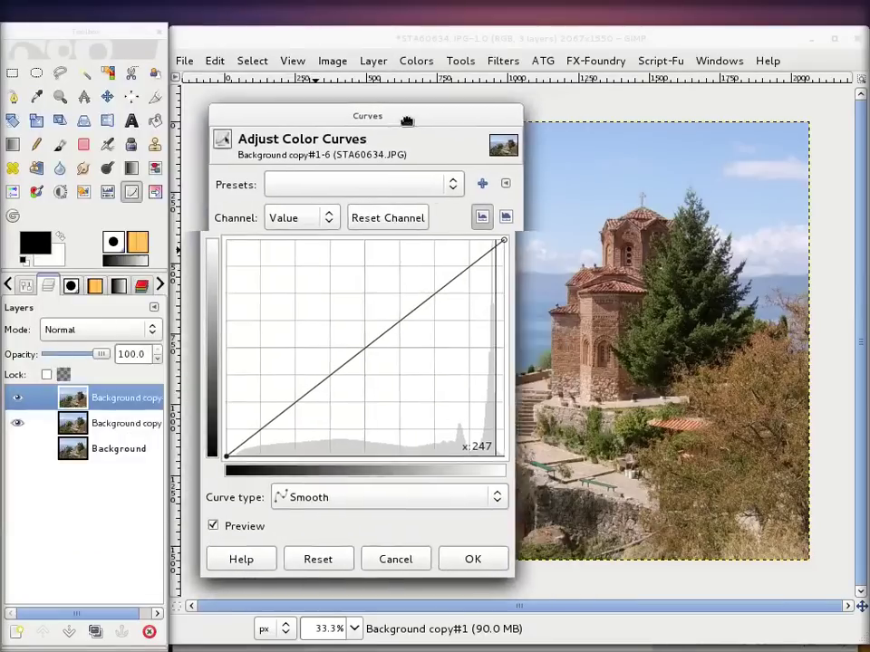
pyautogui.moveTo(213, 36); pyautogui.dragTo(265, 97)
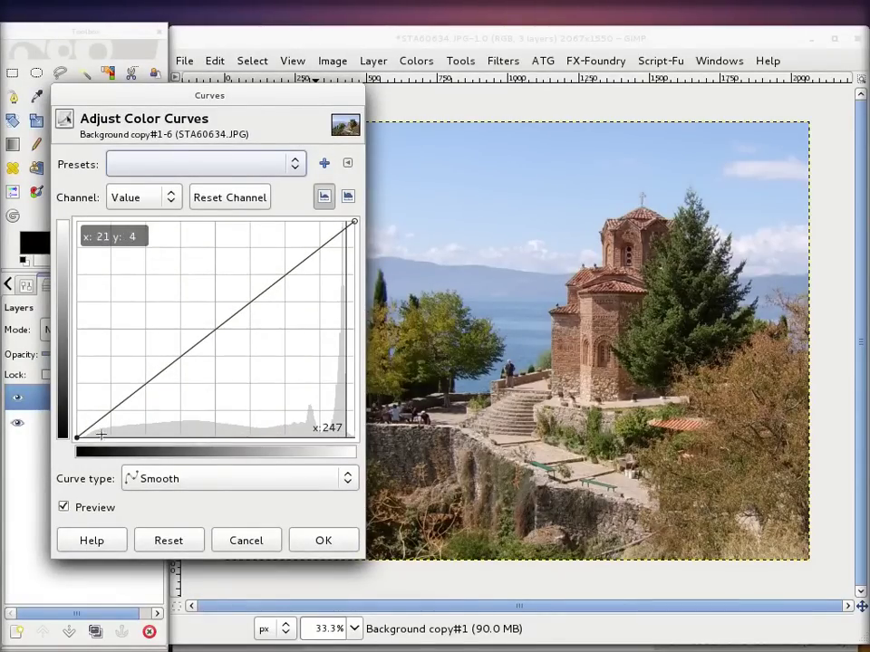
pyautogui.moveTo(78, 436); pyautogui.dragTo(85, 436)
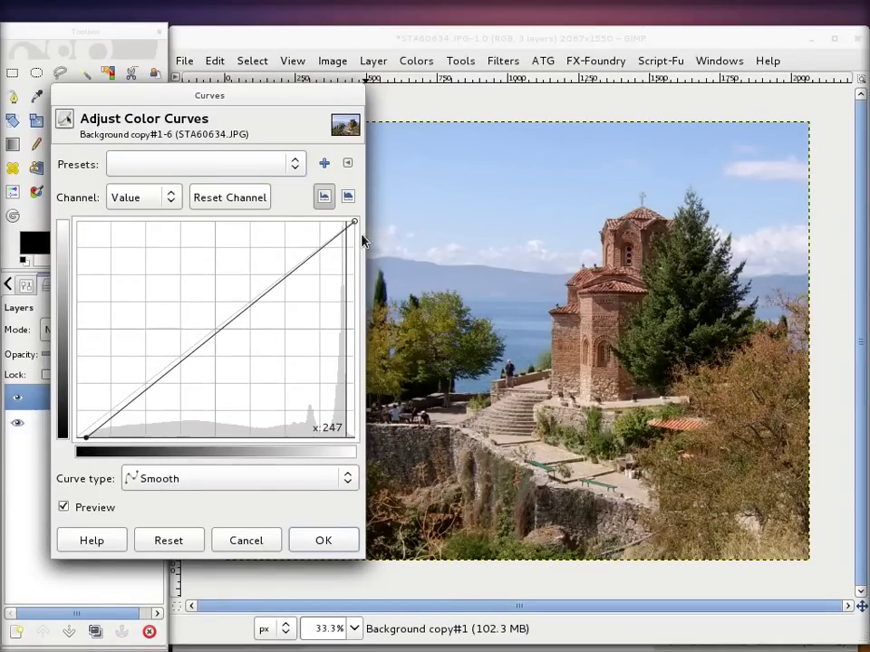
pyautogui.moveTo(353, 222); pyautogui.dragTo(351, 220)
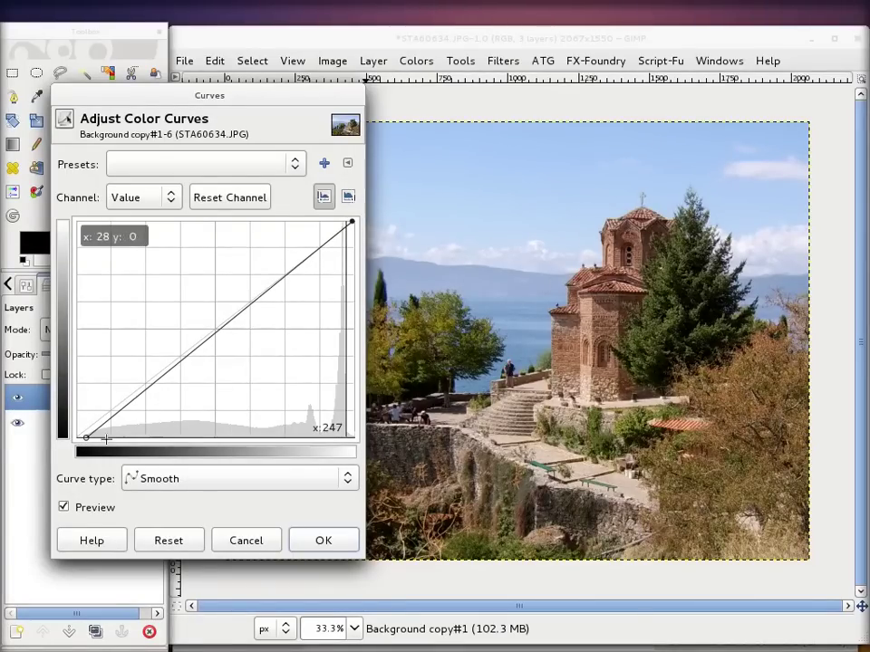
pyautogui.moveTo(80, 440)
pyautogui.mouseDown()
pyautogui.moveTo(91, 441)
pyautogui.moveTo(83, 441)
pyautogui.mouseUp()
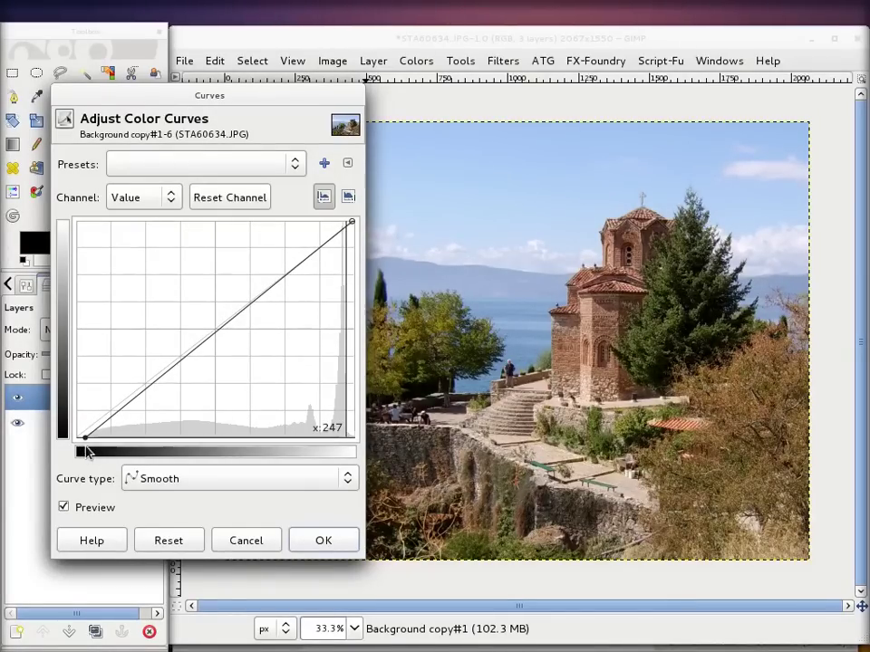
pyautogui.moveTo(84, 440)
pyautogui.mouseDown()
pyautogui.moveTo(125, 442)
pyautogui.moveTo(65, 450)
pyautogui.mouseUp()
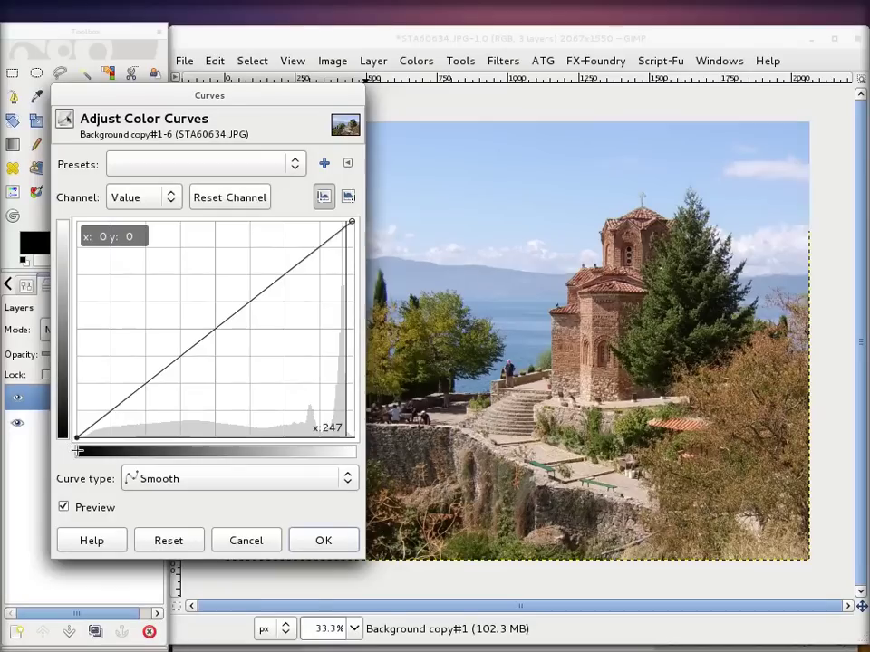
pyautogui.moveTo(65, 450); pyautogui.dragTo(81, 450)
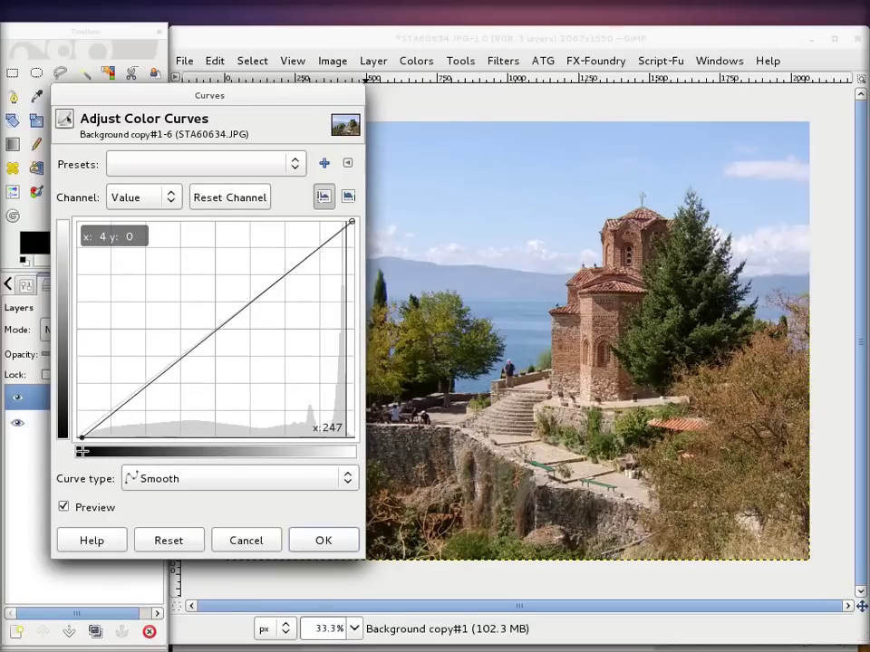
# Step: Add a lower shadow point and a raised highlight point for a gentle S-curve, and apply it
pyautogui.click(348, 222)
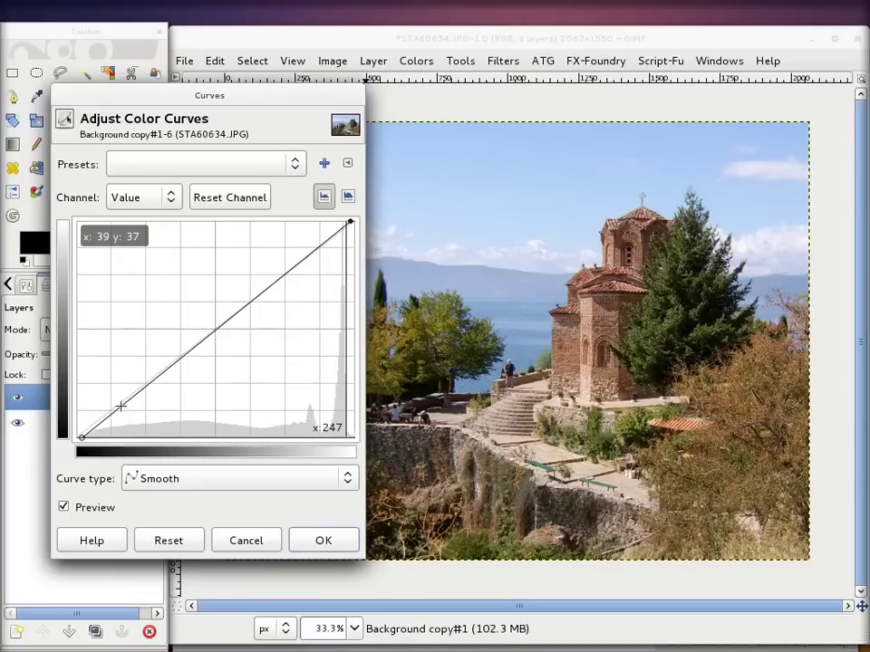
pyautogui.moveTo(122, 404); pyautogui.dragTo(137, 405)
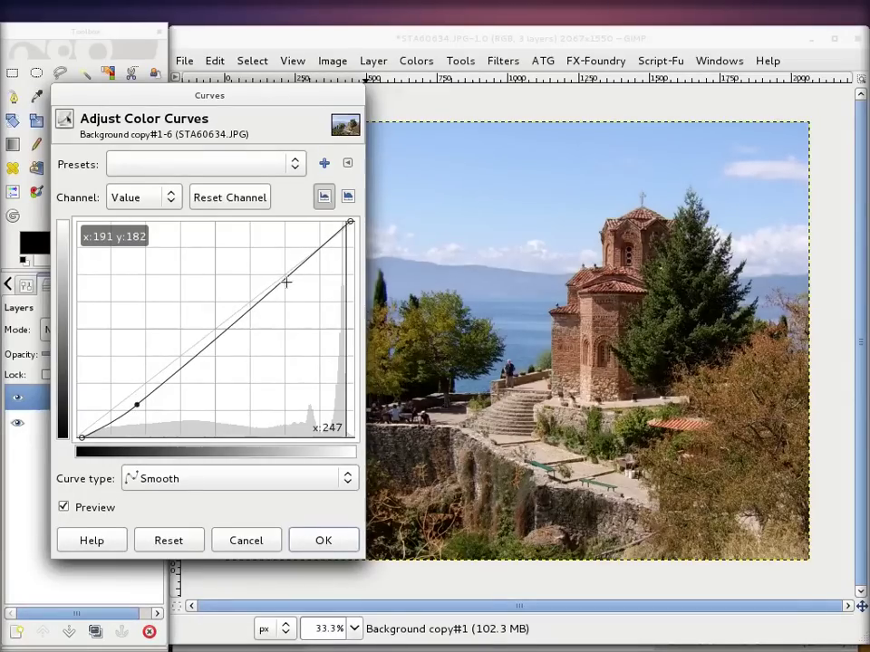
pyautogui.moveTo(293, 270); pyautogui.dragTo(293, 261)
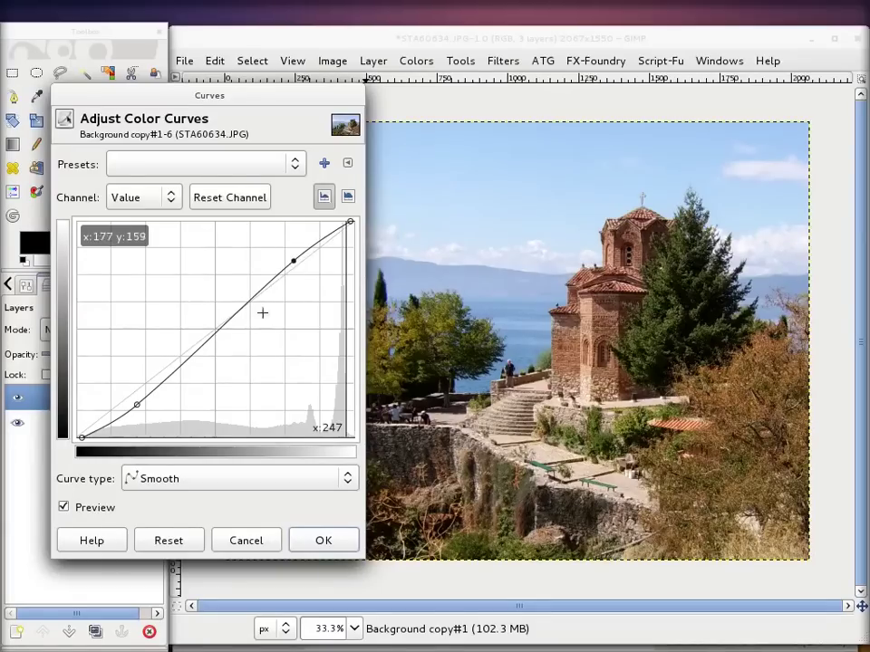
pyautogui.moveTo(136, 406); pyautogui.dragTo(133, 404)
pyautogui.moveTo(82, 436)
pyautogui.mouseDown()
pyautogui.moveTo(66, 444)
pyautogui.moveTo(81, 439)
pyautogui.mouseUp()
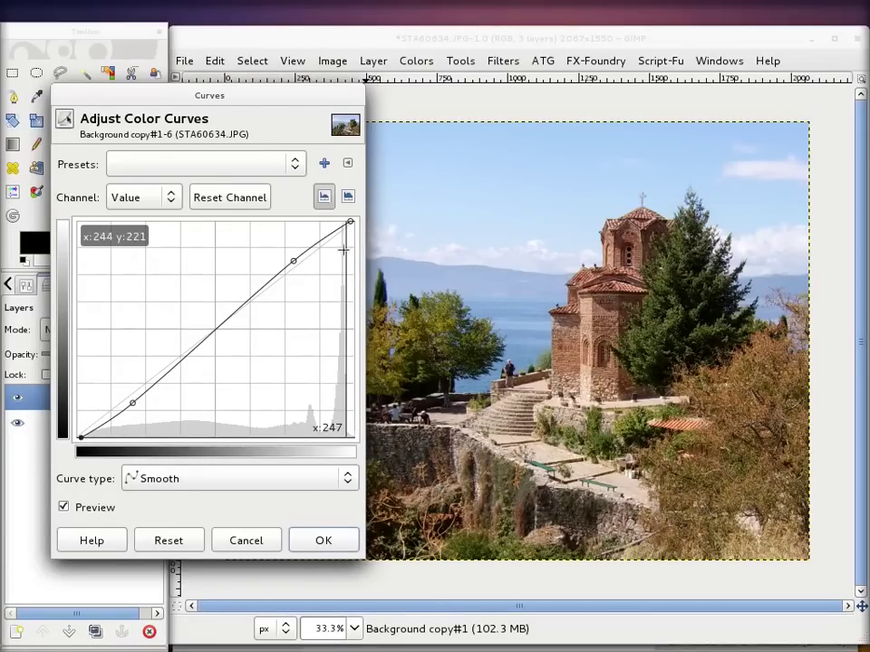
pyautogui.moveTo(356, 220); pyautogui.dragTo(355, 221)
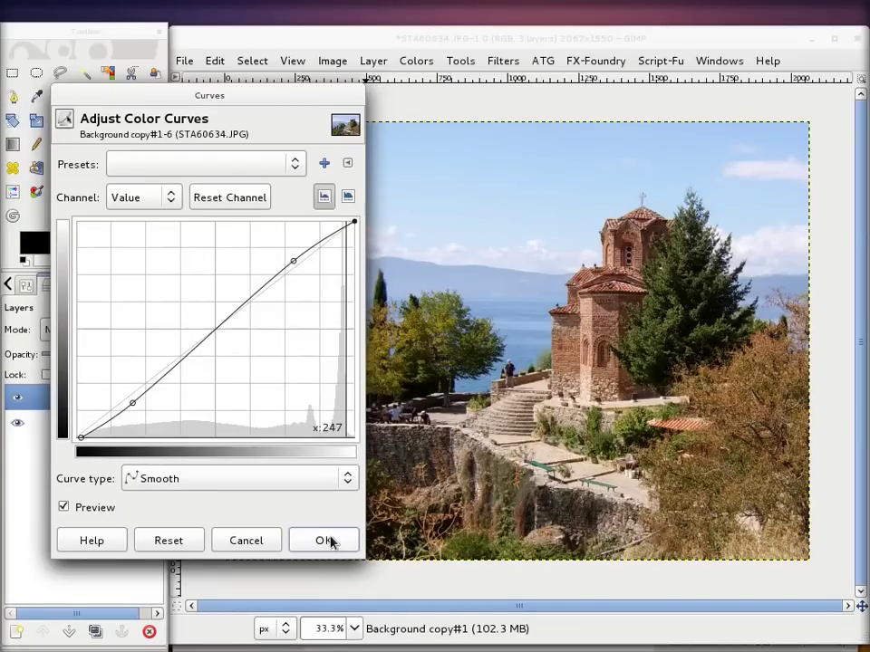
pyautogui.click(328, 541)
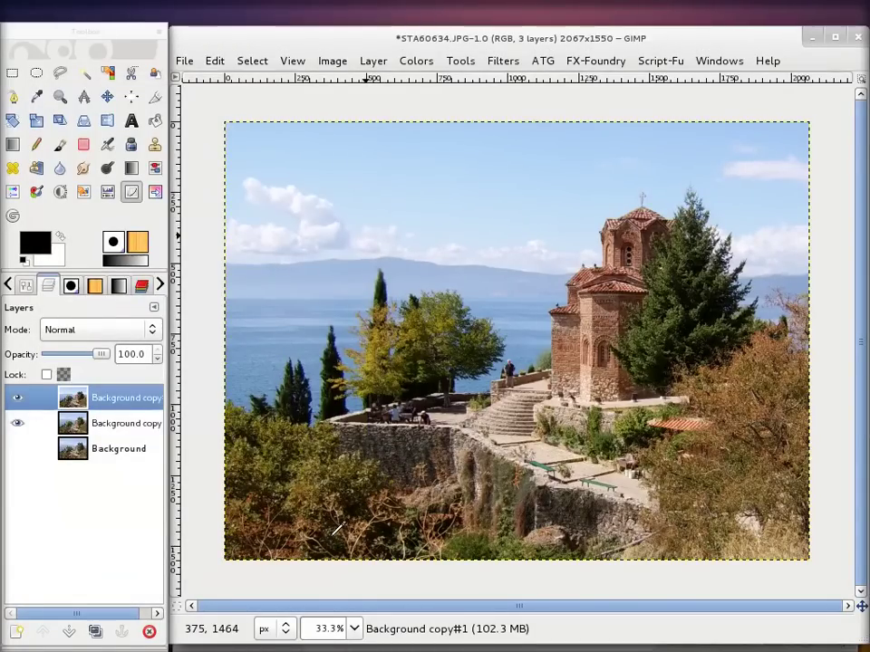
pyautogui.click(16, 400)
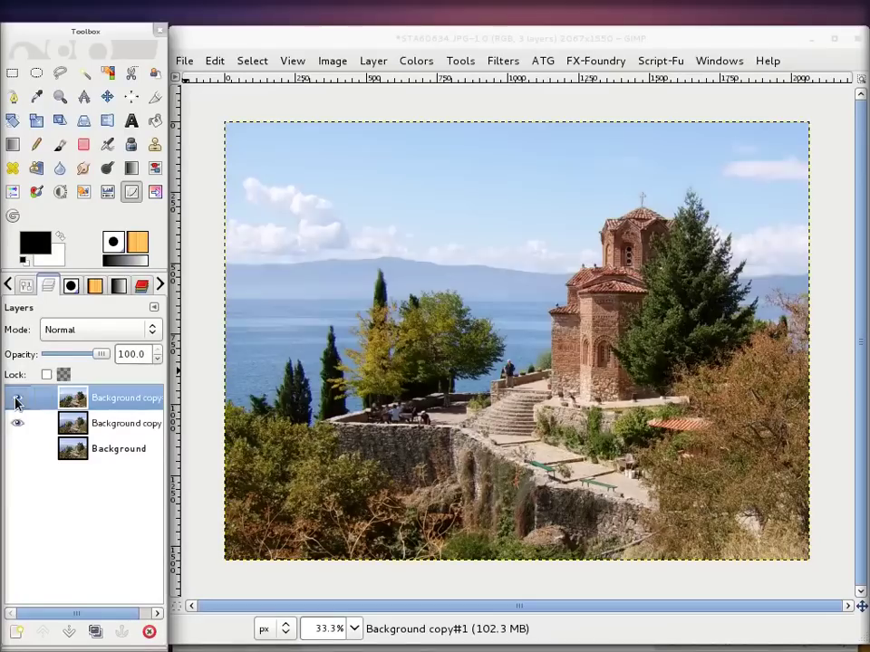
pyautogui.click(16, 401)
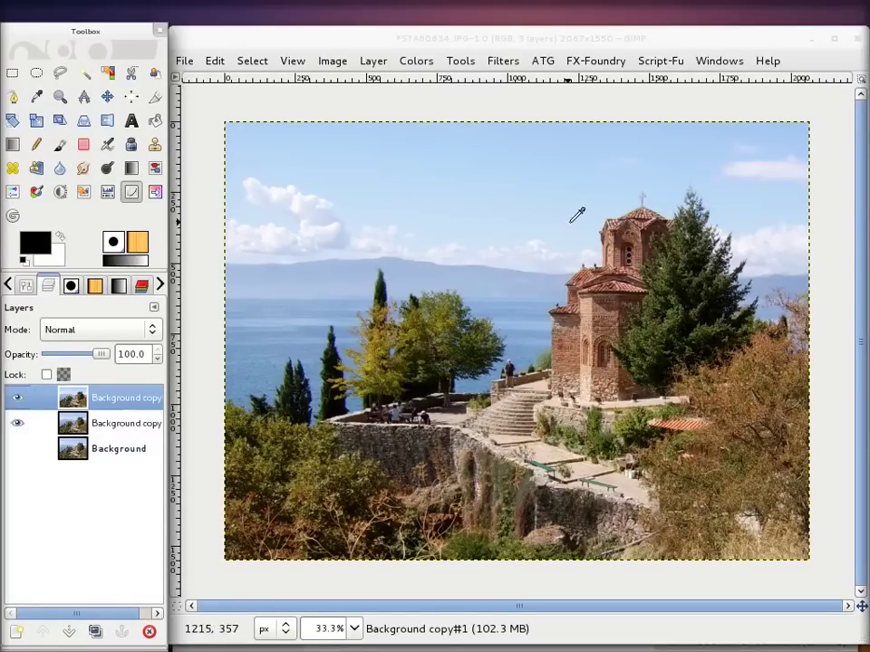
pyautogui.click(16, 398)
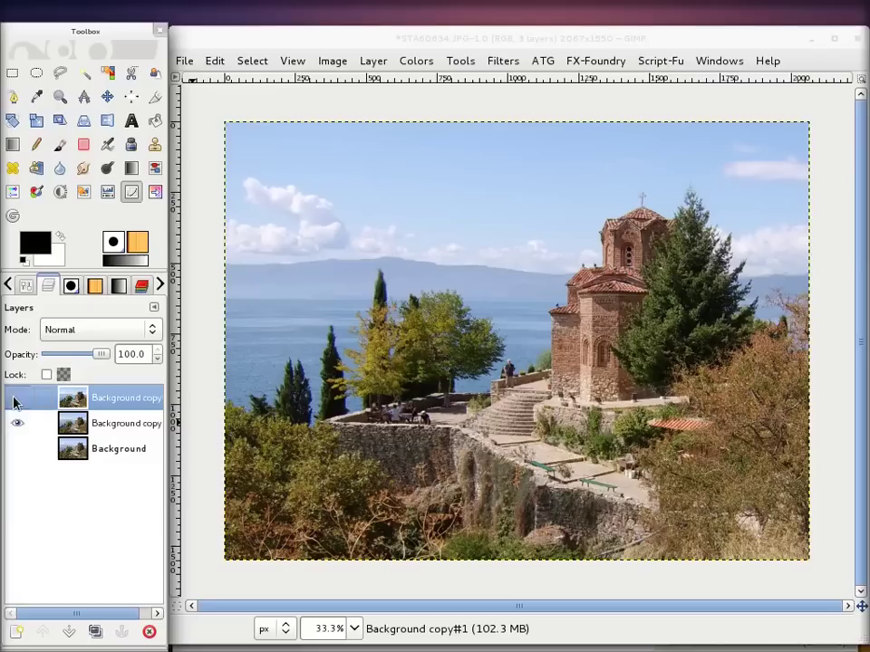
pyautogui.click(18, 399)
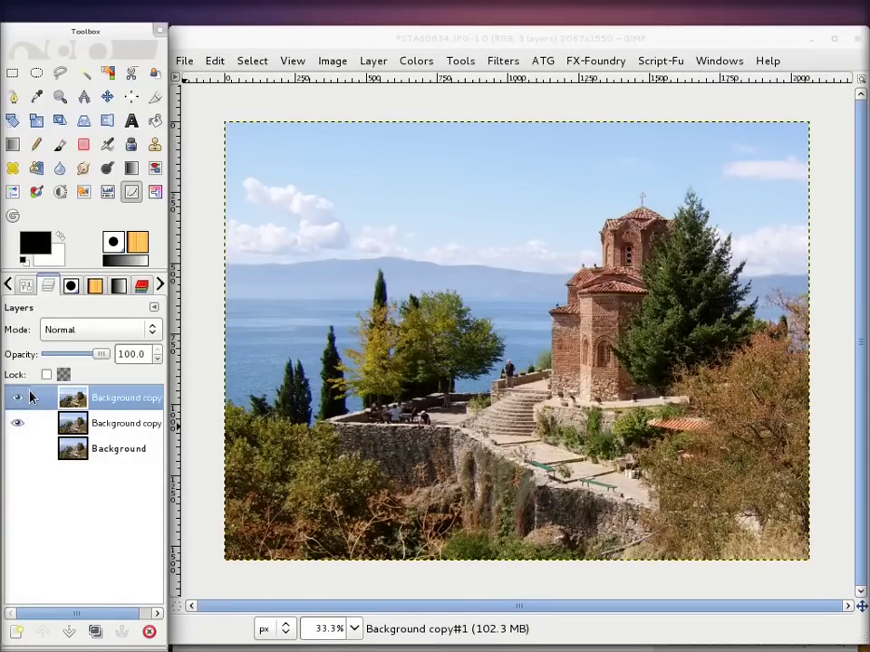
pyautogui.click(18, 399)
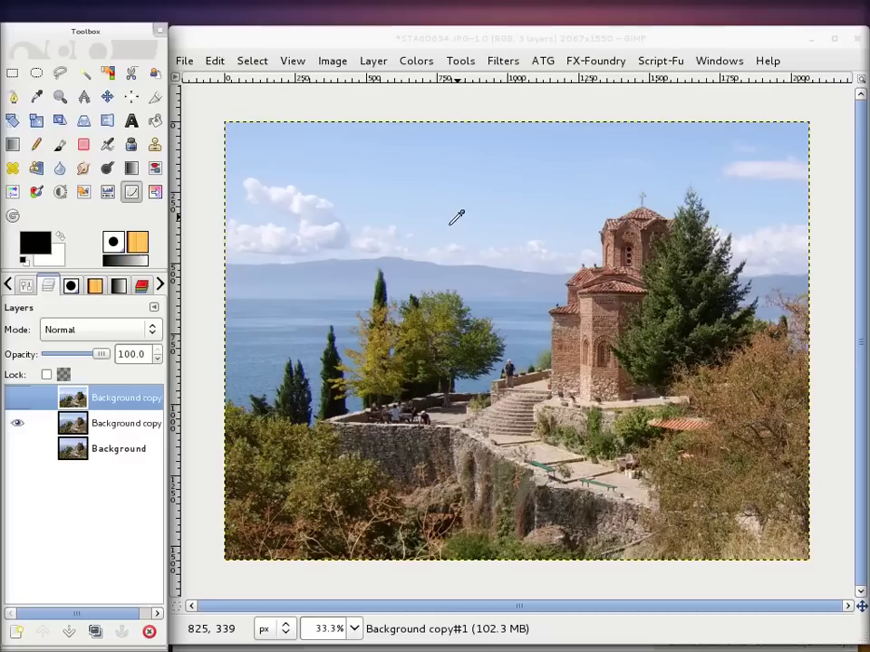
pyautogui.click(14, 400)
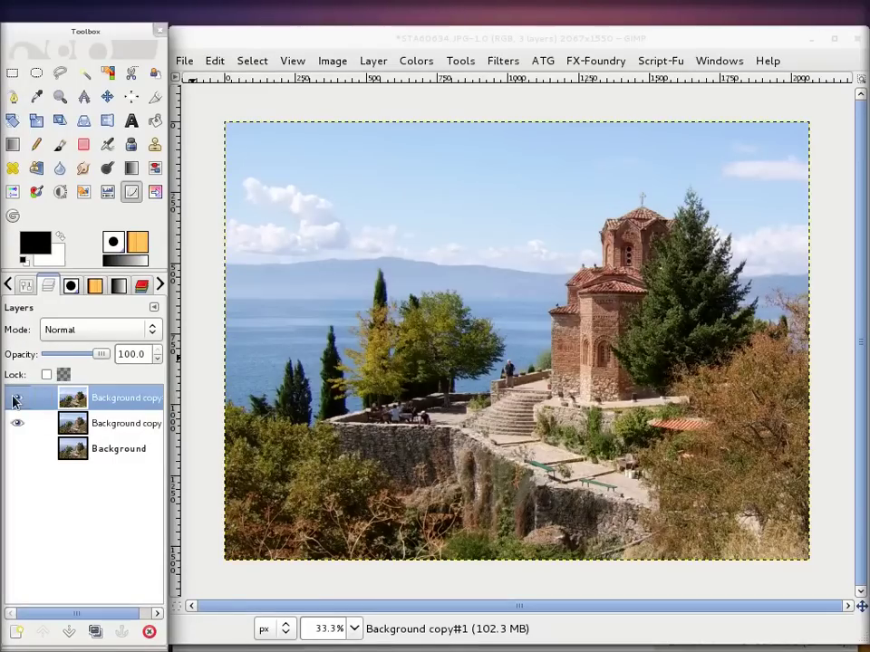
pyautogui.click(134, 194)
pyautogui.click(446, 238)
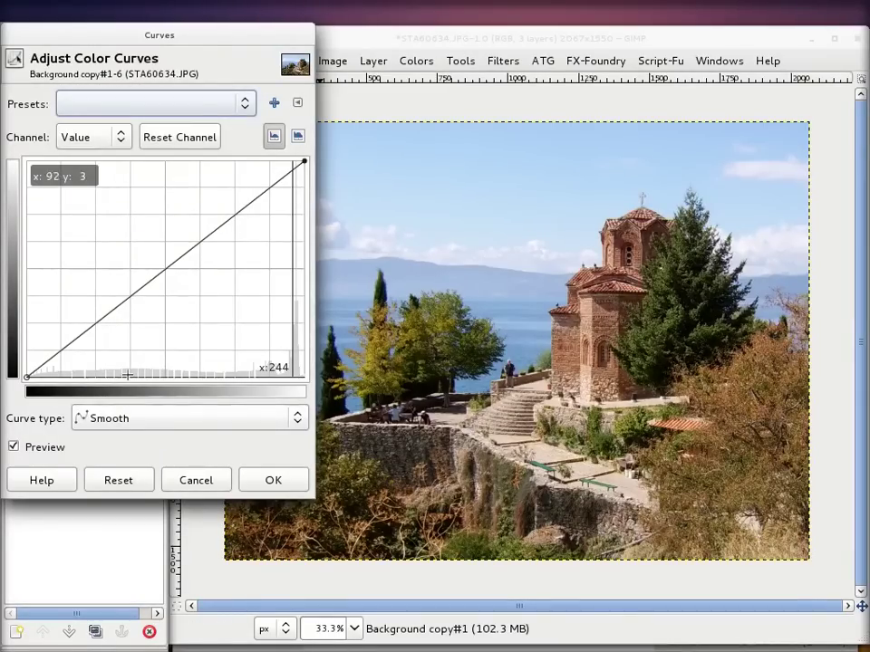
pyautogui.click(298, 136)
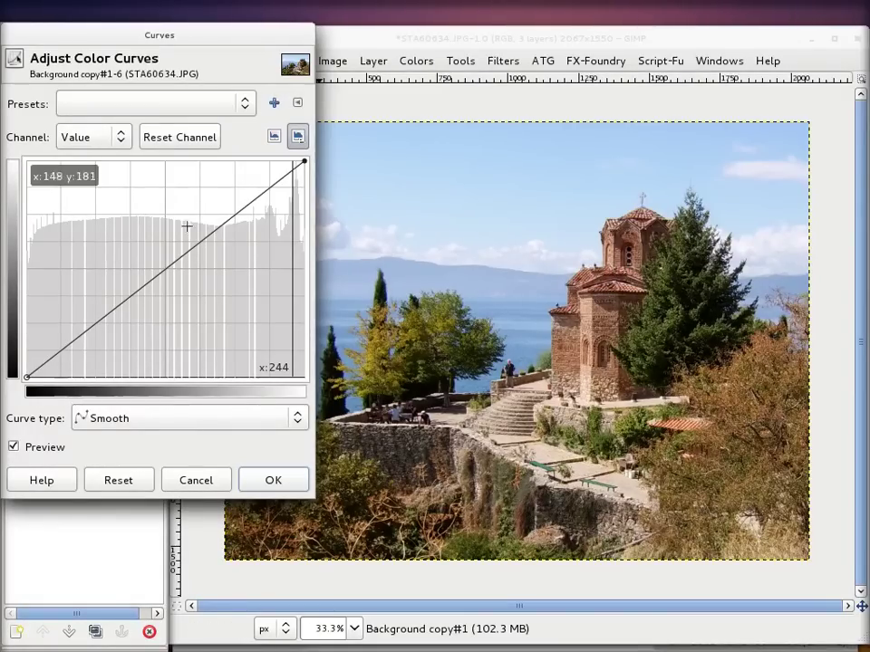
pyautogui.click(193, 485)
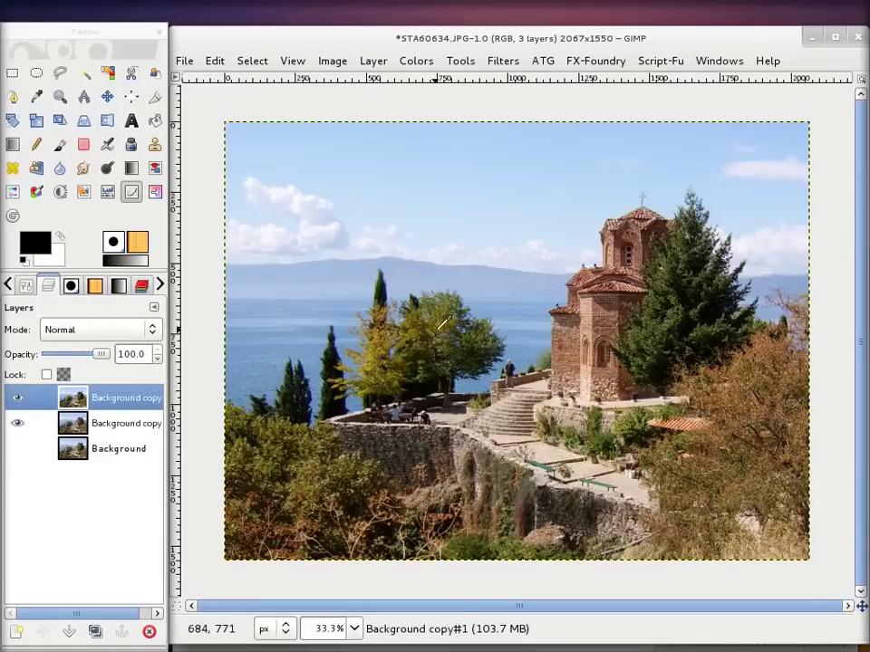
pyautogui.click(109, 403)
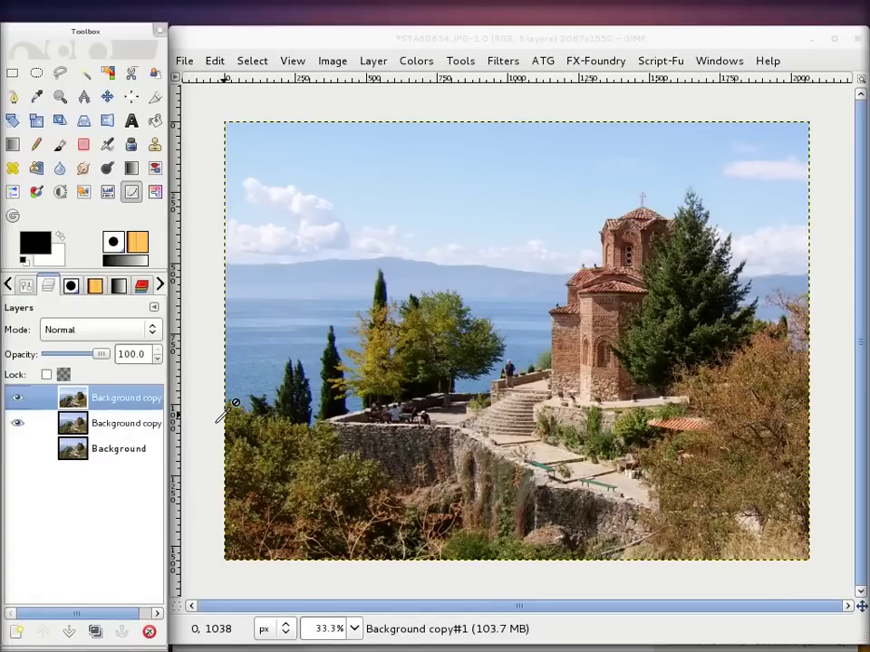
pyautogui.click(133, 194)
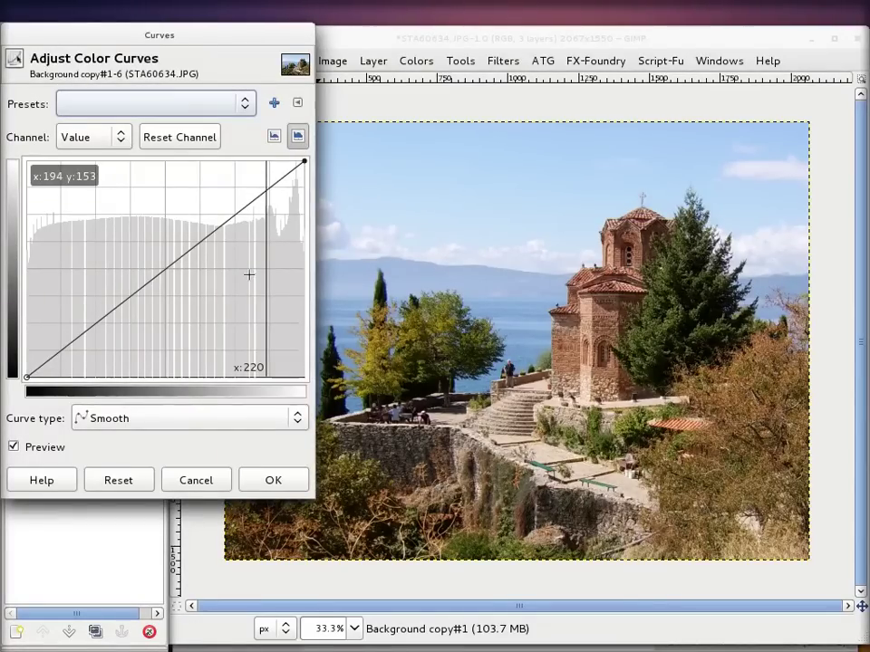
pyautogui.click(203, 485)
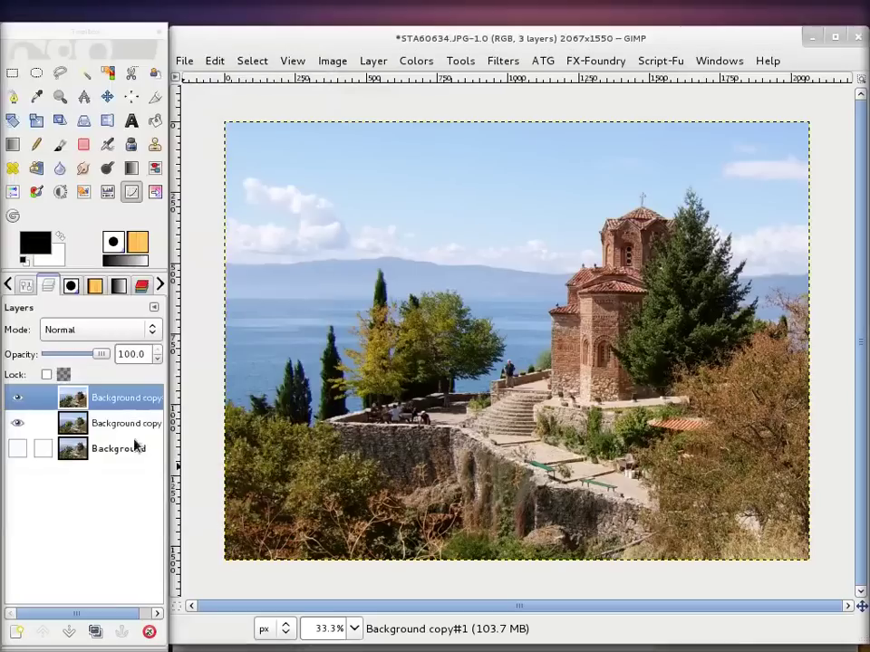
# Step: Delete the top adjusted layer and open Curves on Background copy
pyautogui.click(134, 397)
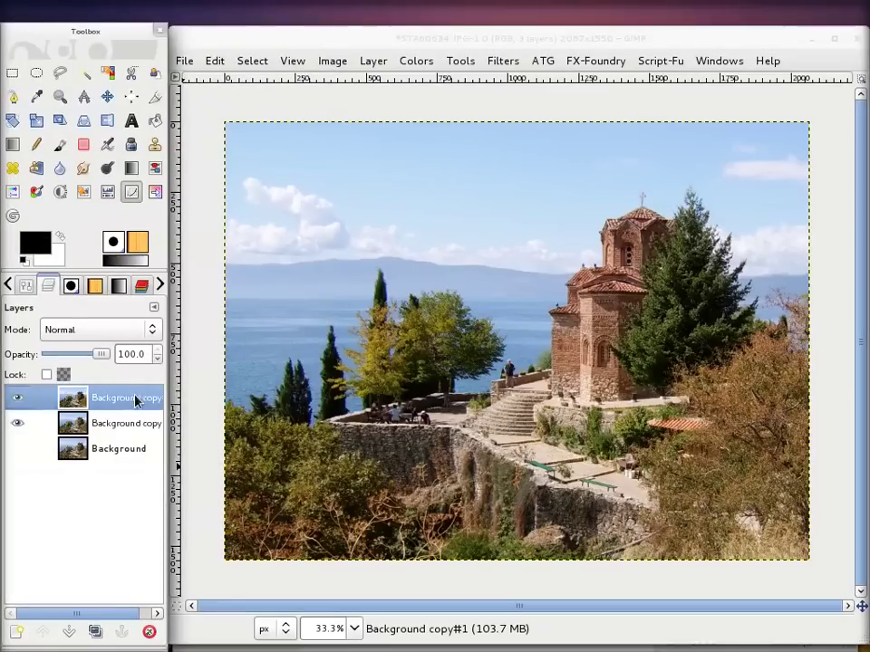
pyautogui.click(151, 631)
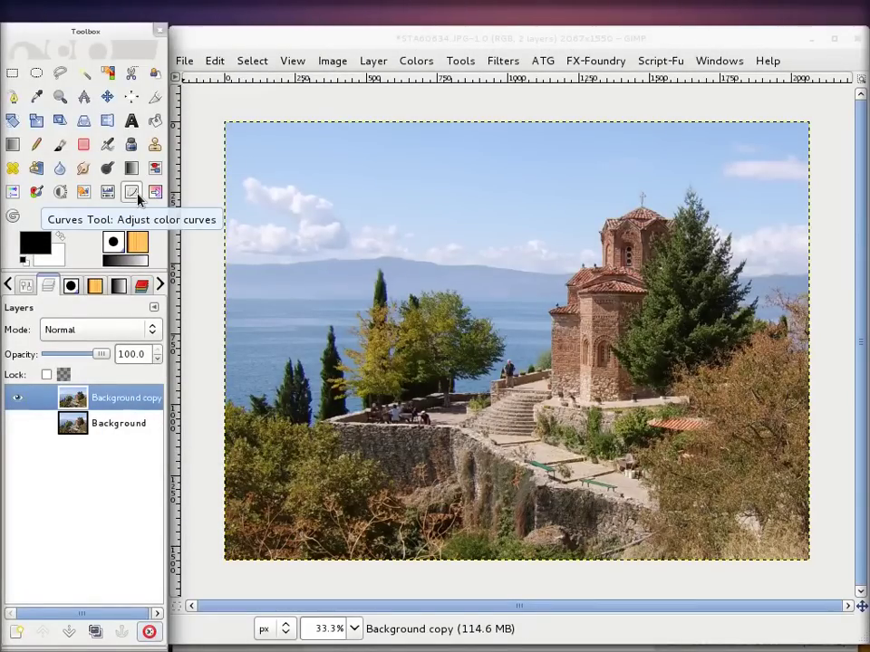
pyautogui.click(133, 193)
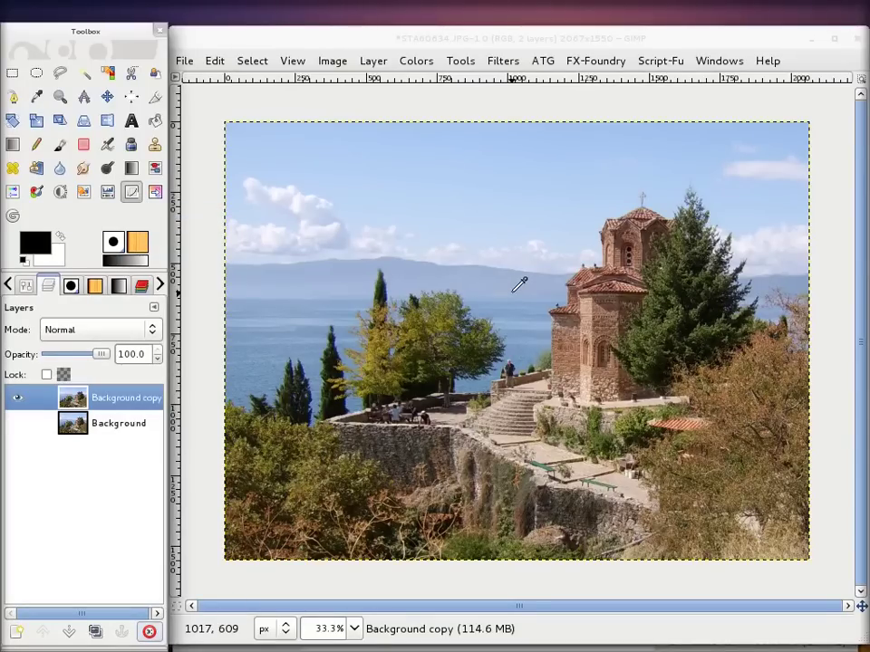
pyautogui.click(435, 248)
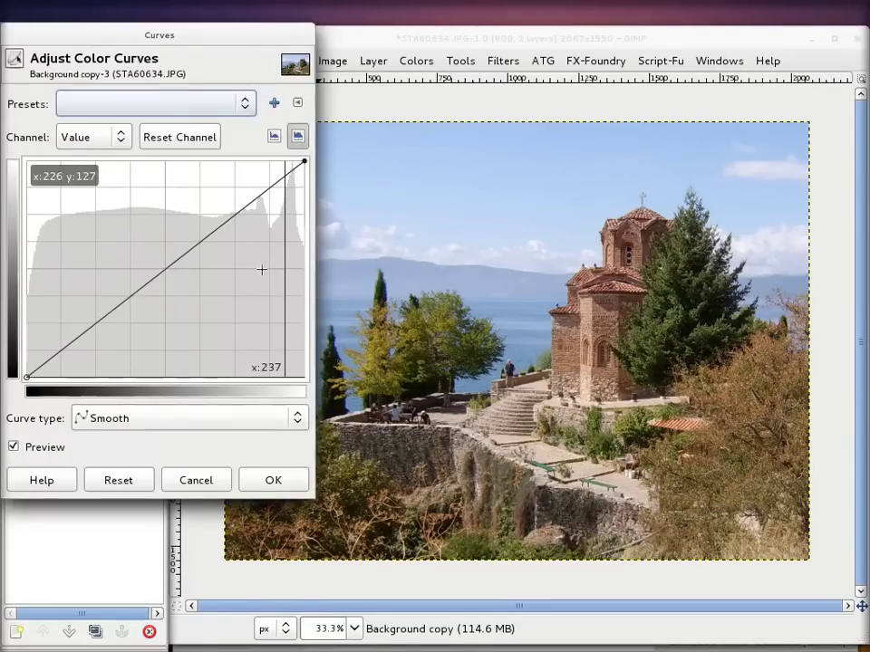
# Step: Use a linear histogram, tighten the black and white points, and add two S-curve points
pyautogui.click(272, 138)
pyautogui.moveTo(27, 377); pyautogui.dragTo(33, 377)
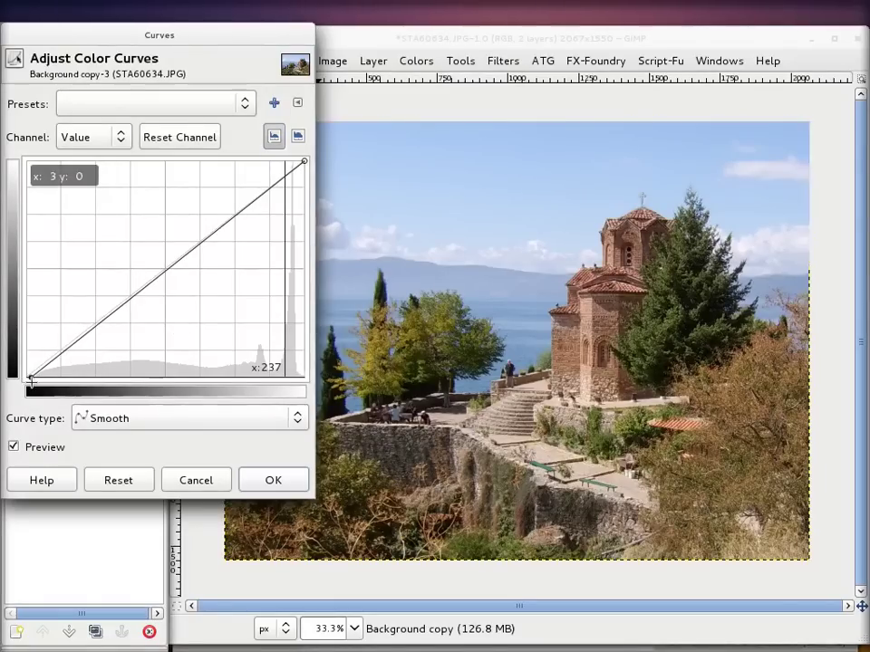
pyautogui.moveTo(304, 162); pyautogui.dragTo(301, 161)
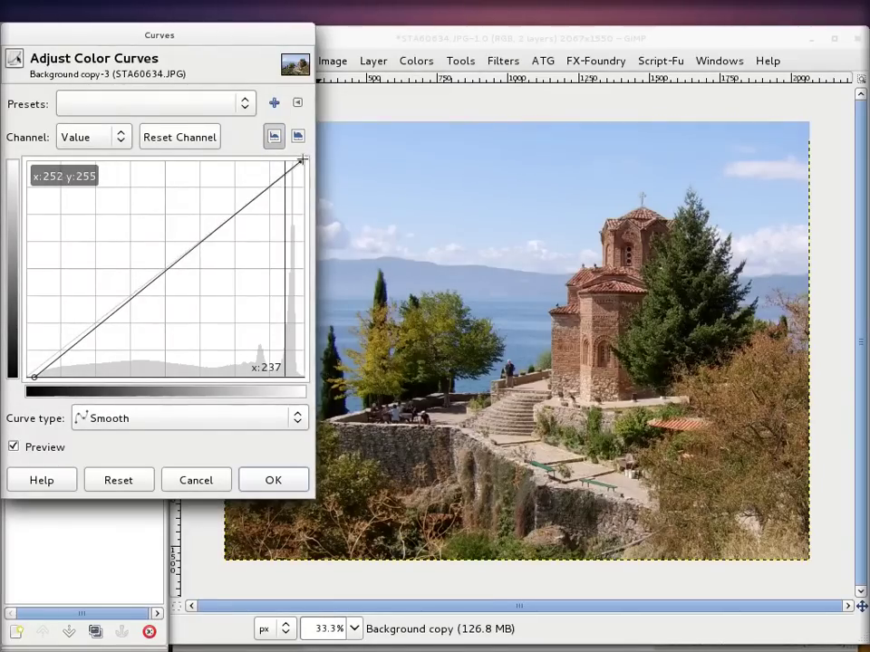
pyautogui.click(78, 349)
pyautogui.moveTo(236, 213); pyautogui.dragTo(232, 208)
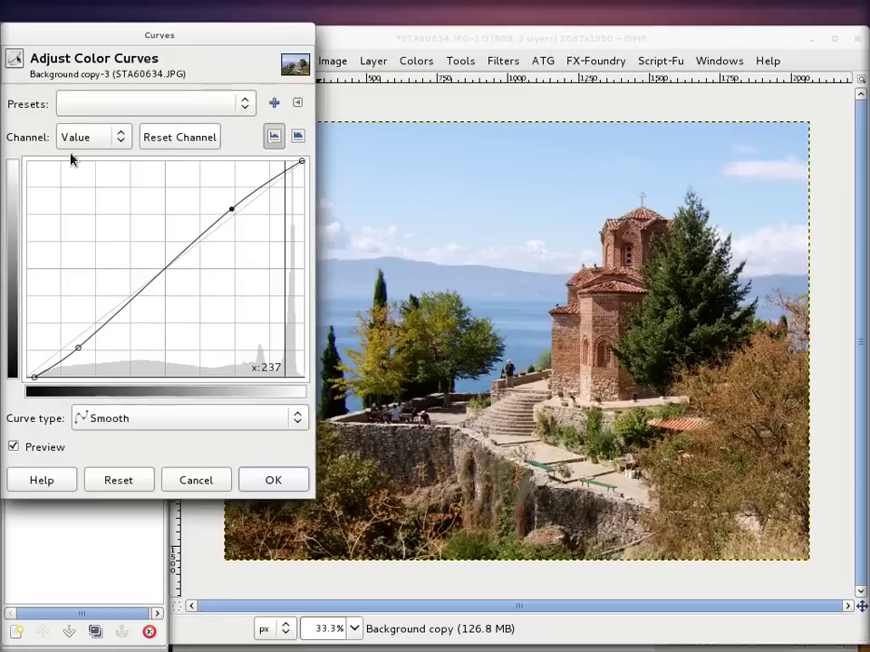
pyautogui.click(110, 142)
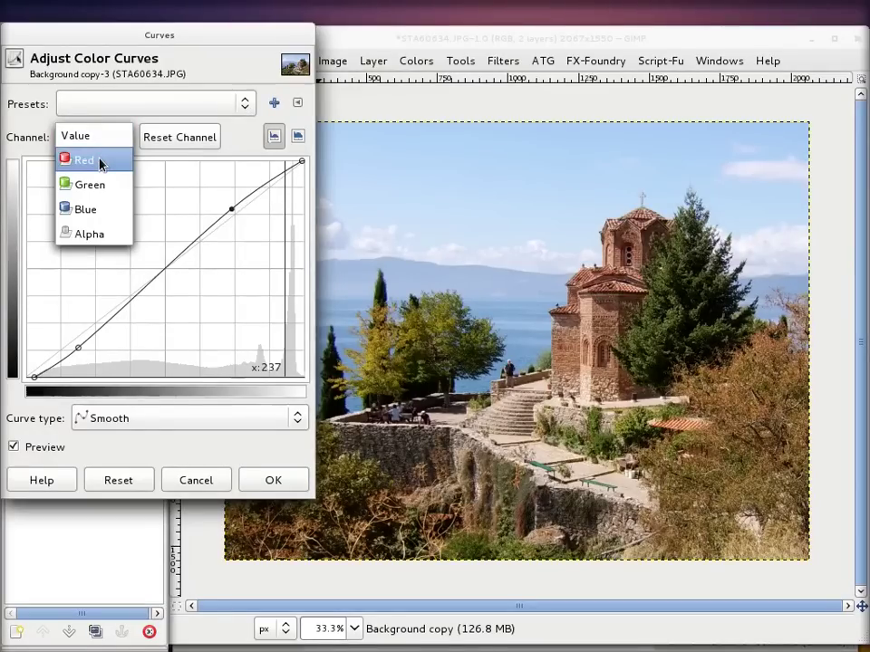
# Step: Switch the curve to the Red channel and add two points lifting the red curve
pyautogui.click(97, 143)
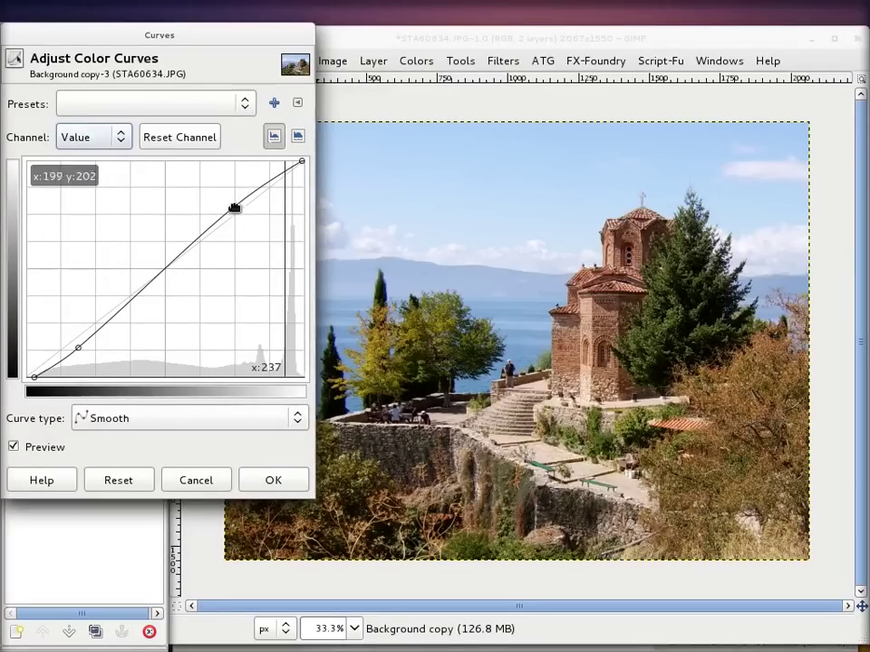
pyautogui.click(95, 137)
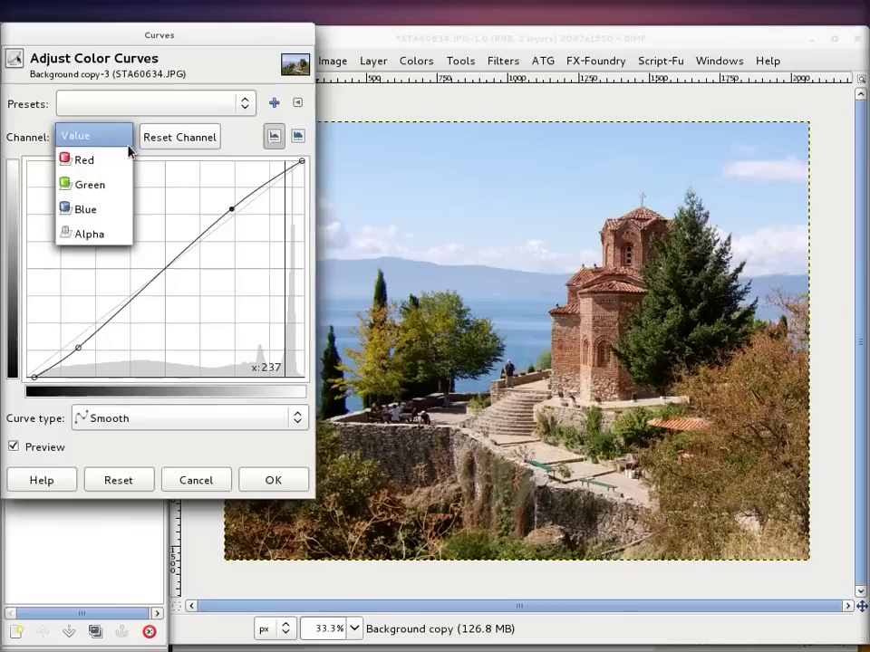
pyautogui.click(93, 159)
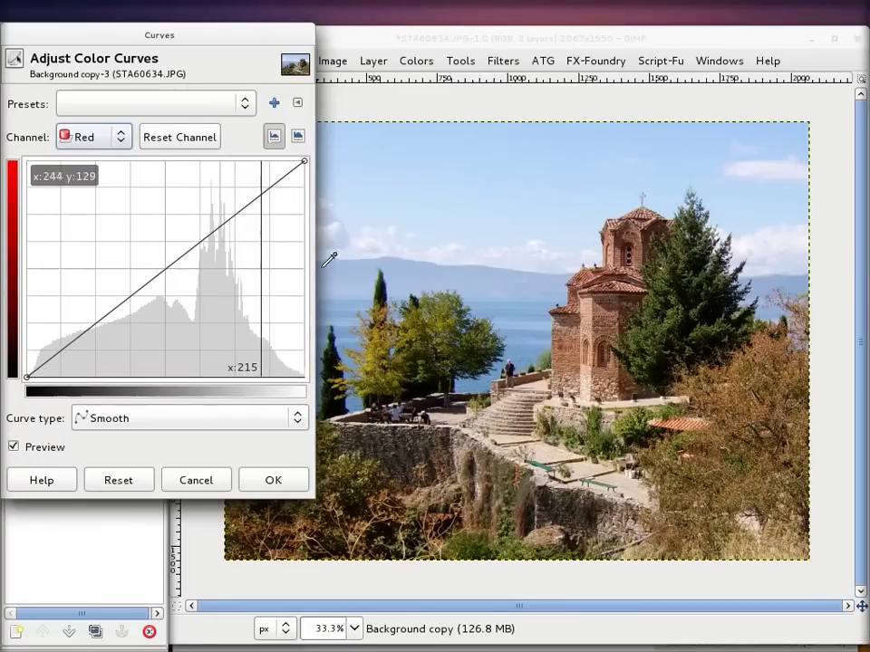
pyautogui.moveTo(263, 204); pyautogui.dragTo(255, 183)
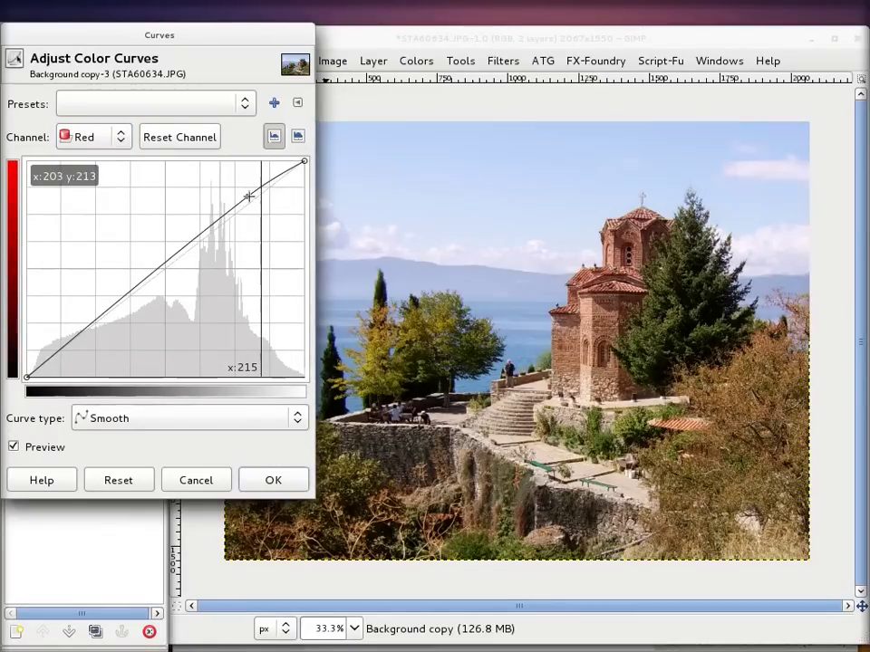
pyautogui.moveTo(214, 219); pyautogui.dragTo(234, 214)
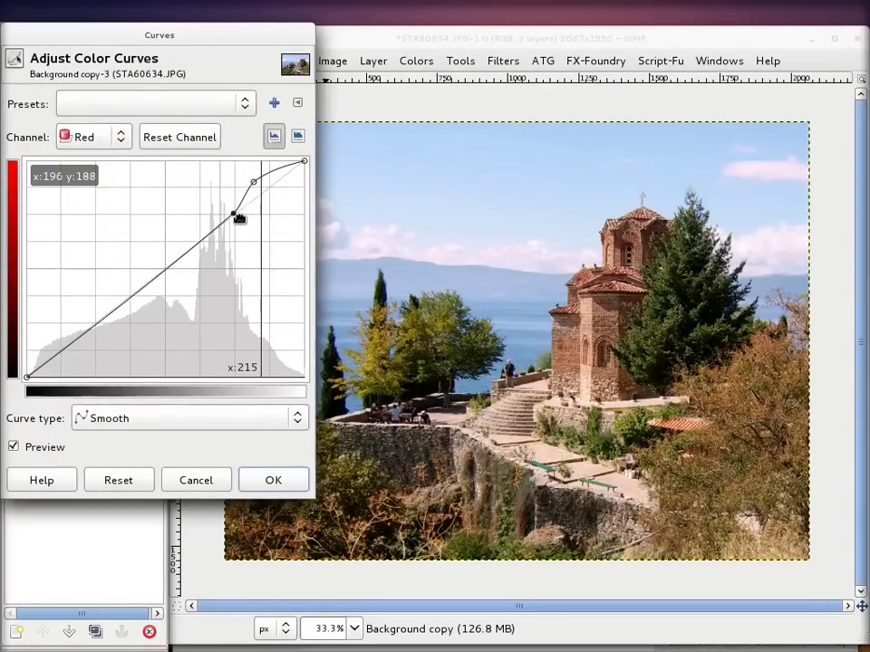
pyautogui.moveTo(233, 216); pyautogui.dragTo(241, 208)
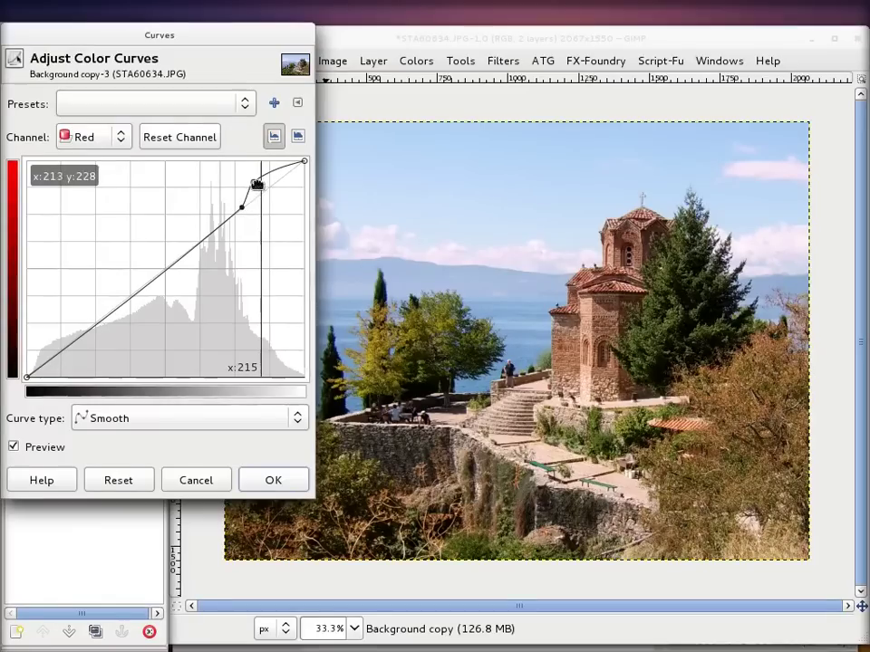
pyautogui.moveTo(258, 177); pyautogui.dragTo(273, 203)
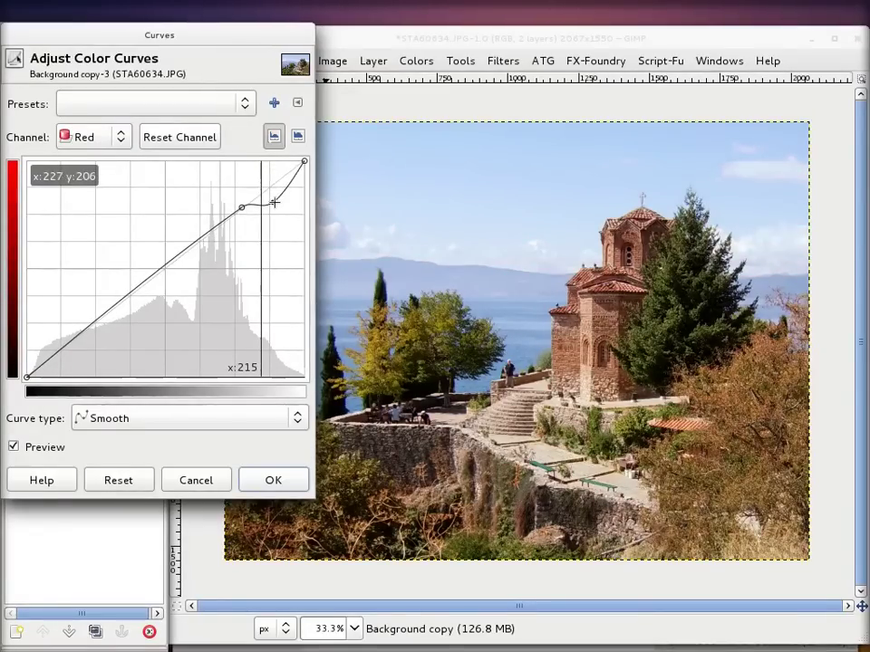
pyautogui.moveTo(274, 203); pyautogui.dragTo(258, 178)
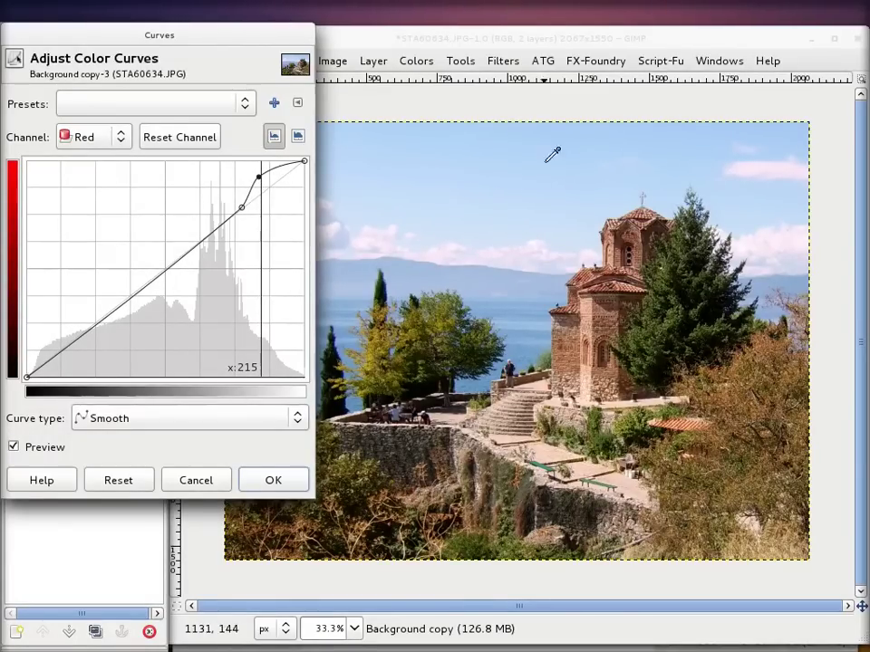
# Step: Sample photo tones, adjust a red mid-tone point near 141, then reset all curve edits
pyautogui.moveTo(555, 181)
pyautogui.mouseDown()
pyautogui.moveTo(424, 191)
pyautogui.moveTo(642, 331)
pyautogui.moveTo(590, 308)
pyautogui.mouseUp()
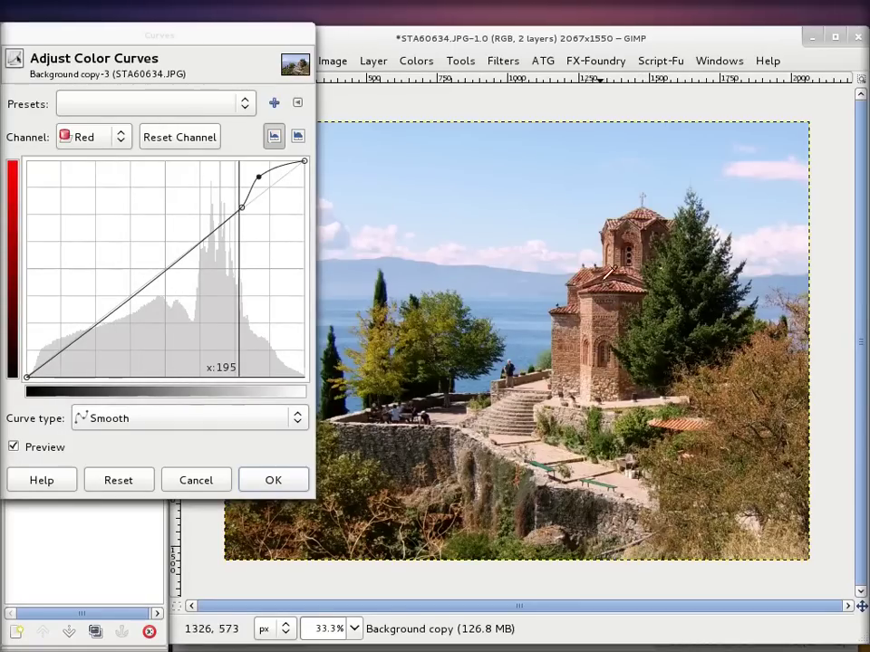
pyautogui.moveTo(617, 282); pyautogui.dragTo(611, 285)
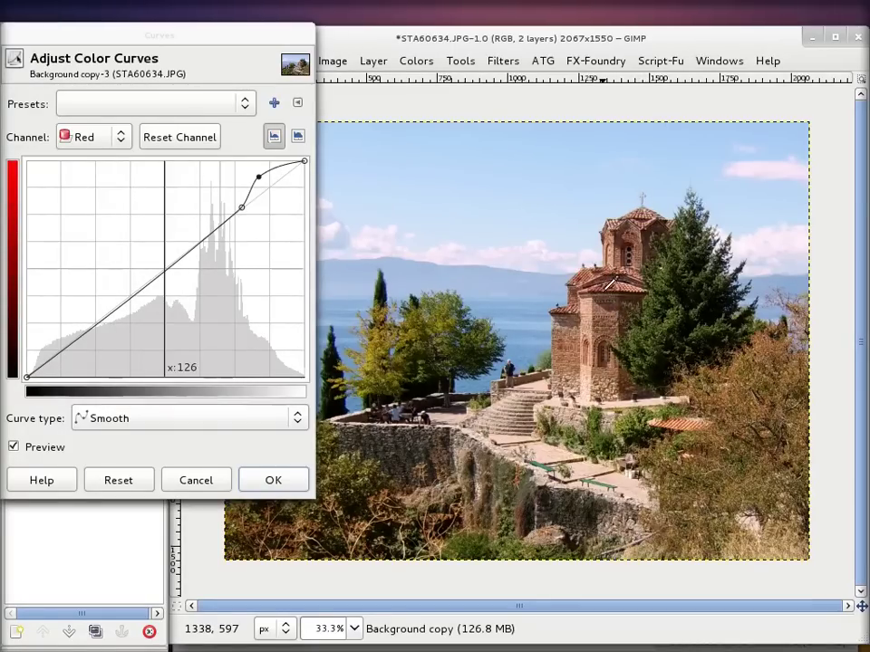
pyautogui.click(612, 283)
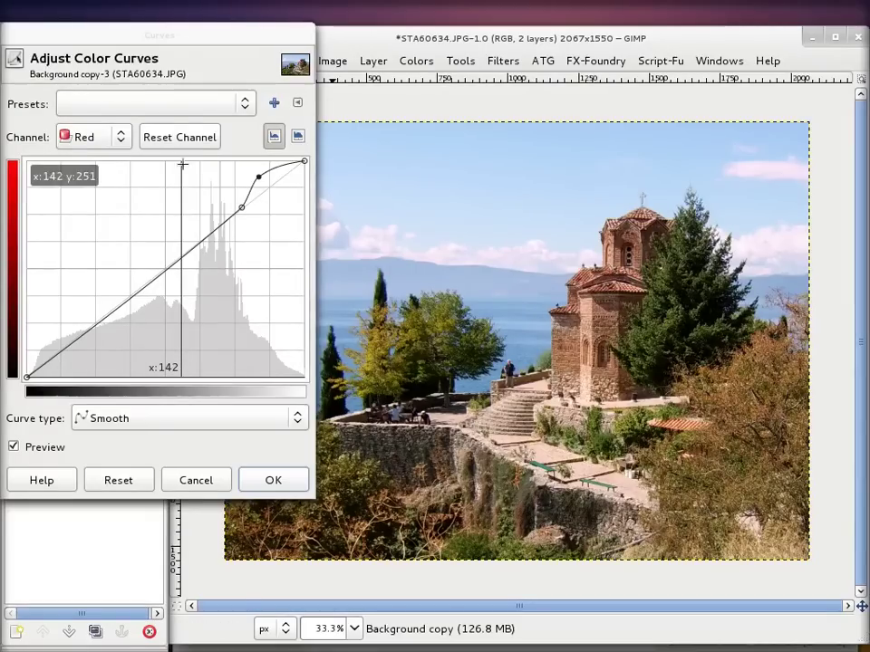
pyautogui.moveTo(180, 261)
pyautogui.mouseDown()
pyautogui.moveTo(179, 247)
pyautogui.moveTo(164, 269)
pyautogui.moveTo(192, 246)
pyautogui.mouseUp()
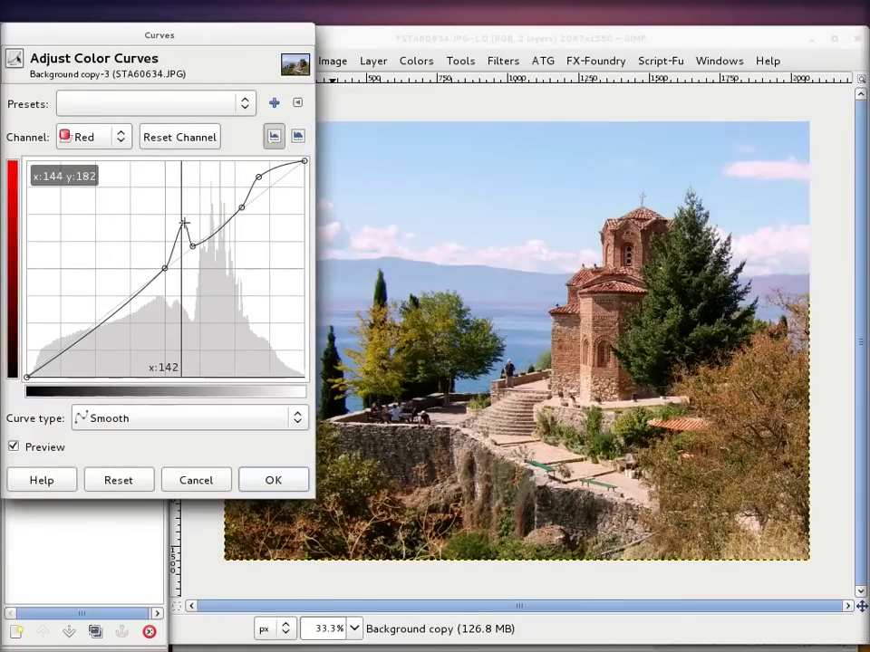
pyautogui.moveTo(183, 221); pyautogui.dragTo(190, 254)
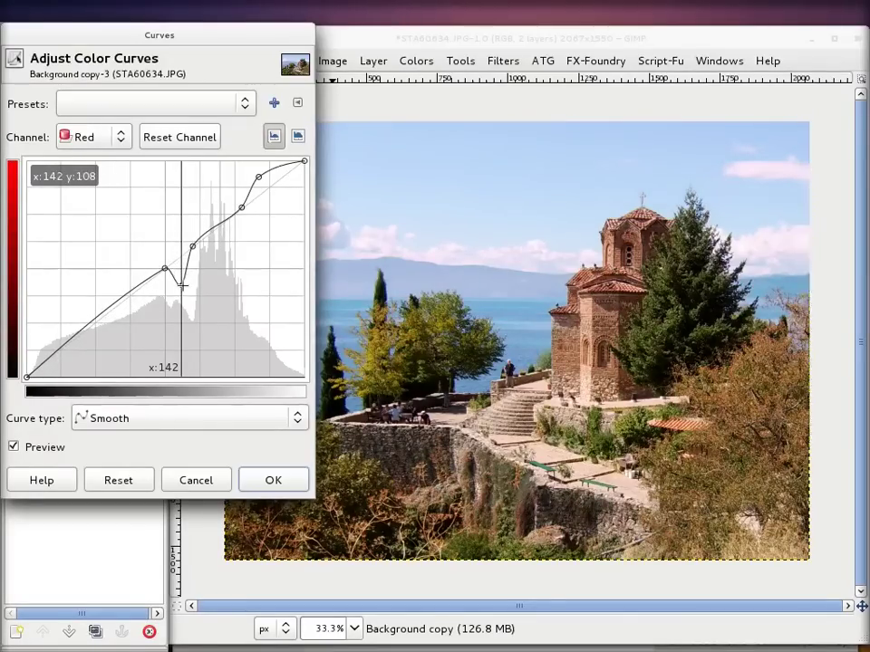
pyautogui.moveTo(182, 269)
pyautogui.mouseDown()
pyautogui.moveTo(187, 190)
pyautogui.moveTo(179, 297)
pyautogui.moveTo(192, 250)
pyautogui.moveTo(186, 236)
pyautogui.moveTo(178, 254)
pyautogui.moveTo(183, 207)
pyautogui.moveTo(182, 255)
pyautogui.mouseUp()
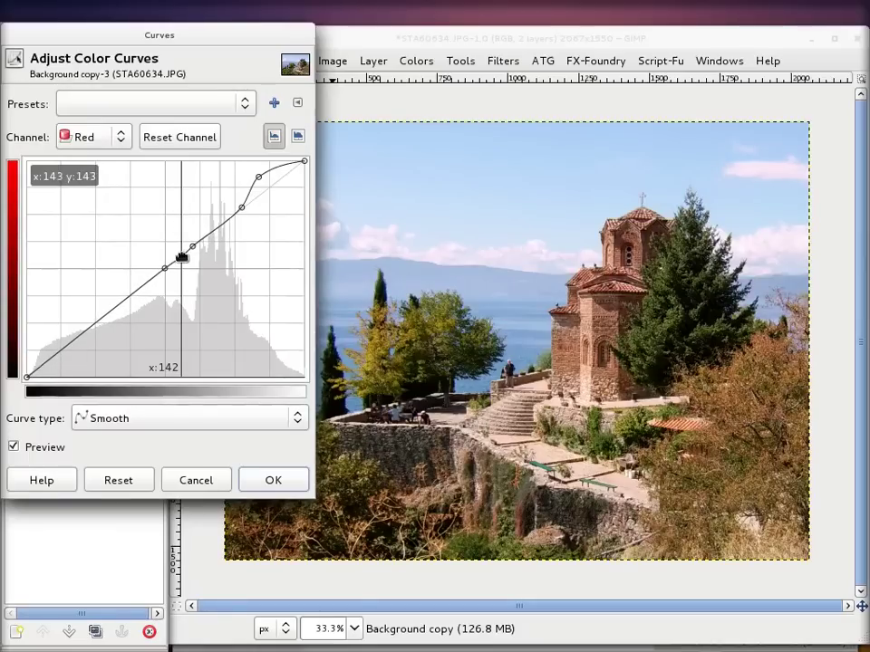
pyautogui.click(122, 134)
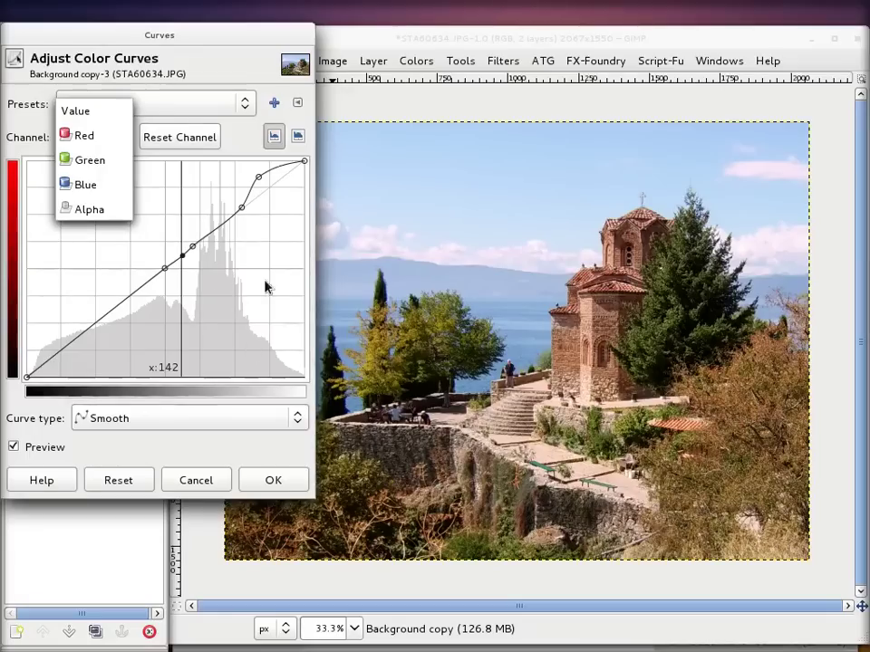
pyautogui.click(166, 136)
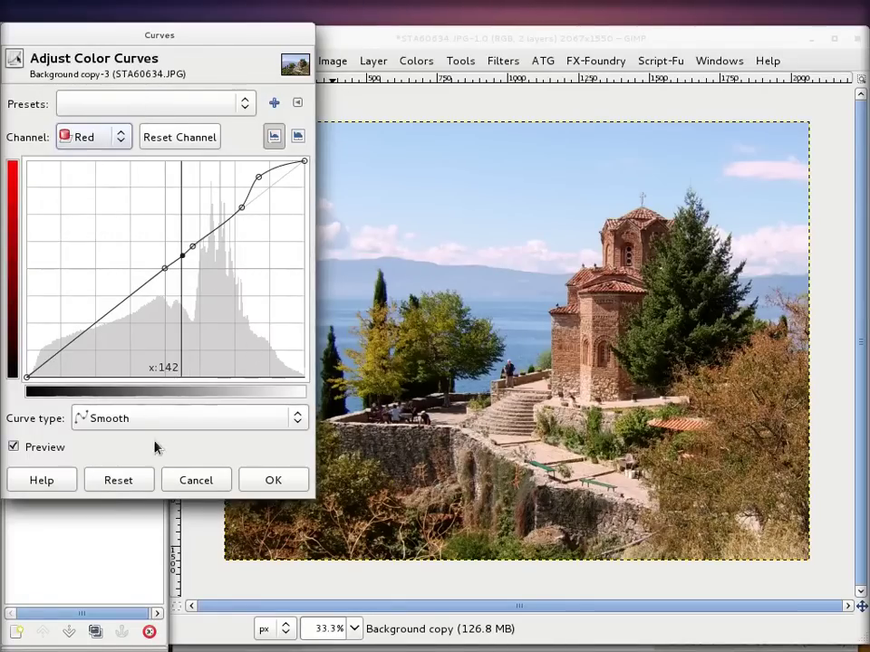
pyautogui.click(113, 487)
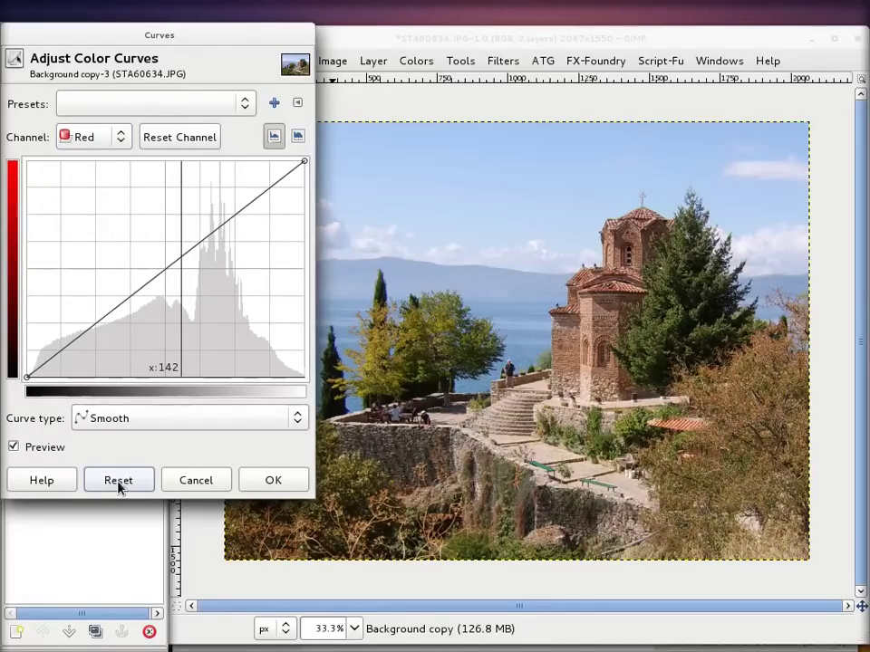
# Step: On the Value channel, set black point 6 and white point 252, then add shadow and highlight S-curve points
pyautogui.click(126, 136)
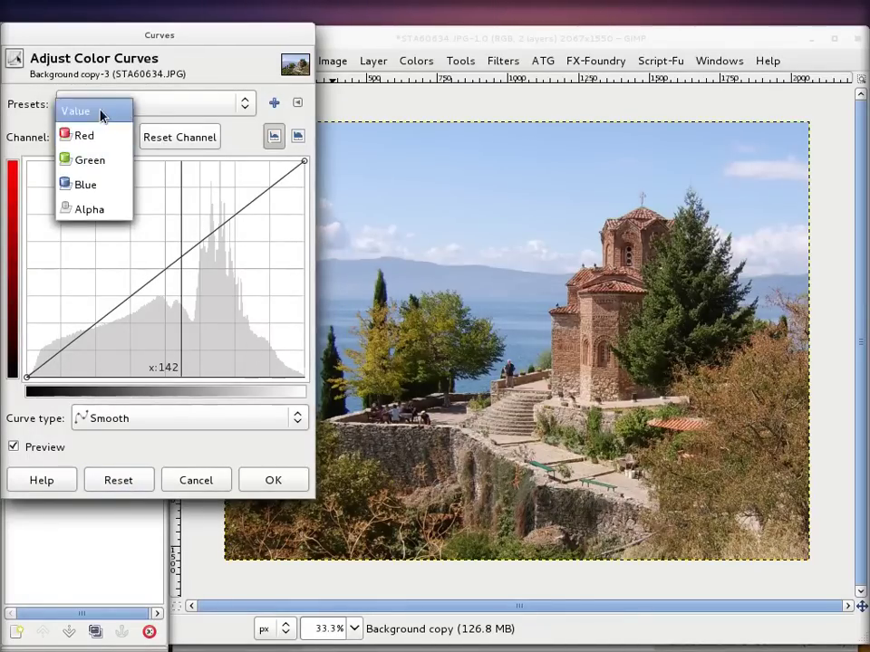
pyautogui.click(101, 112)
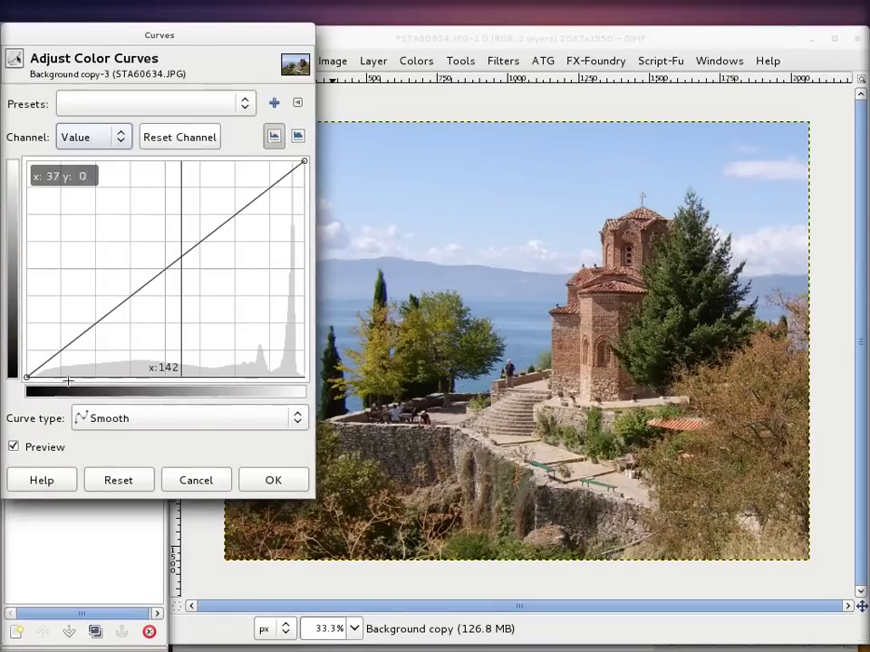
pyautogui.moveTo(26, 376); pyautogui.dragTo(32, 377)
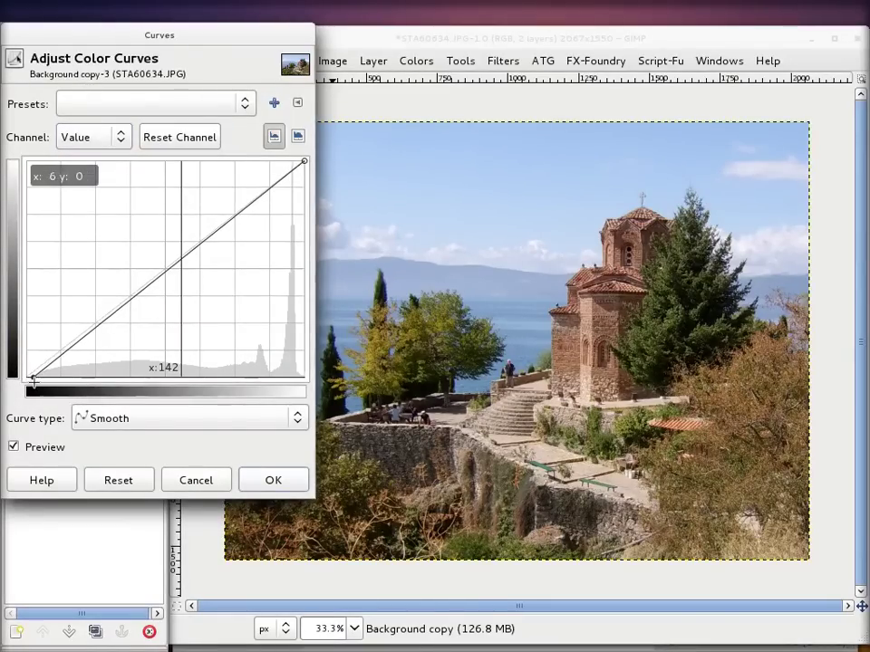
pyautogui.moveTo(305, 161); pyautogui.dragTo(301, 162)
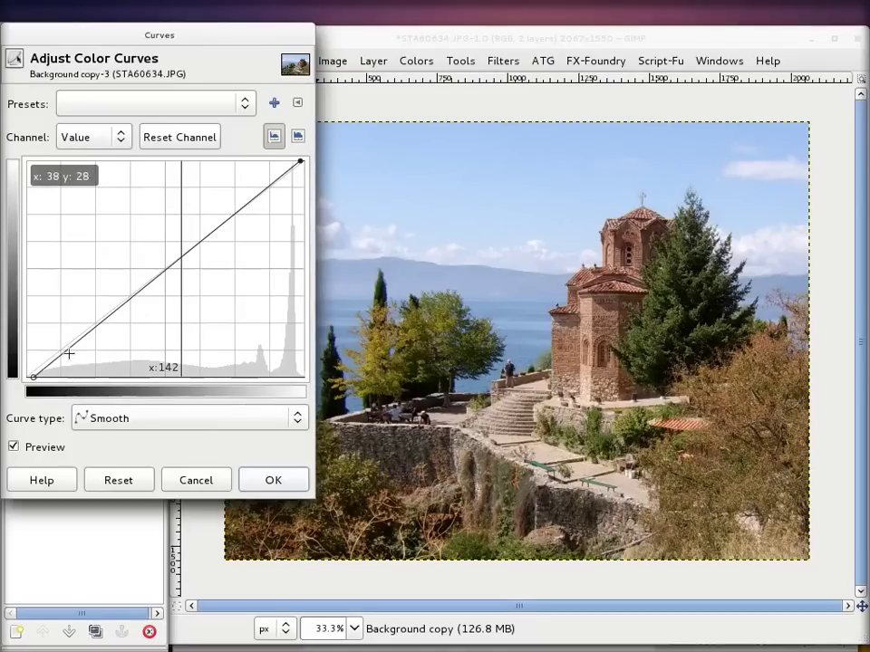
pyautogui.moveTo(76, 346); pyautogui.dragTo(88, 345)
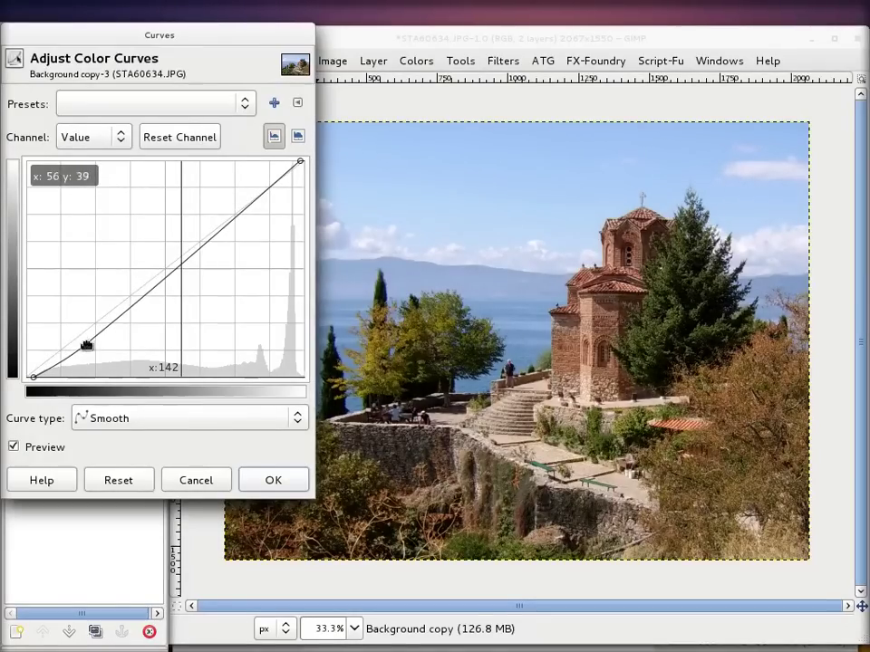
pyautogui.moveTo(225, 219); pyautogui.dragTo(243, 198)
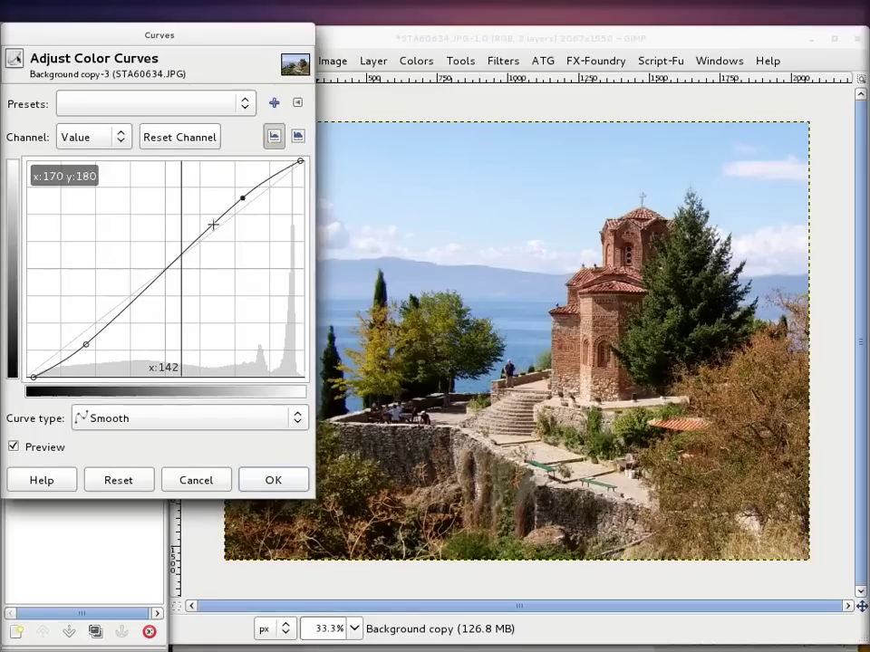
pyautogui.moveTo(85, 344); pyautogui.dragTo(98, 335)
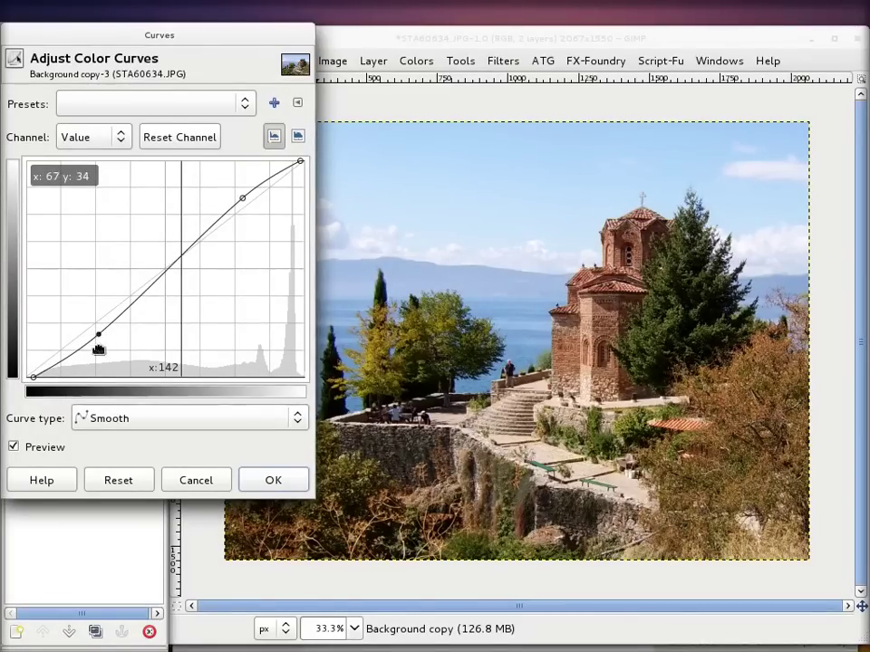
pyautogui.moveTo(243, 201)
pyautogui.mouseDown()
pyautogui.moveTo(224, 204)
pyautogui.moveTo(222, 223)
pyautogui.moveTo(221, 215)
pyautogui.mouseUp()
pyautogui.moveTo(98, 334)
pyautogui.mouseDown()
pyautogui.moveTo(90, 337)
pyautogui.moveTo(101, 330)
pyautogui.mouseUp()
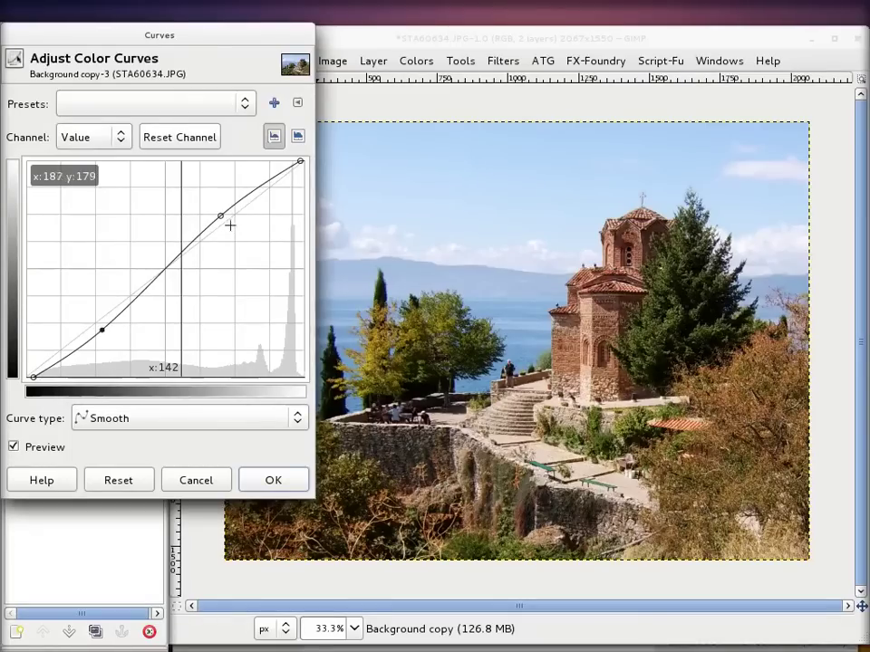
pyautogui.moveTo(224, 212)
pyautogui.mouseDown()
pyautogui.moveTo(229, 198)
pyautogui.moveTo(219, 196)
pyautogui.moveTo(223, 208)
pyautogui.moveTo(204, 228)
pyautogui.moveTo(229, 206)
pyautogui.mouseUp()
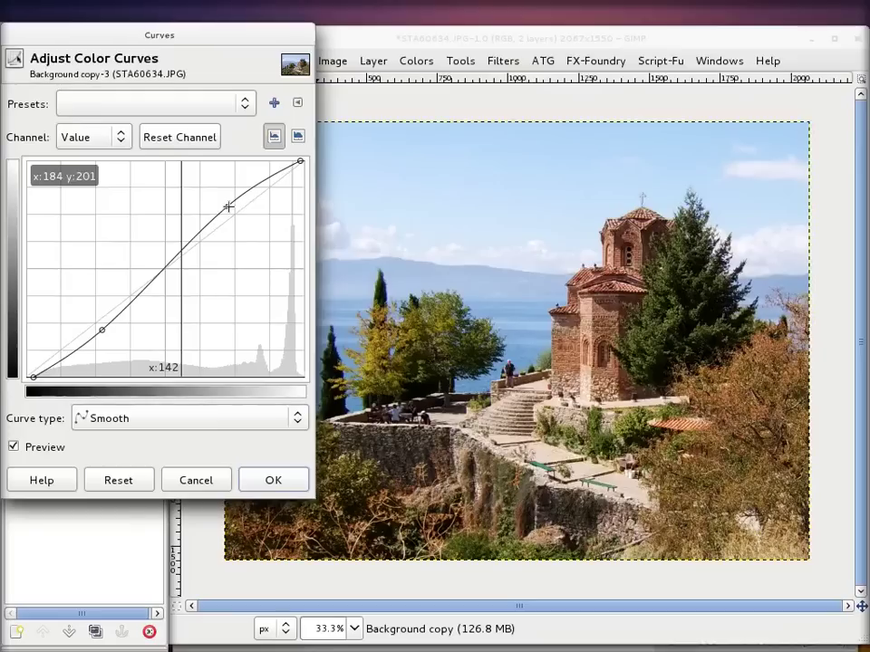
pyautogui.click(272, 480)
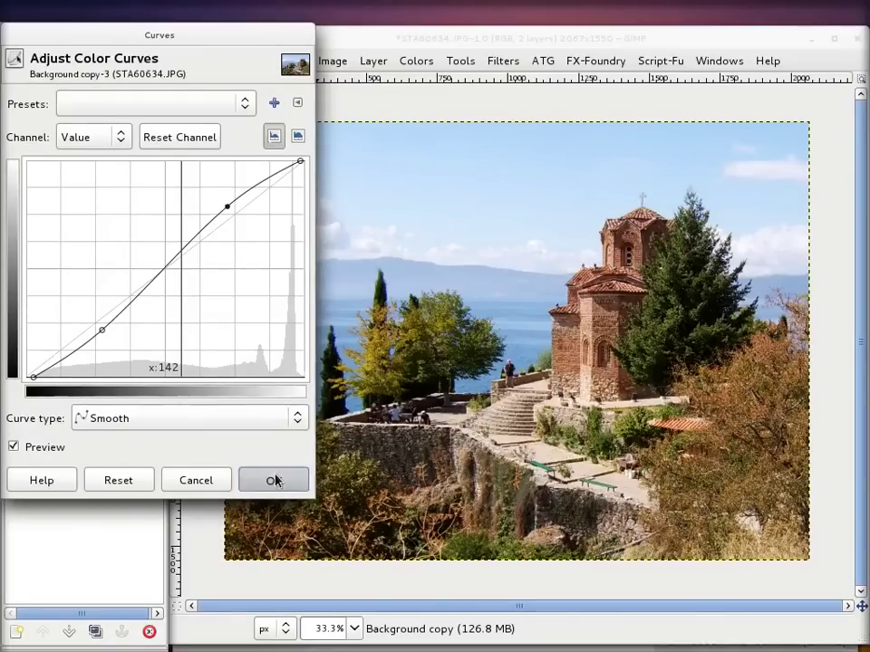
pyautogui.click(18, 400)
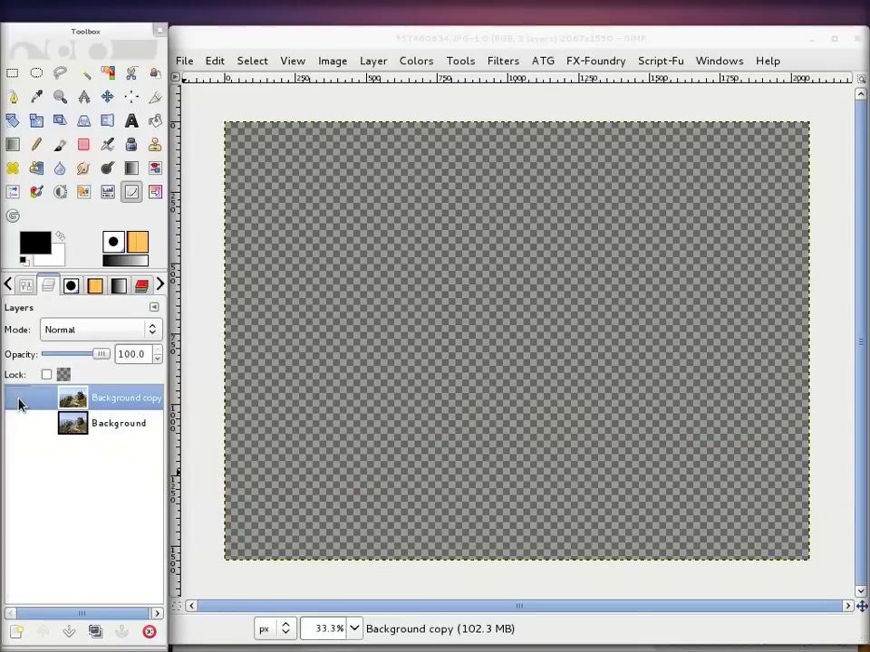
pyautogui.click(18, 400)
pyautogui.click(18, 399)
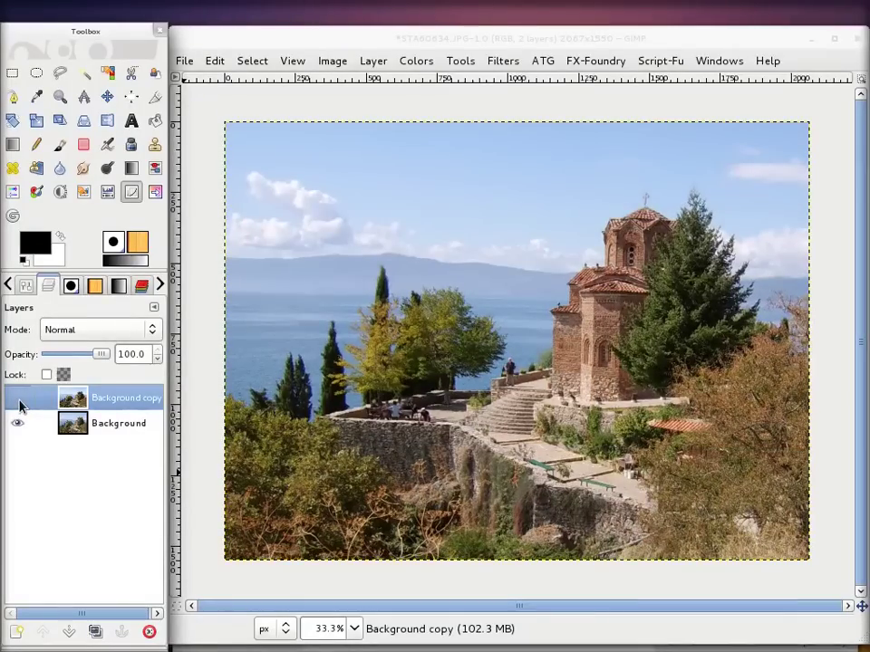
pyautogui.click(18, 399)
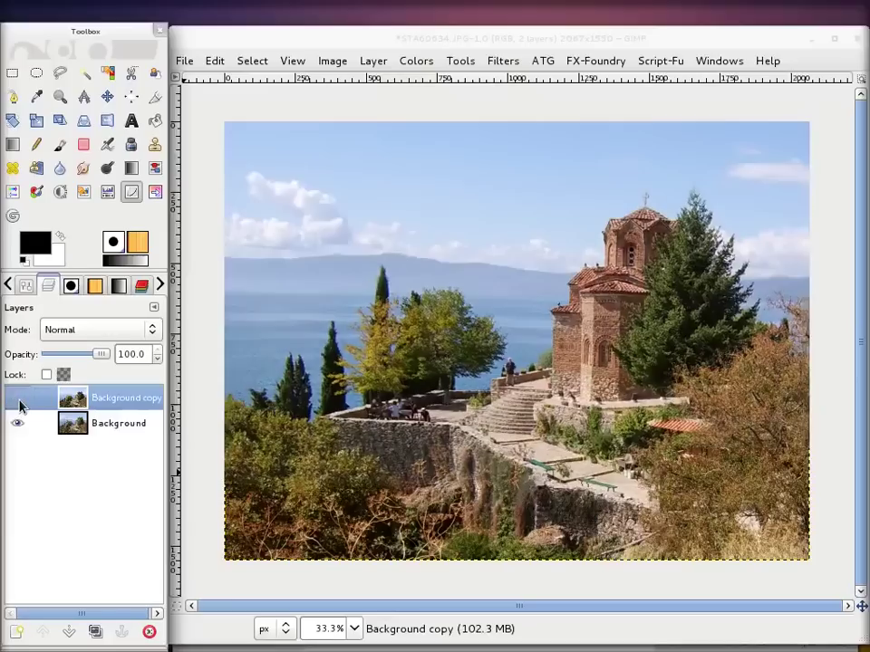
pyautogui.click(19, 399)
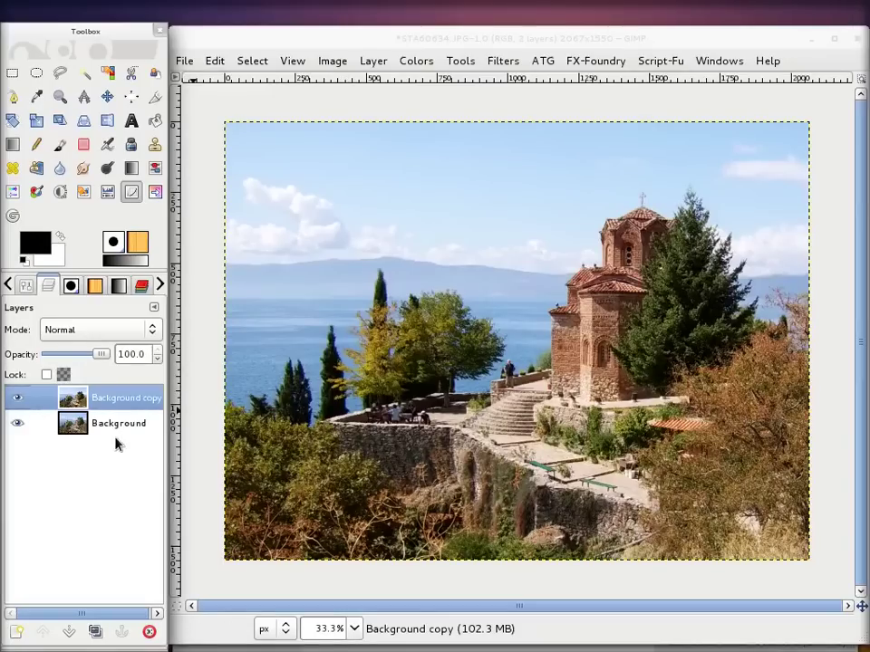
pyautogui.click(18, 430)
pyautogui.click(504, 61)
pyautogui.click(510, 121)
pyautogui.keyDown('ctrl'); pyautogui.scroll(2, 666, 231); pyautogui.keyUp('ctrl')
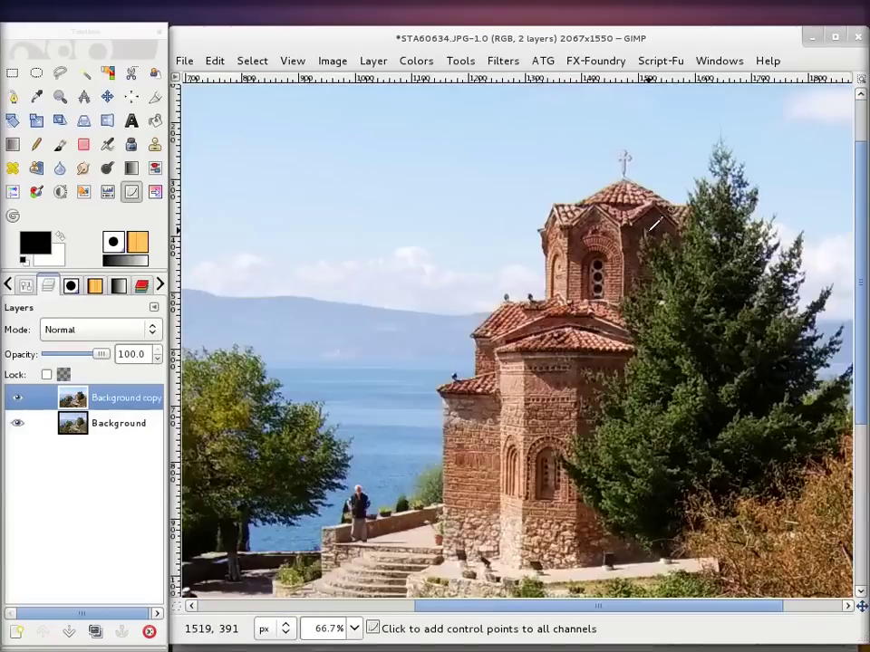
pyautogui.keyDown('ctrl'); pyautogui.scroll(1, 634, 232); pyautogui.keyUp('ctrl')
pyautogui.keyDown('ctrl'); pyautogui.scroll(1, 476, 405); pyautogui.keyUp('ctrl')
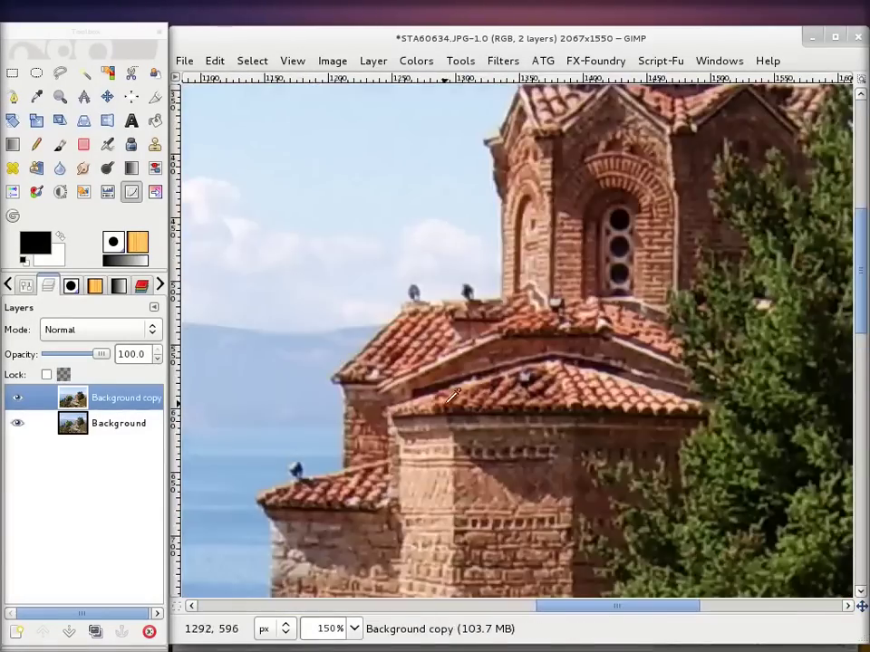
pyautogui.scroll(-5, 444, 392)
pyautogui.hscroll(-3, 481, 273)
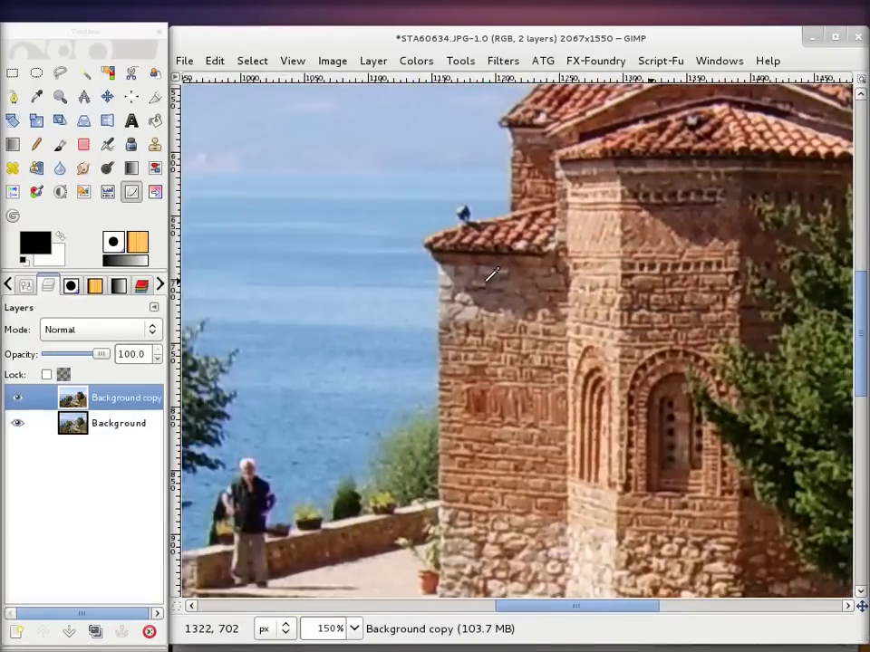
pyautogui.scroll(3, 494, 275)
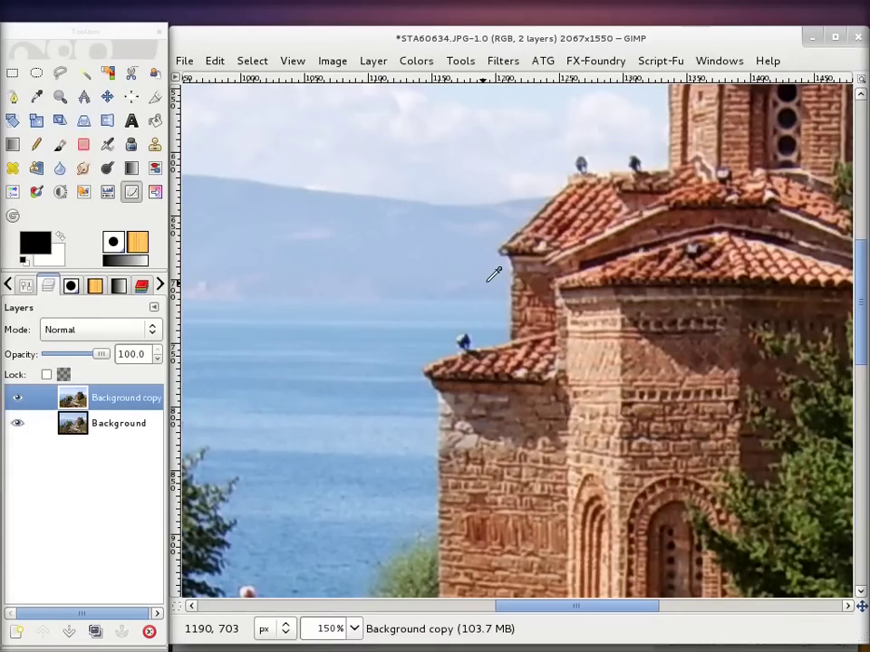
pyautogui.scroll(3, 494, 274)
pyautogui.scroll(-6, 494, 275)
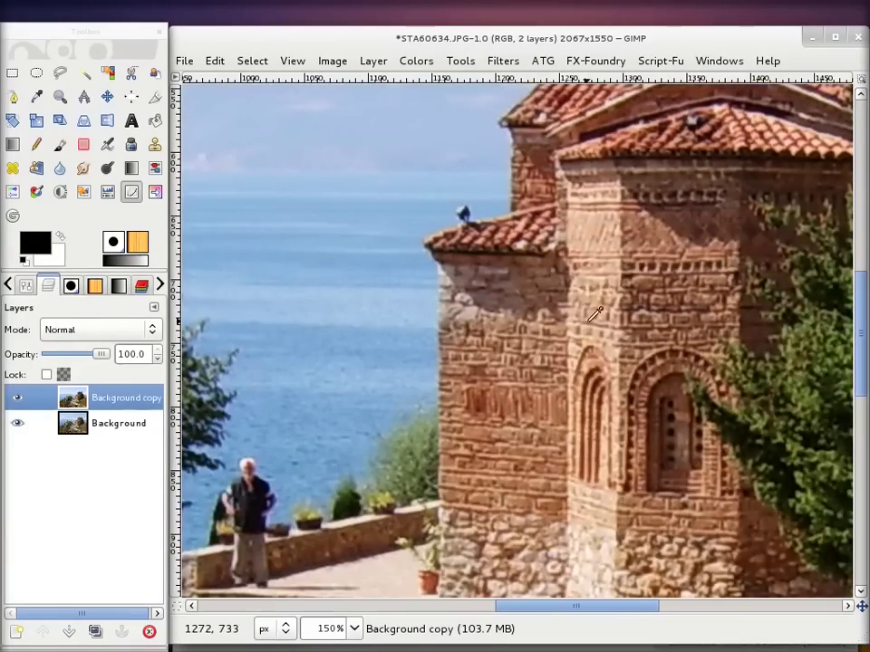
pyautogui.scroll(-7, 593, 304)
pyautogui.scroll(-3, 589, 305)
pyautogui.scroll(6, 553, 301)
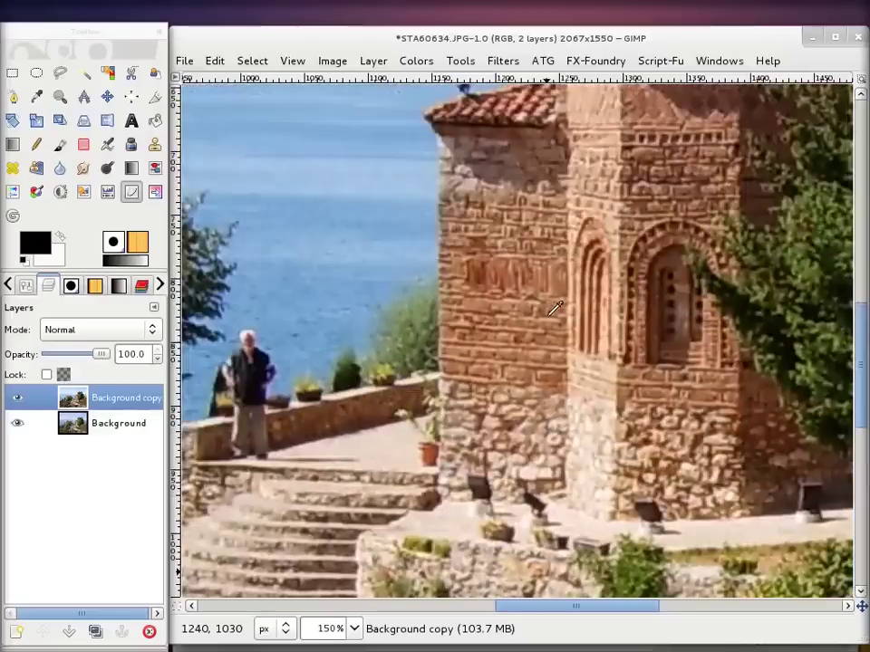
pyautogui.scroll(4, 553, 301)
pyautogui.click(502, 61)
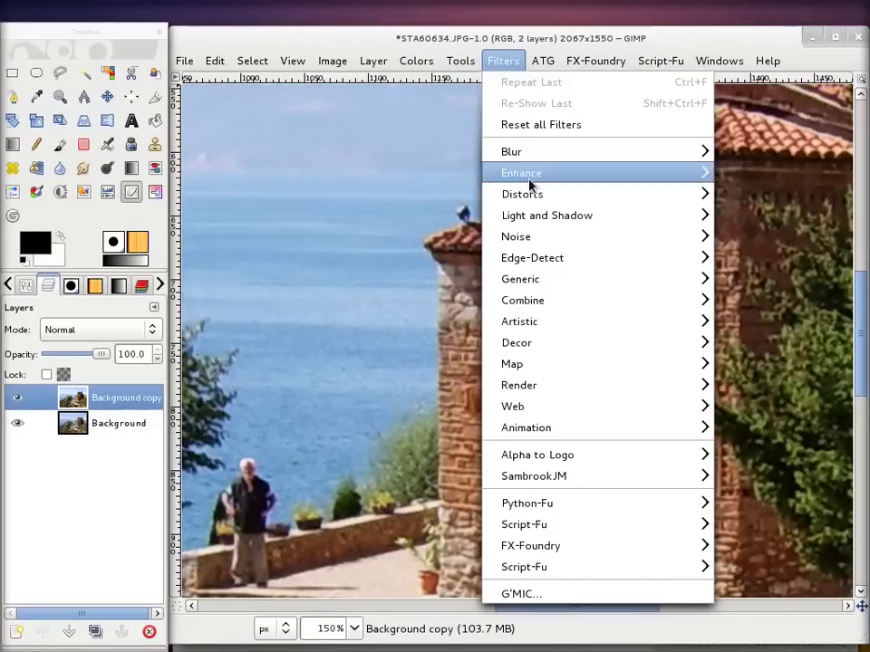
pyautogui.moveTo(580, 172)
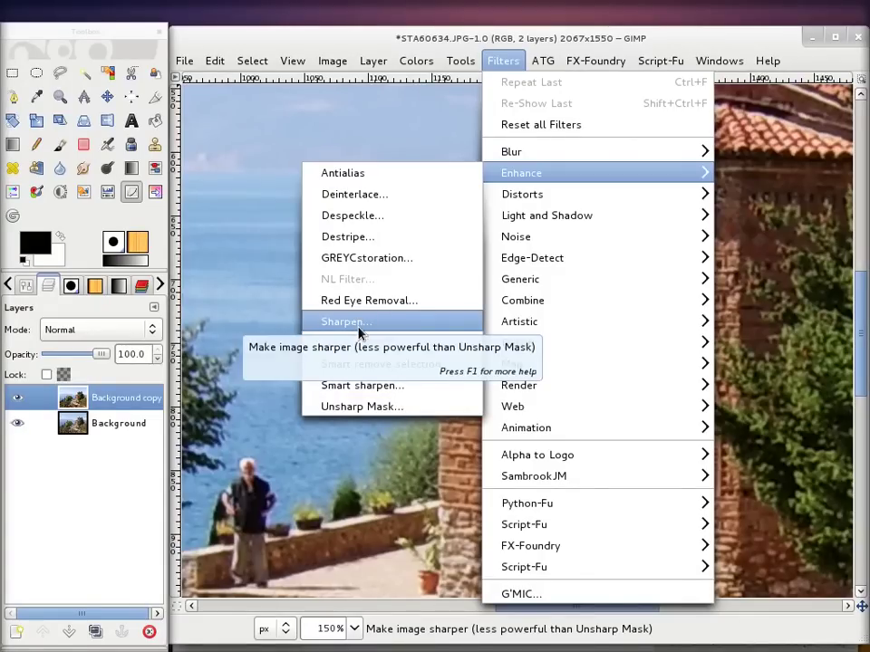
pyautogui.click(565, 41)
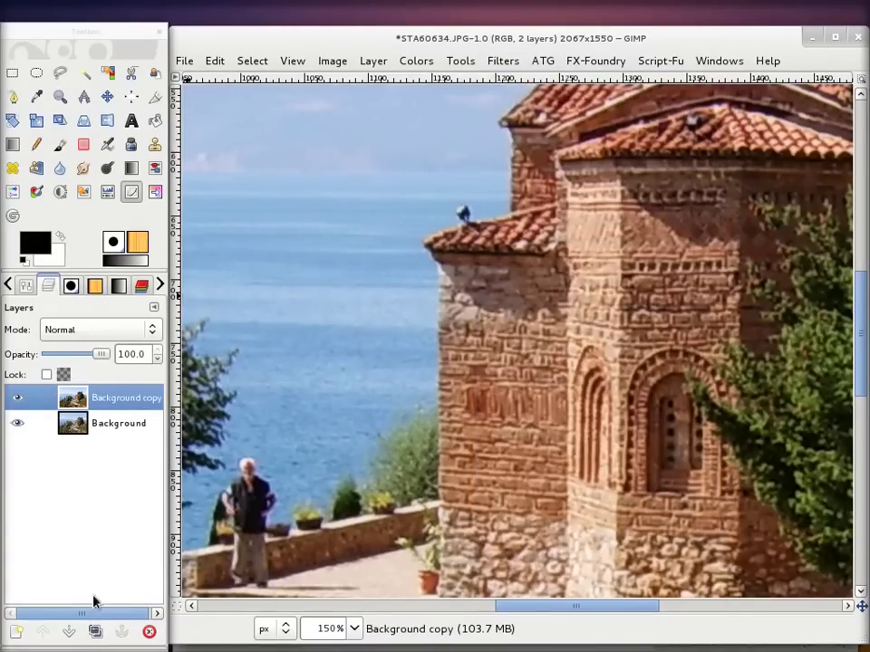
# Step: Duplicate the photo layer, open the Sharpen filter, and view the image at 100%
pyautogui.click(99, 632)
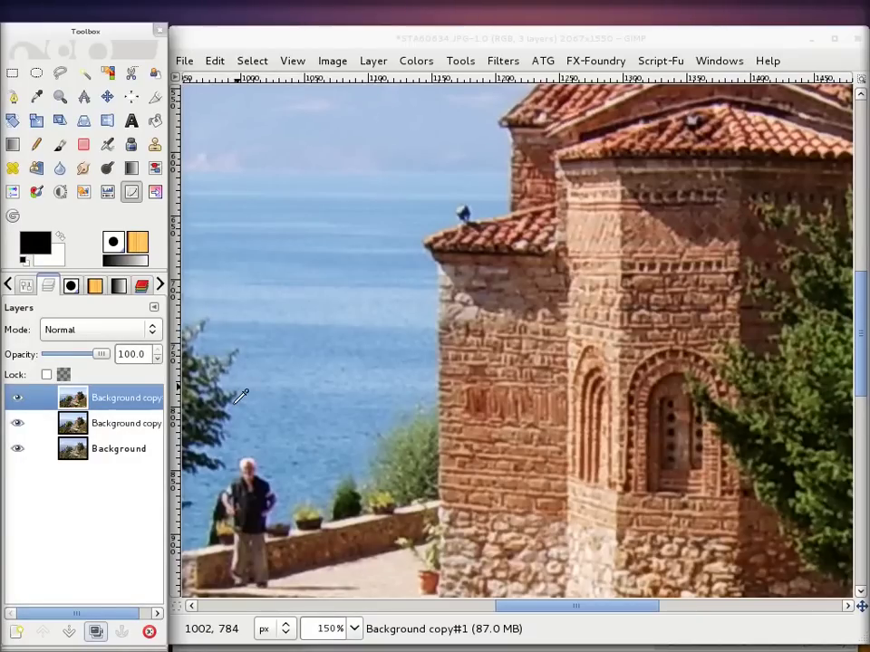
pyautogui.click(510, 62)
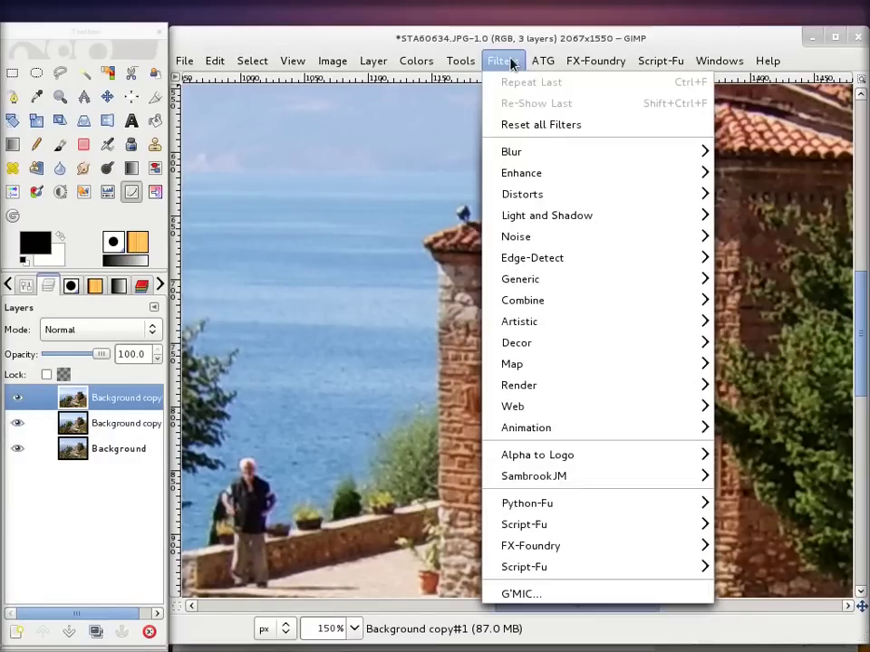
pyautogui.moveTo(521, 173)
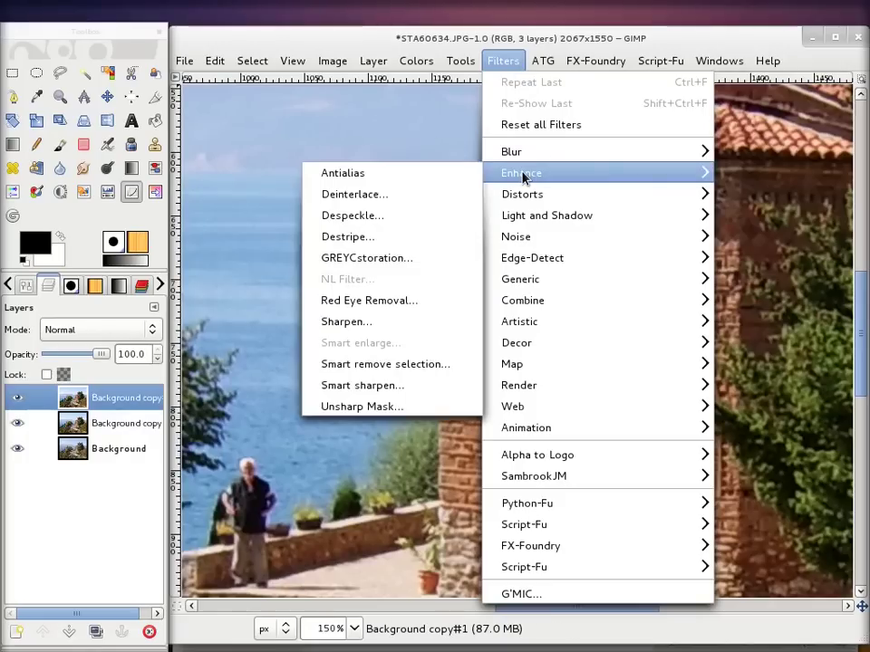
pyautogui.click(417, 321)
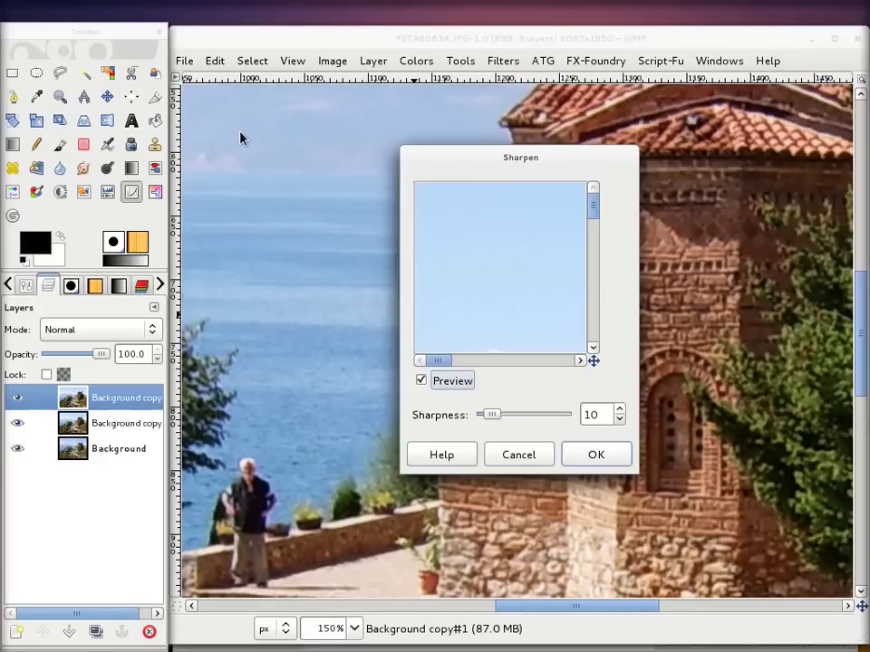
pyautogui.moveTo(509, 147); pyautogui.dragTo(317, 103)
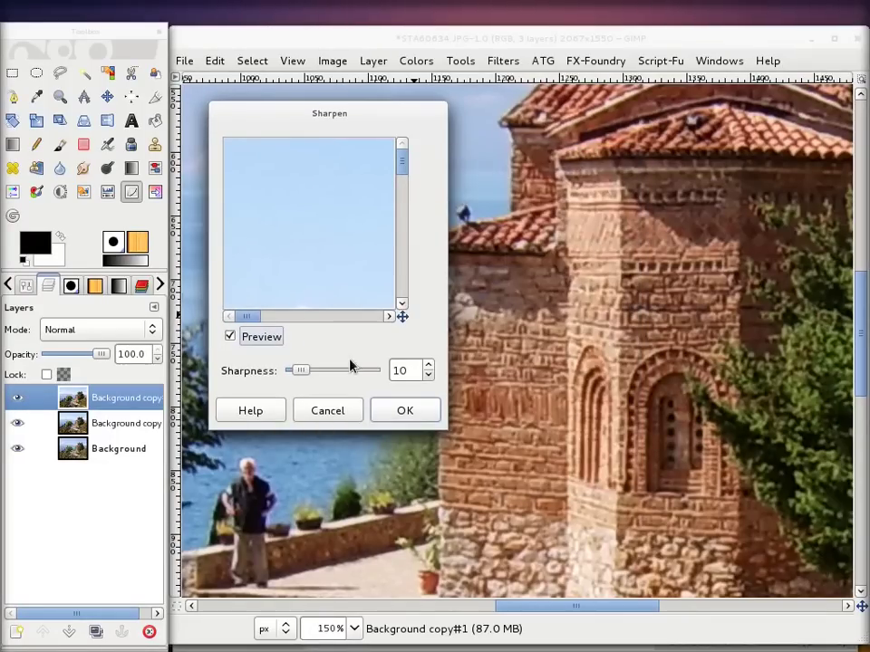
pyautogui.click(354, 629)
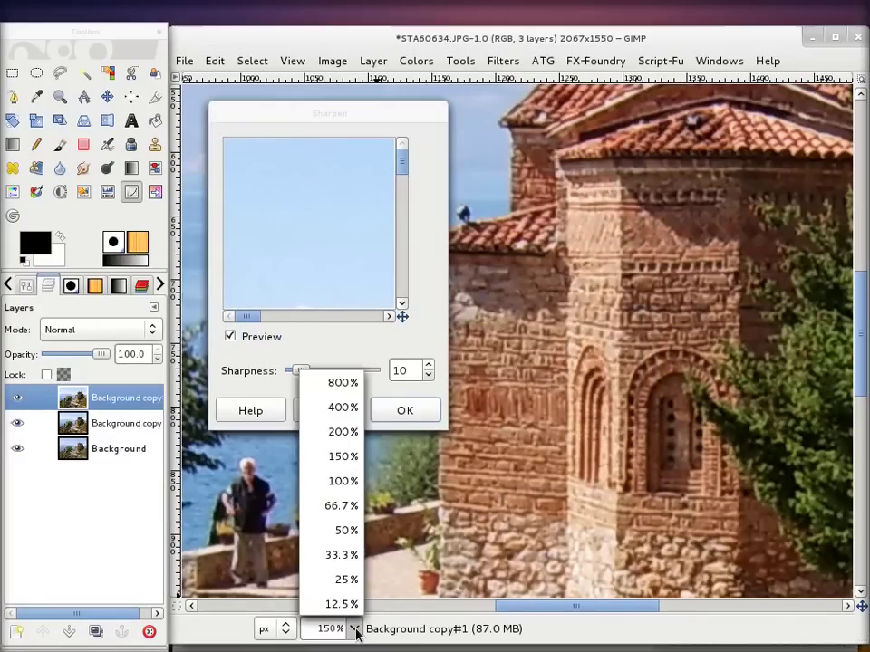
pyautogui.click(358, 480)
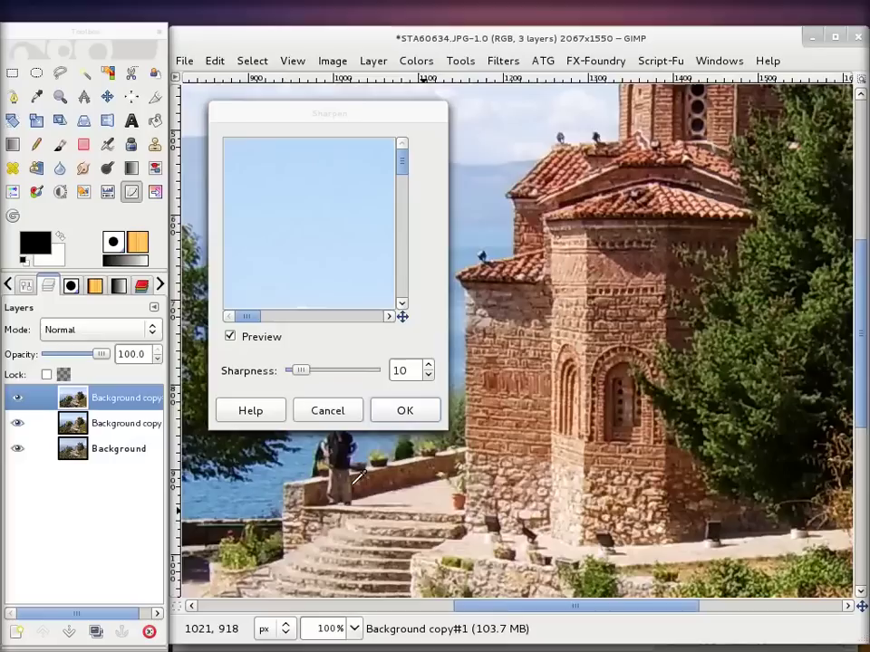
# Step: Pan the preview to the brick wall and apply Sharpen at sharpness 45
pyautogui.click(403, 316)
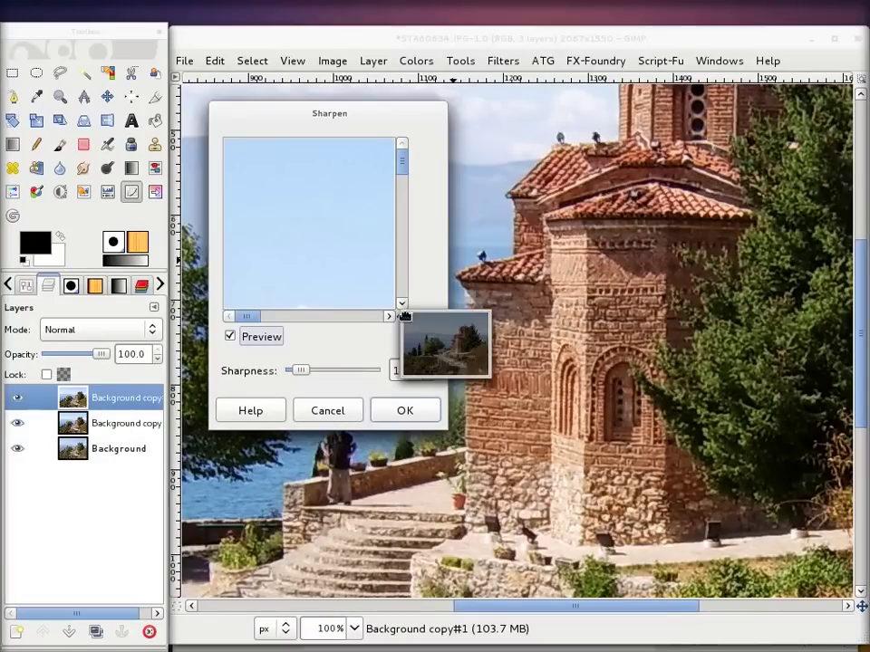
pyautogui.moveTo(404, 316); pyautogui.dragTo(454, 341)
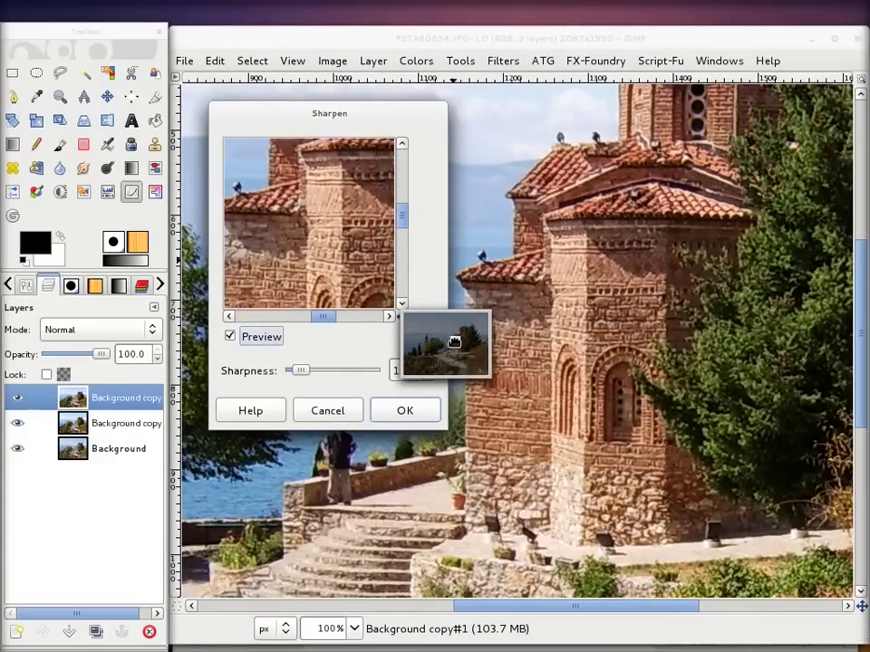
pyautogui.moveTo(454, 342); pyautogui.dragTo(444, 345)
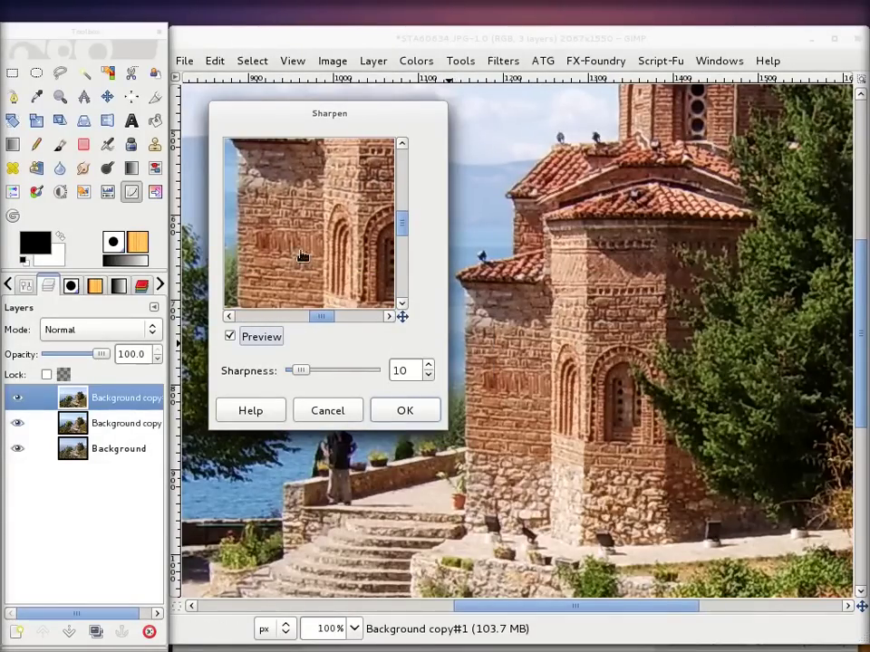
pyautogui.moveTo(300, 370); pyautogui.dragTo(372, 369)
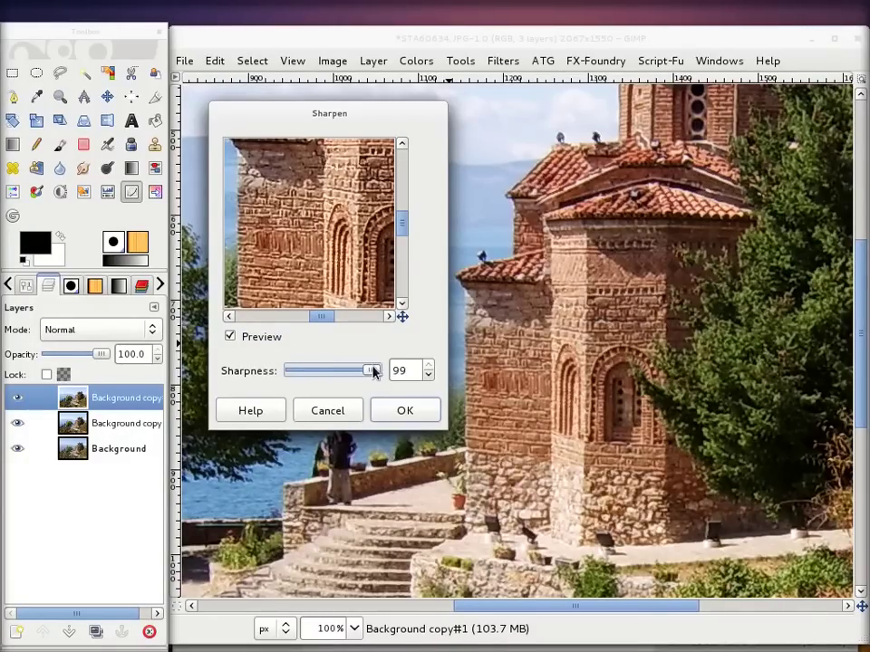
pyautogui.moveTo(333, 236); pyautogui.dragTo(318, 272)
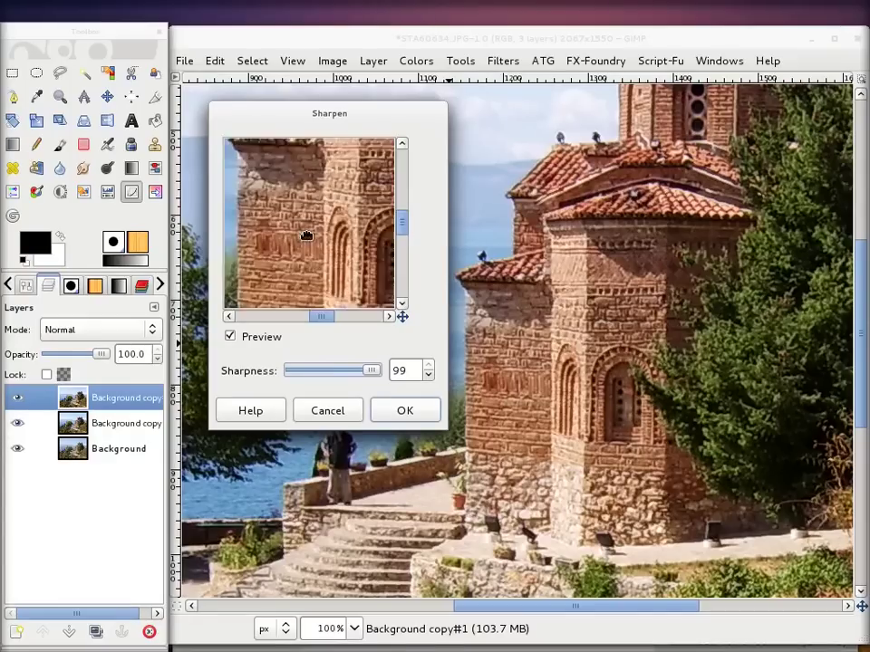
pyautogui.moveTo(328, 370)
pyautogui.mouseDown()
pyautogui.moveTo(310, 371)
pyautogui.moveTo(337, 373)
pyautogui.moveTo(297, 372)
pyautogui.moveTo(335, 372)
pyautogui.moveTo(327, 377)
pyautogui.mouseUp()
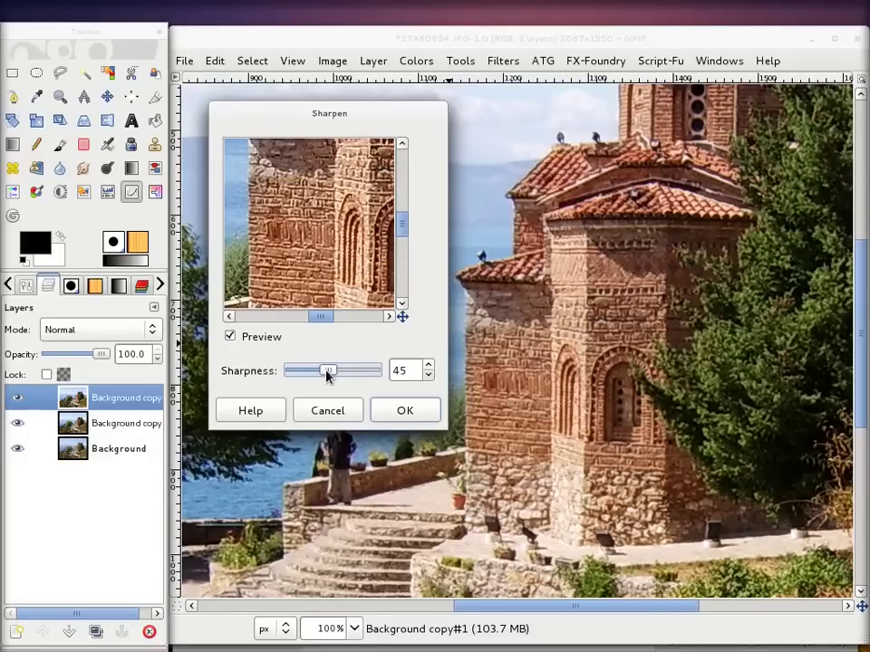
pyautogui.click(403, 412)
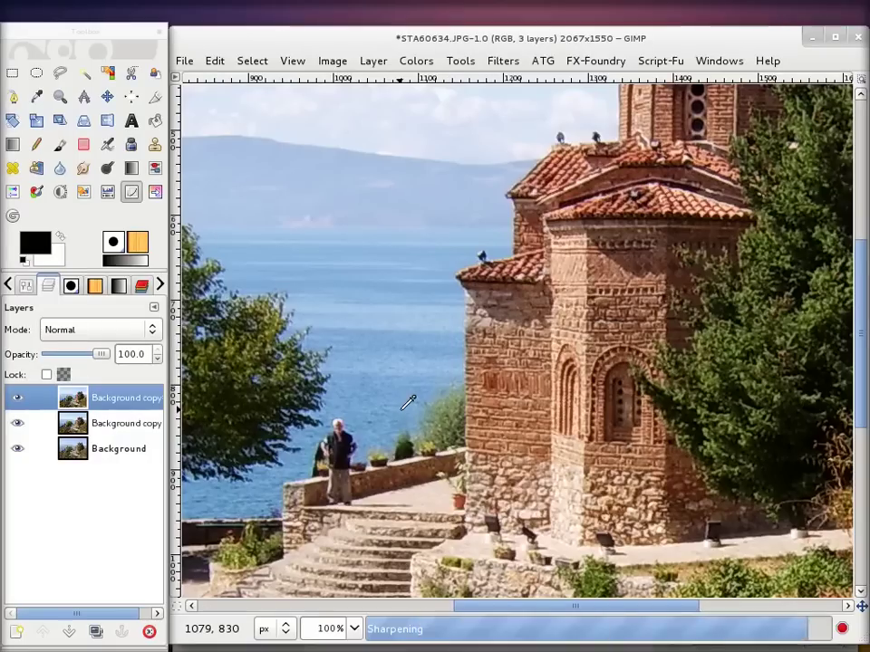
# Step: Toggle the sharpened layer's visibility to compare it with the unsharpened image
pyautogui.click(18, 400)
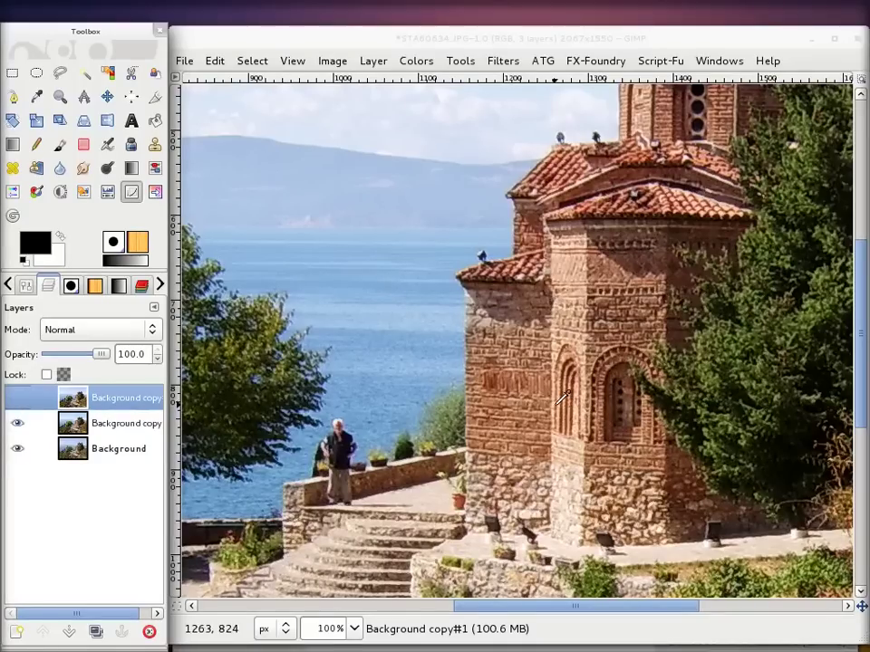
pyautogui.click(18, 400)
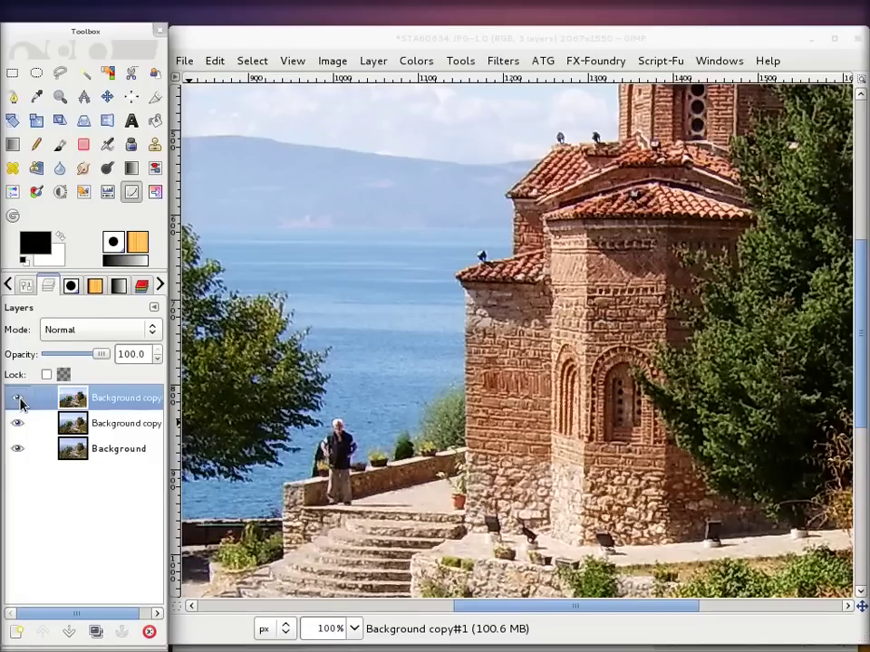
pyautogui.click(19, 401)
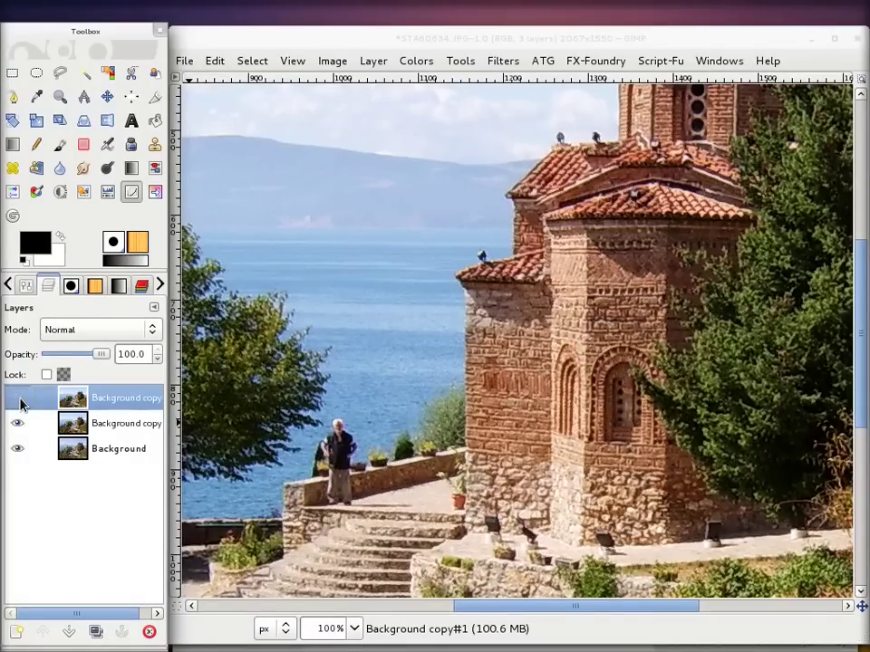
pyautogui.click(19, 400)
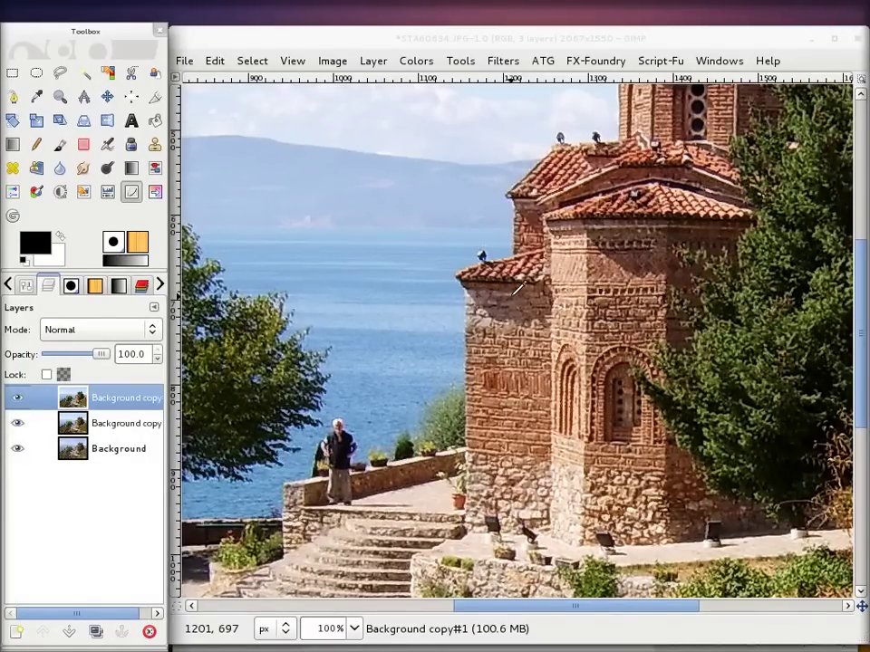
pyautogui.scroll(-3, 186, 413)
pyautogui.scroll(1, 186, 412)
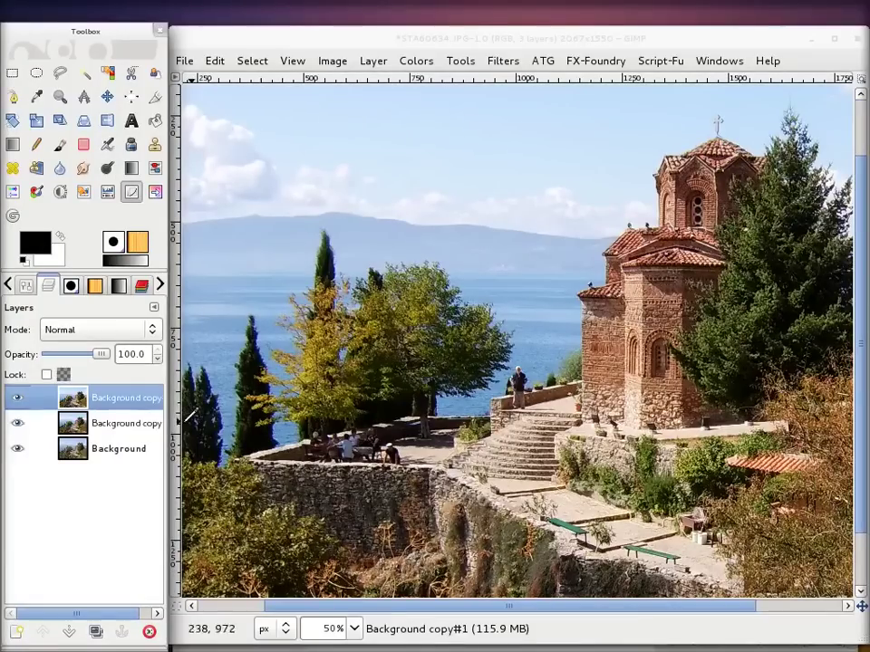
# Step: Delete the middle Background copy layer, then recheck the sharpened layer against the original
pyautogui.click(108, 426)
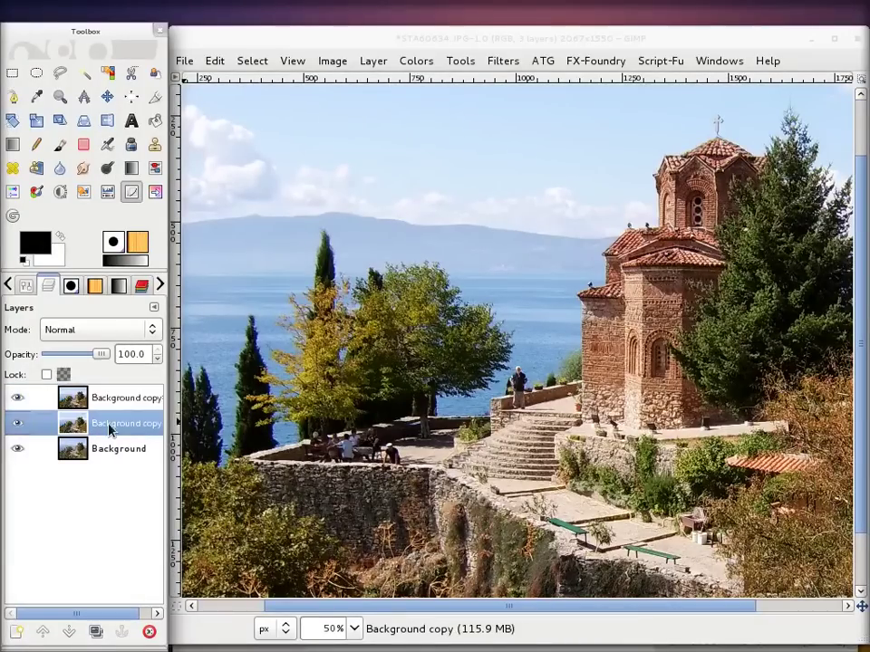
pyautogui.click(151, 634)
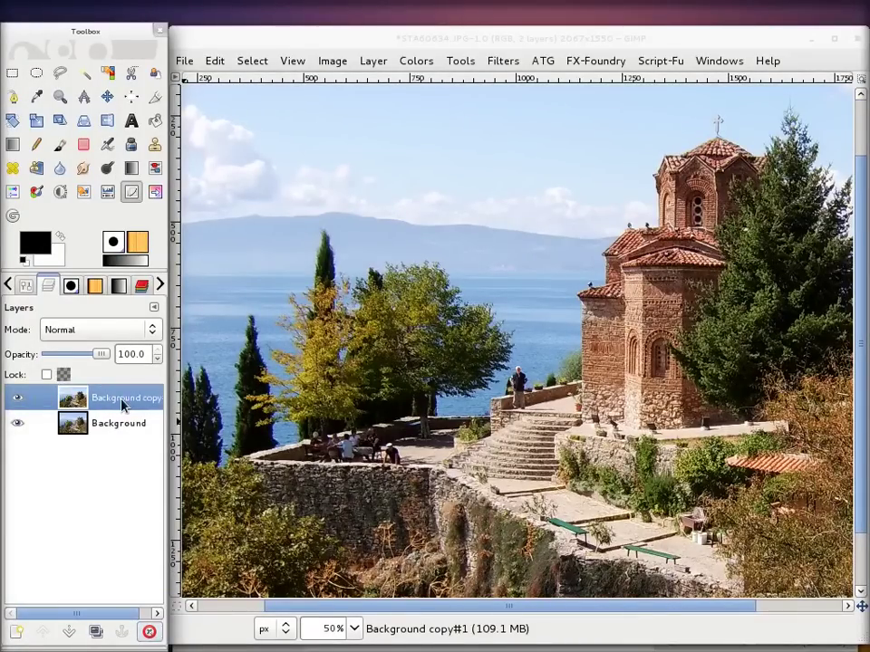
pyautogui.click(18, 399)
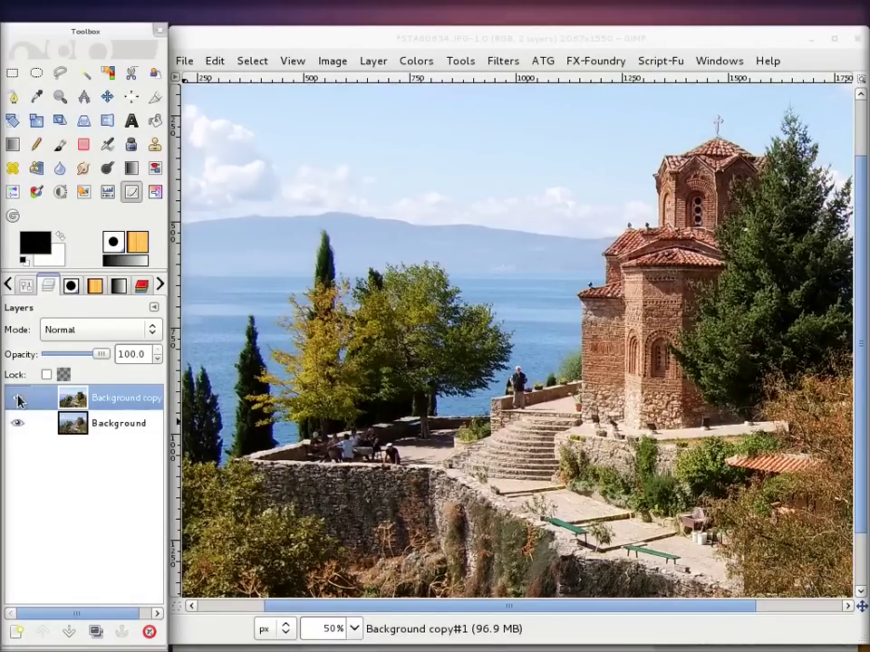
pyautogui.click(17, 399)
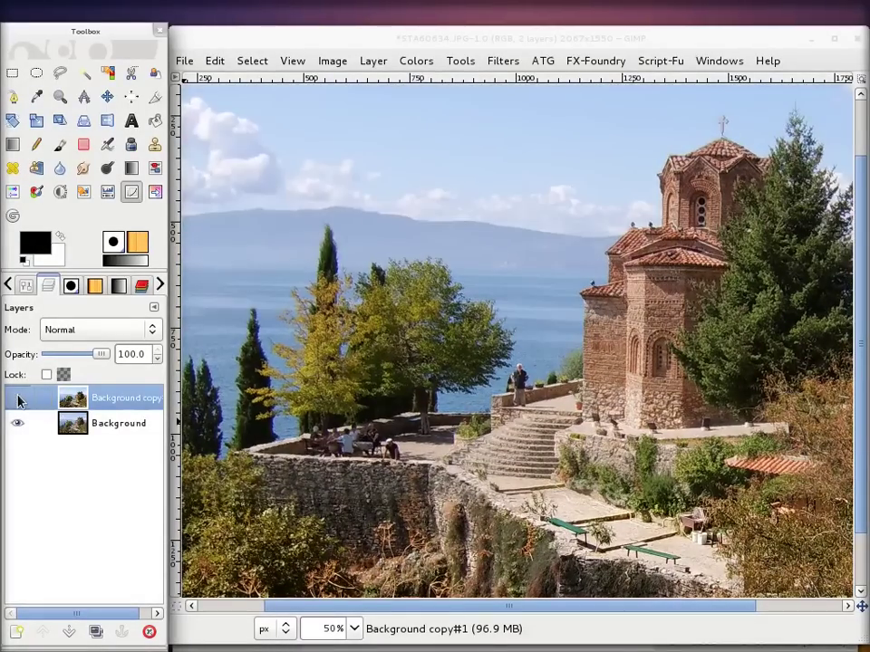
pyautogui.click(17, 400)
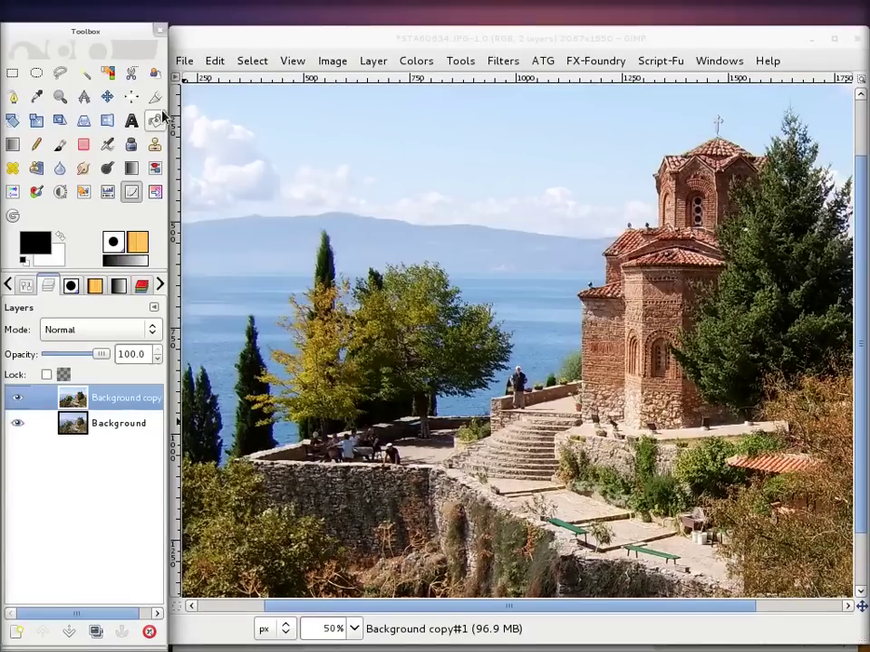